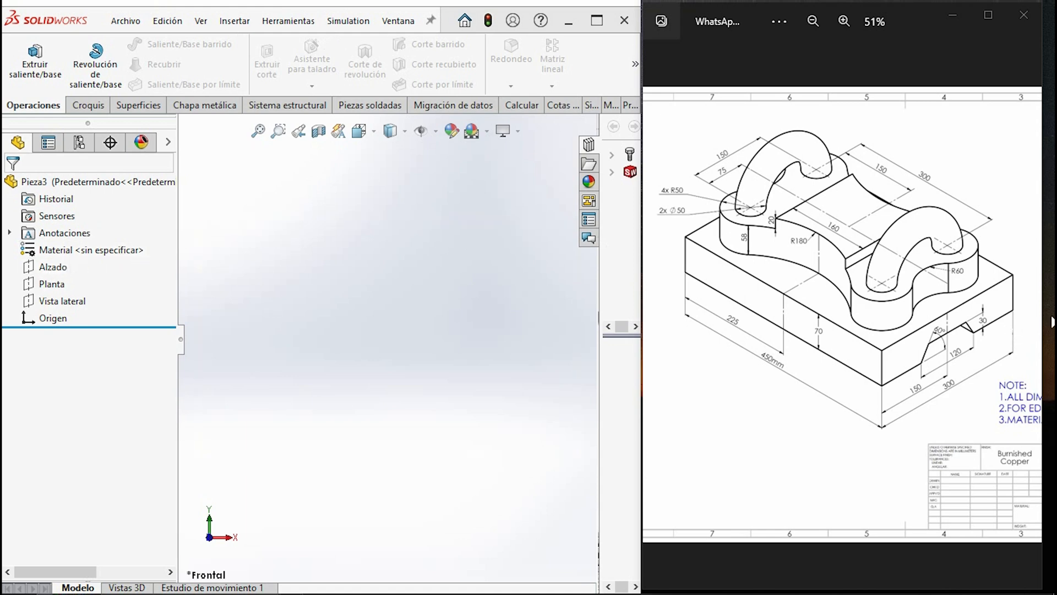
- Start a sketch on the Alzado plane and draw a corner rectangle about 33 mm high, rightward and downward from the origin
{"action": "left_click_drag", "start_coordinate": [817, 369], "coordinate": [753, 368]}
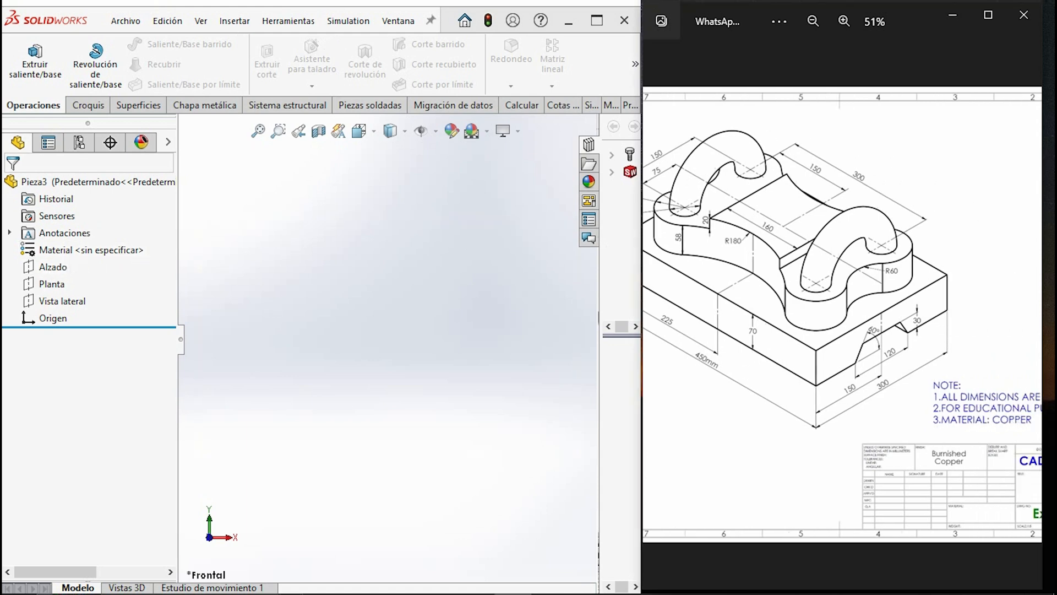
{"action": "left_click", "coordinate": [49, 268]}
{"action": "left_click", "coordinate": [87, 106]}
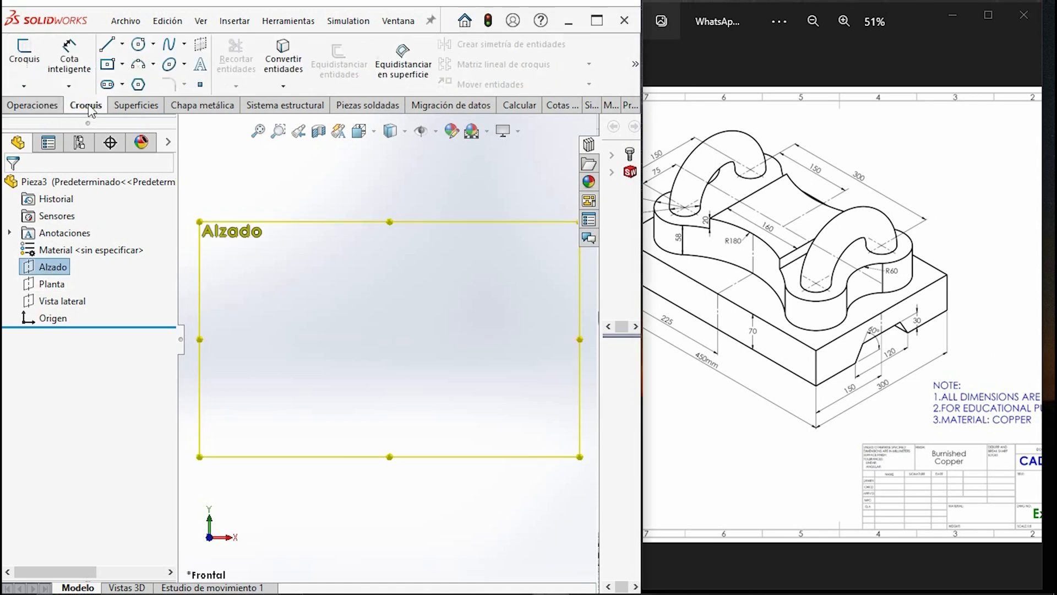
{"action": "left_click", "coordinate": [25, 53]}
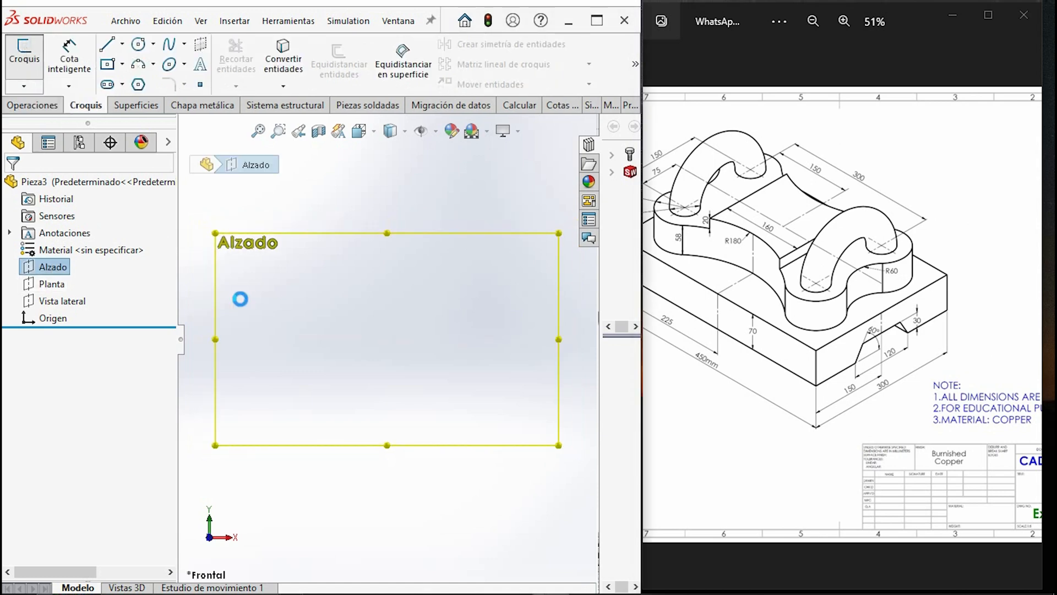
{"action": "left_click", "coordinate": [123, 64]}
{"action": "left_click", "coordinate": [135, 84]}
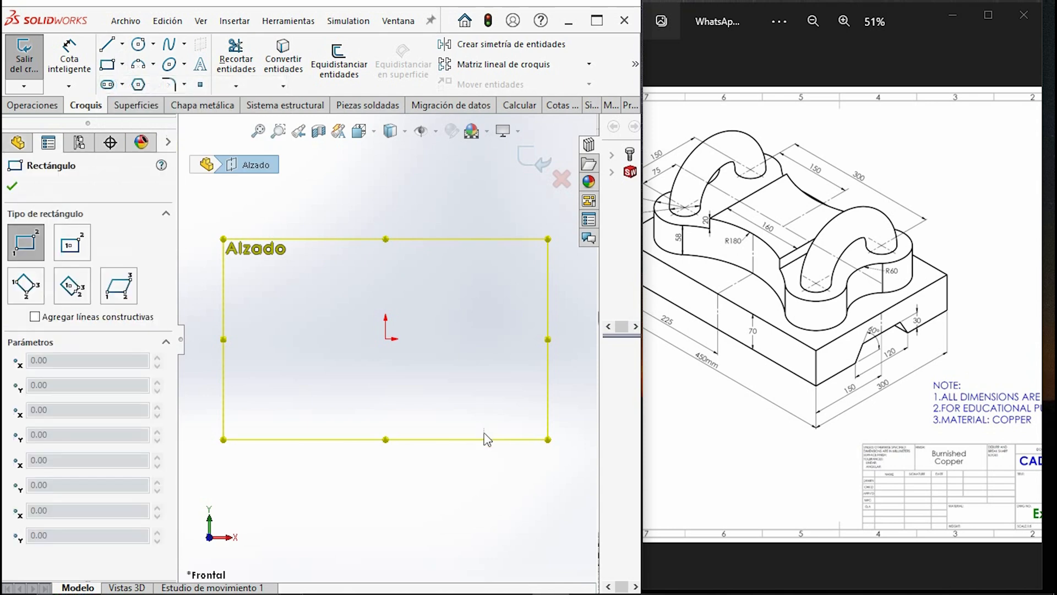
{"action": "left_click", "coordinate": [385, 339]}
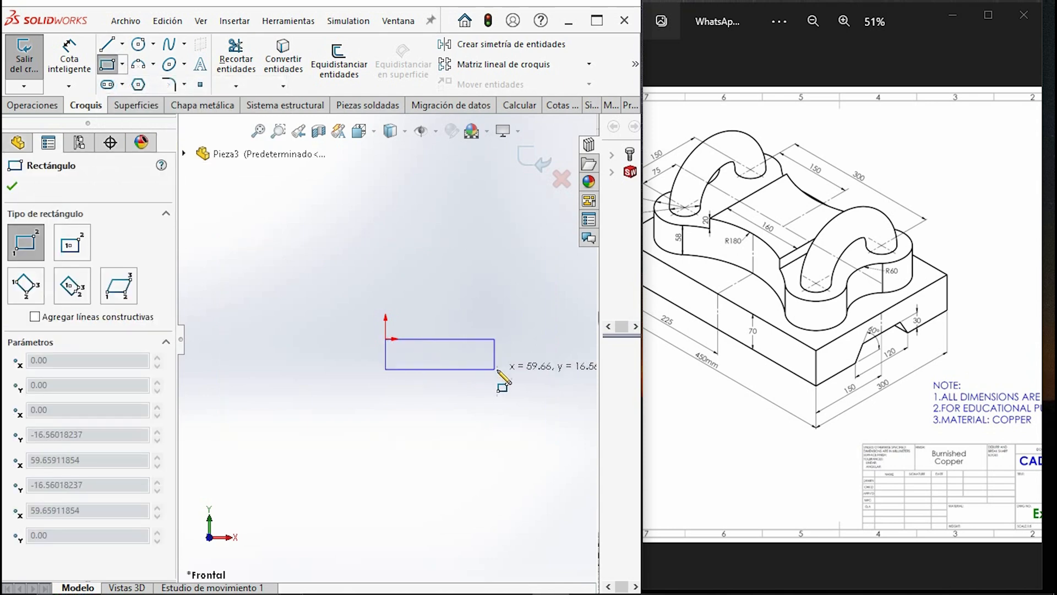
{"action": "left_click", "coordinate": [549, 398]}
- Sketch a three-line trapezoidal notch rising from the rectangle's bottom edge, with a horizontal top and two slanted sides
{"action": "left_click", "coordinate": [108, 46]}
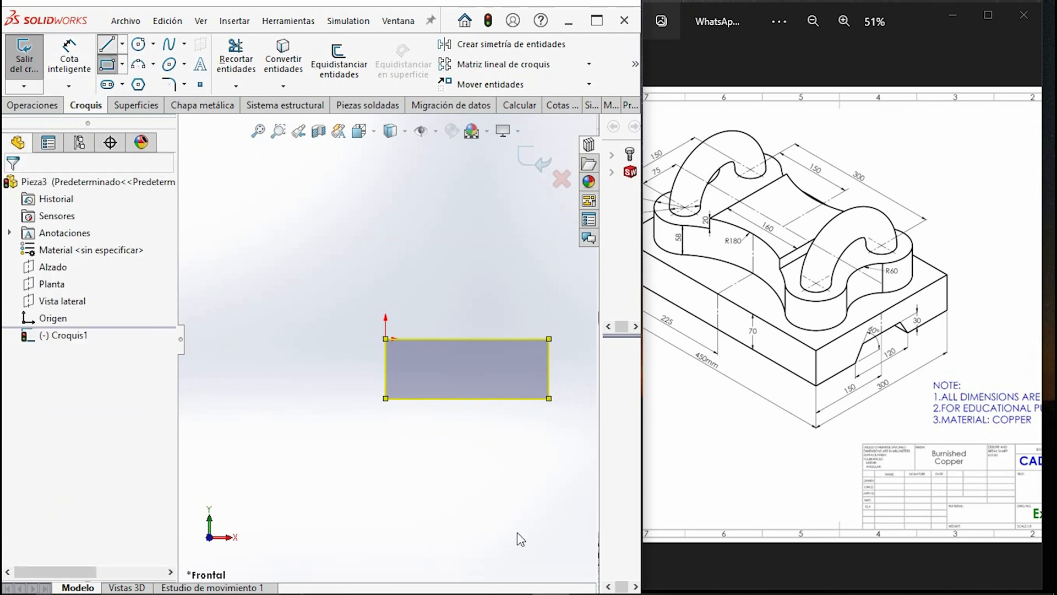
{"action": "left_click", "coordinate": [427, 398]}
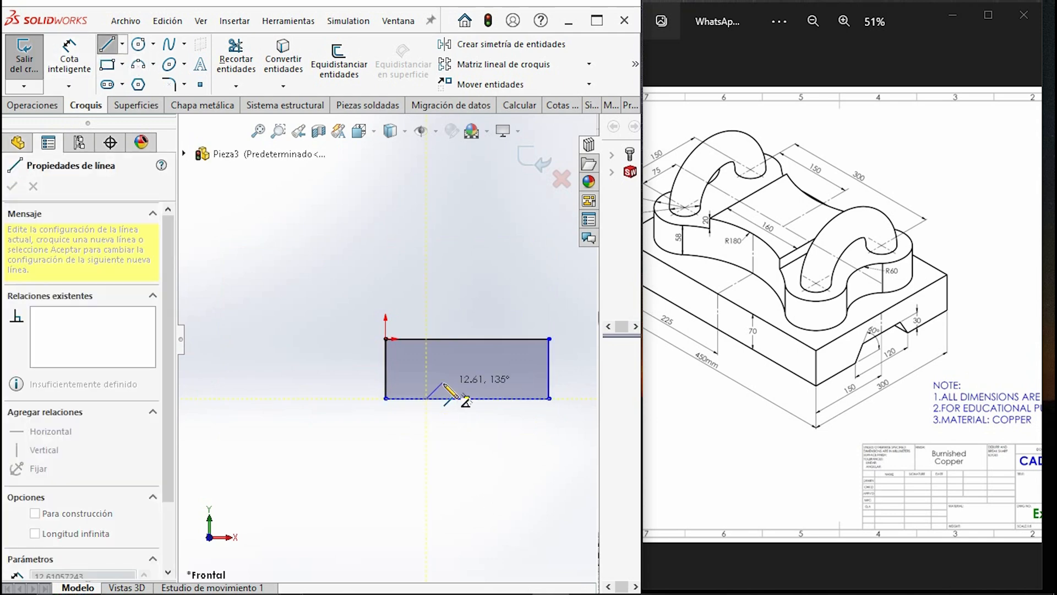
{"action": "left_click", "coordinate": [440, 374]}
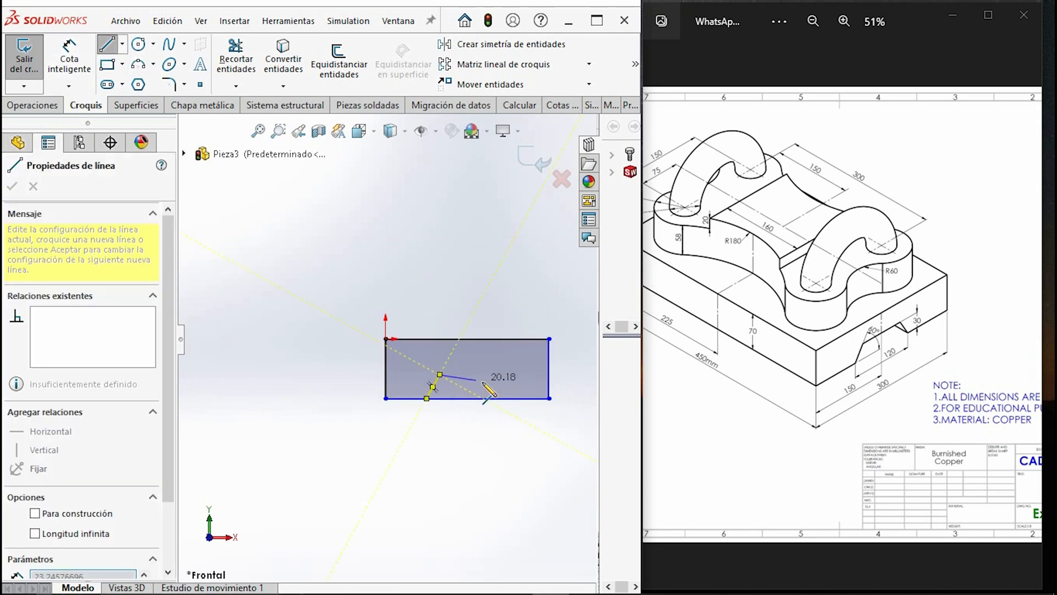
{"action": "left_click", "coordinate": [498, 375]}
{"action": "left_click", "coordinate": [521, 397]}
{"action": "key", "text": "Escape"}
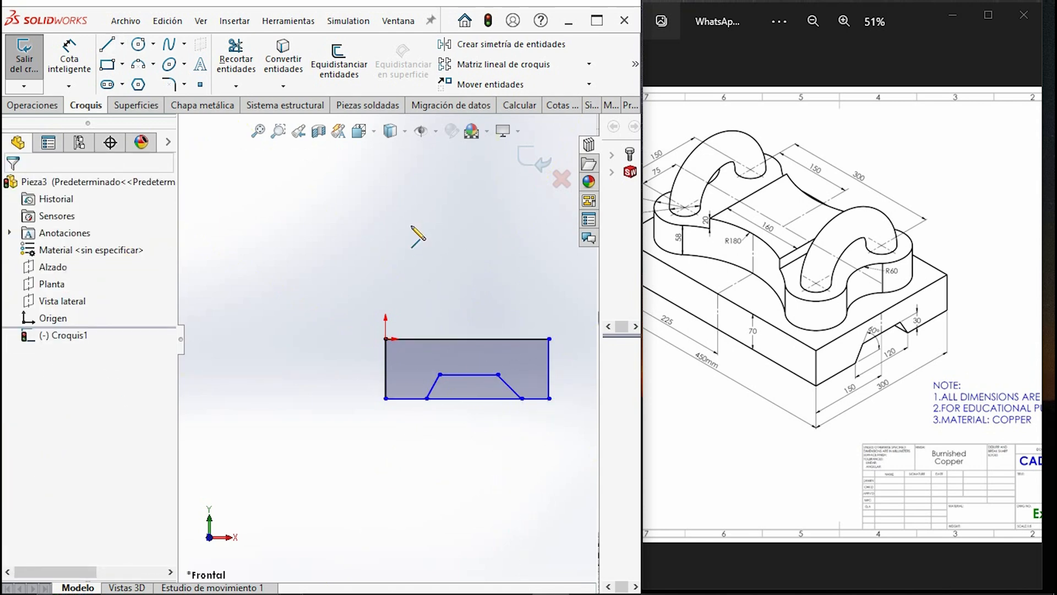
- Dimension the rectangle's left edge to 70 mm and its bottom edge to 300 mm
{"action": "left_click", "coordinate": [71, 57]}
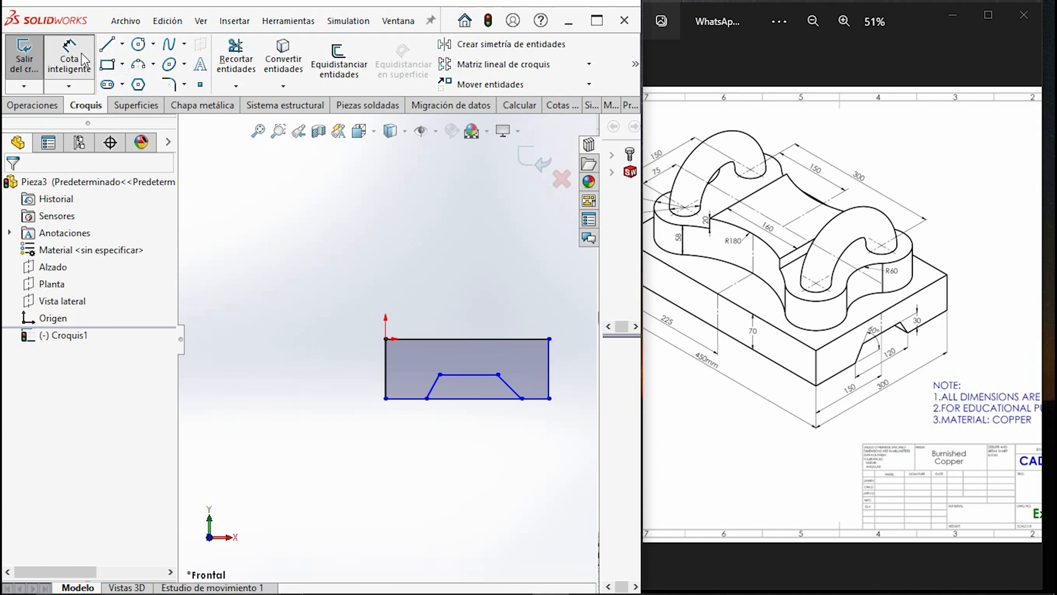
{"action": "left_click", "coordinate": [385, 365]}
{"action": "left_click", "coordinate": [331, 379]}
{"action": "type", "text": "70"}
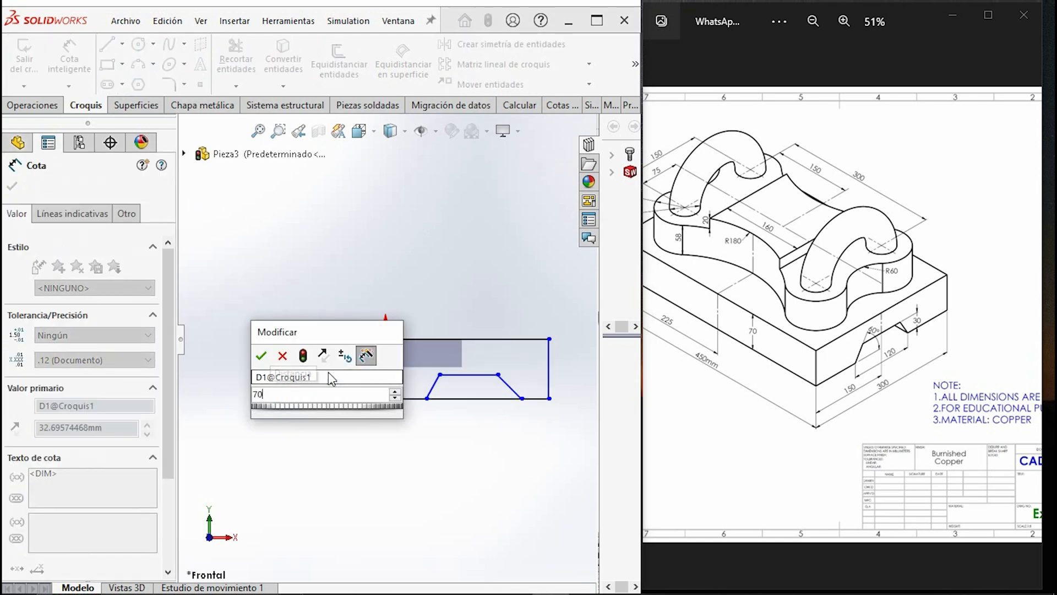
{"action": "key", "text": "Return"}
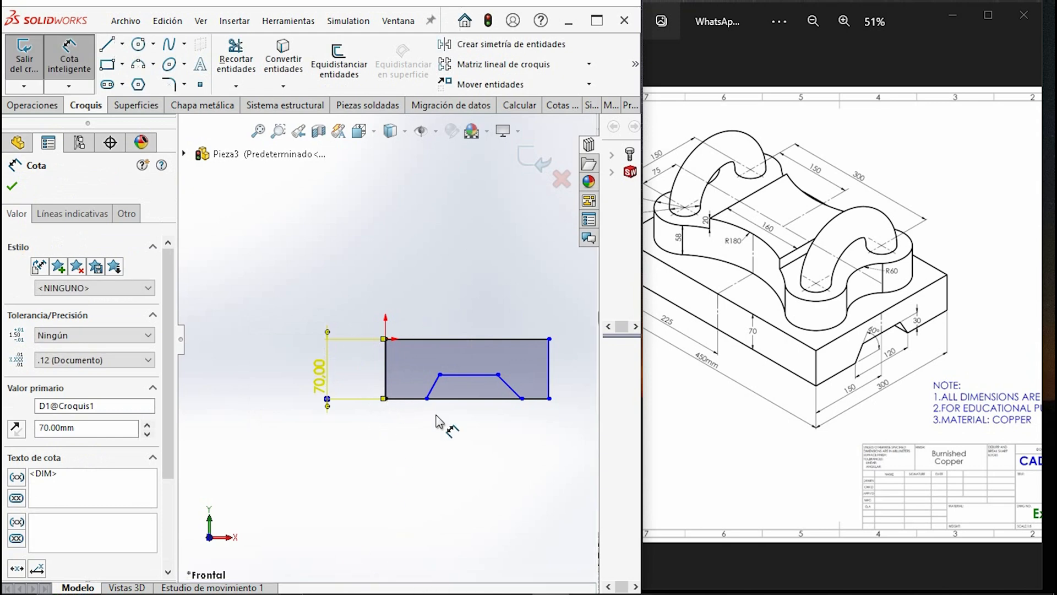
{"action": "left_click", "coordinate": [498, 410]}
{"action": "left_click", "coordinate": [501, 453]}
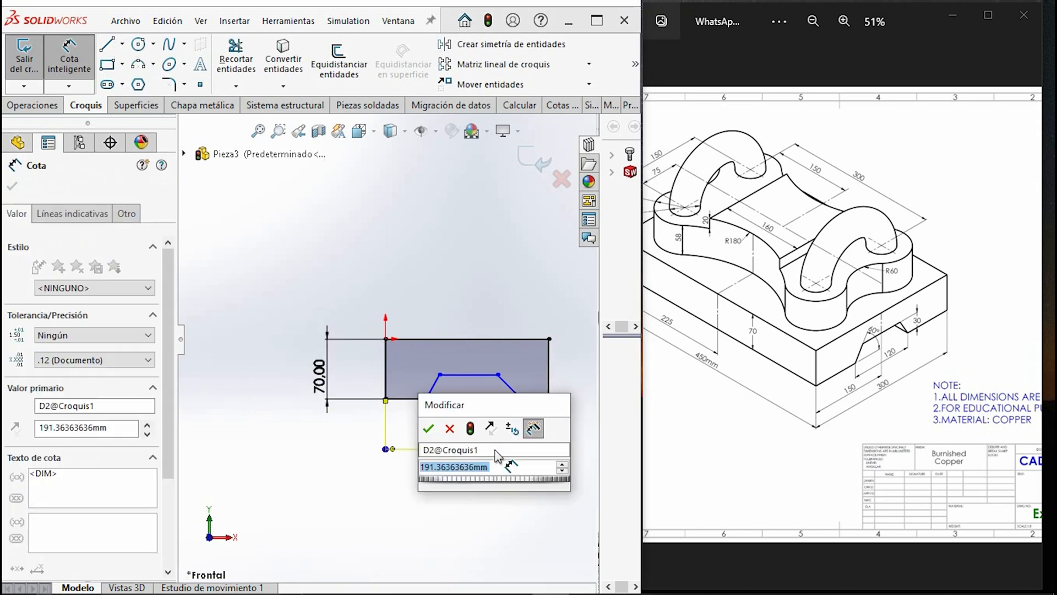
{"action": "type", "text": "300"}
{"action": "key", "text": "Return"}
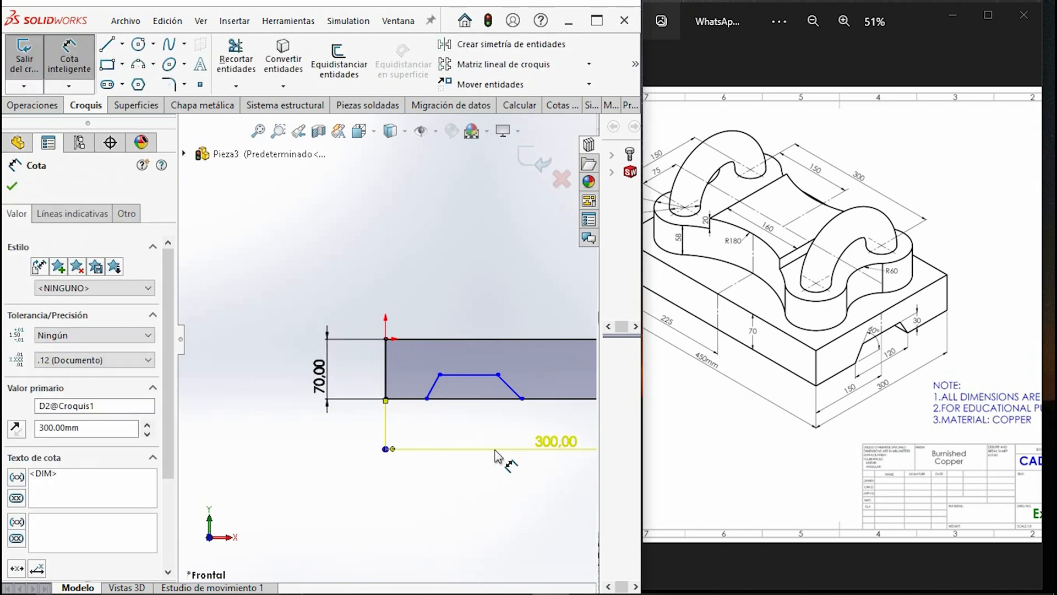
- Dimension both slanted sides of the notch at 60° to the rectangle's bottom edge
{"action": "scroll", "coordinate": [843, 313], "scroll_direction": "up", "scroll_amount": 5}
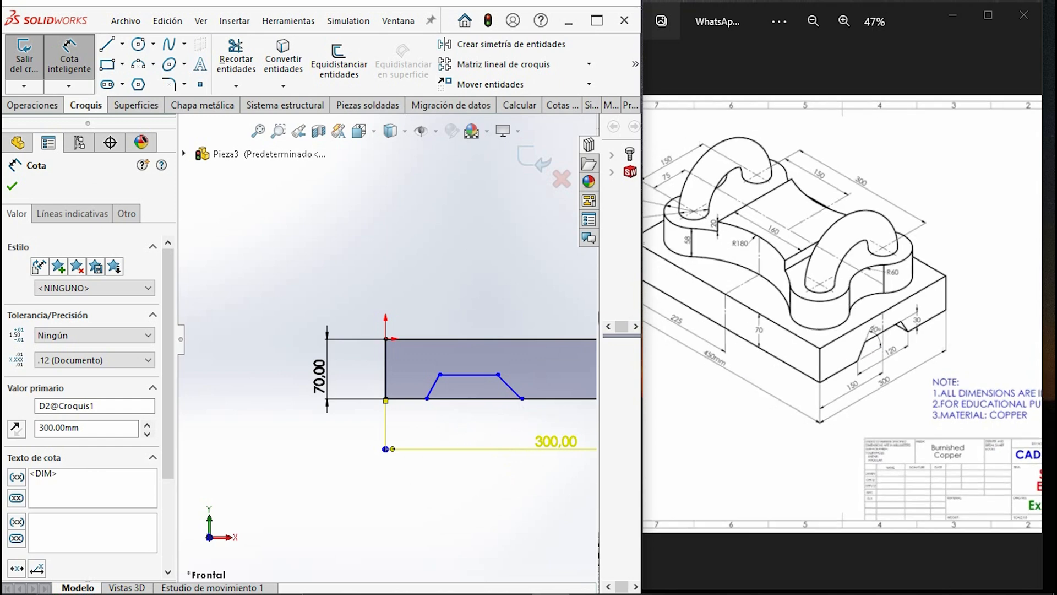
{"action": "left_click_drag", "start_coordinate": [843, 314], "coordinate": [835, 302]}
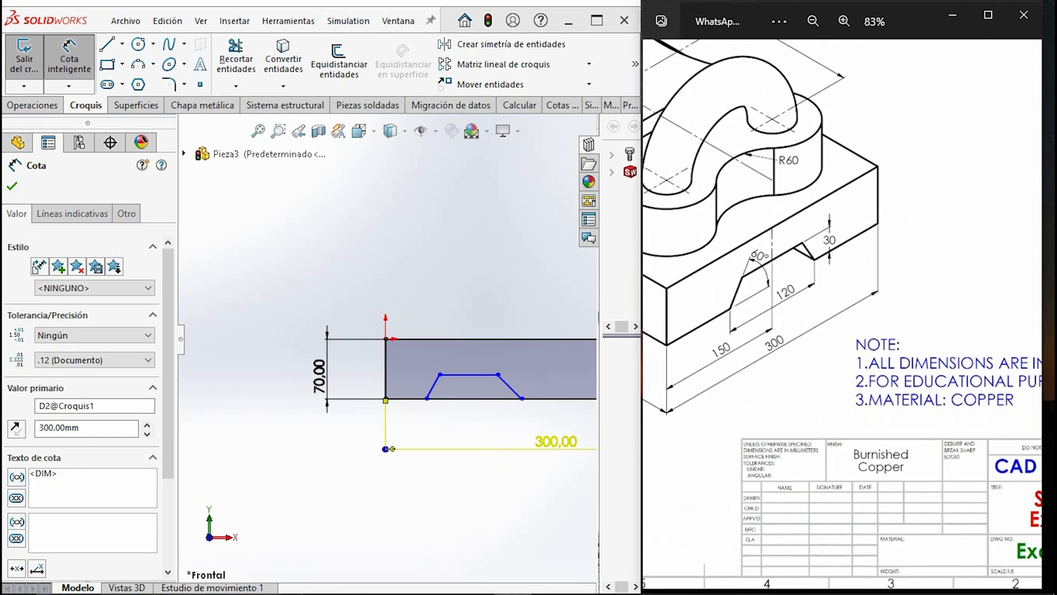
{"action": "left_click", "coordinate": [434, 382]}
{"action": "left_click", "coordinate": [457, 398]}
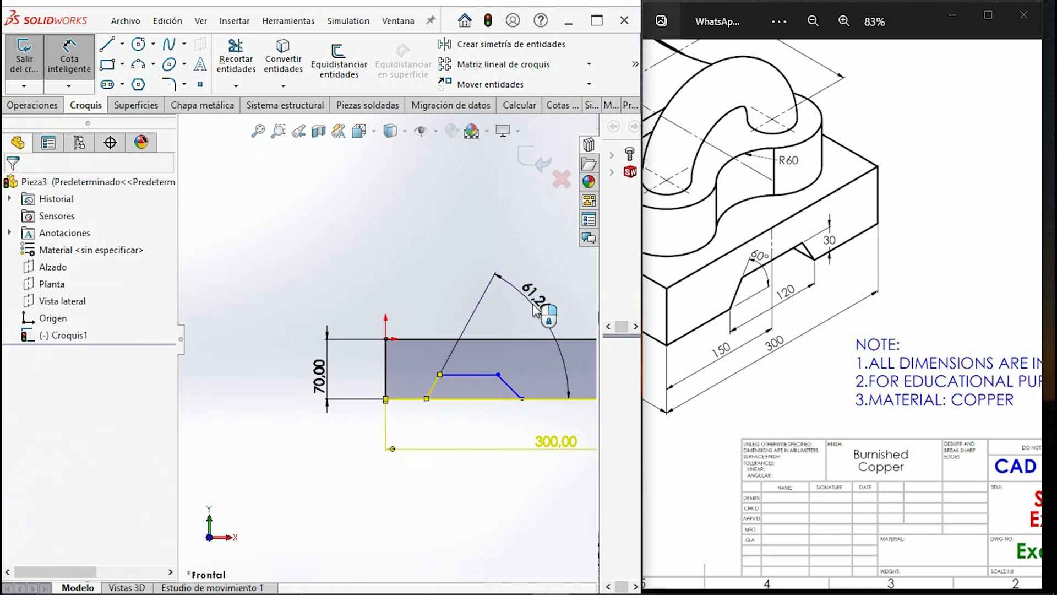
{"action": "left_click", "coordinate": [559, 292]}
{"action": "type", "text": "60"}
{"action": "key", "text": "Return"}
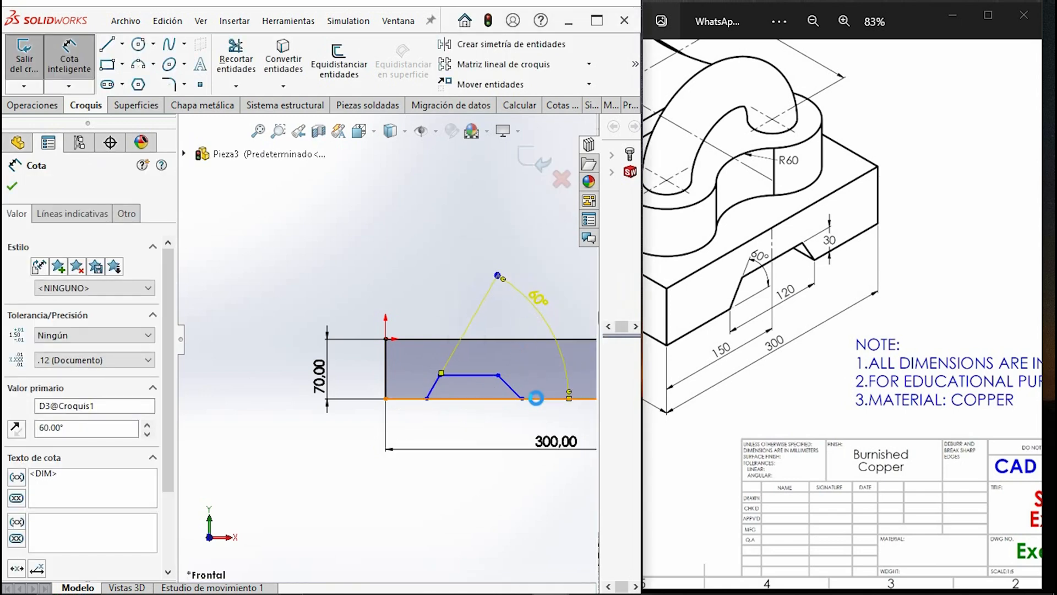
{"action": "left_click", "coordinate": [503, 399]}
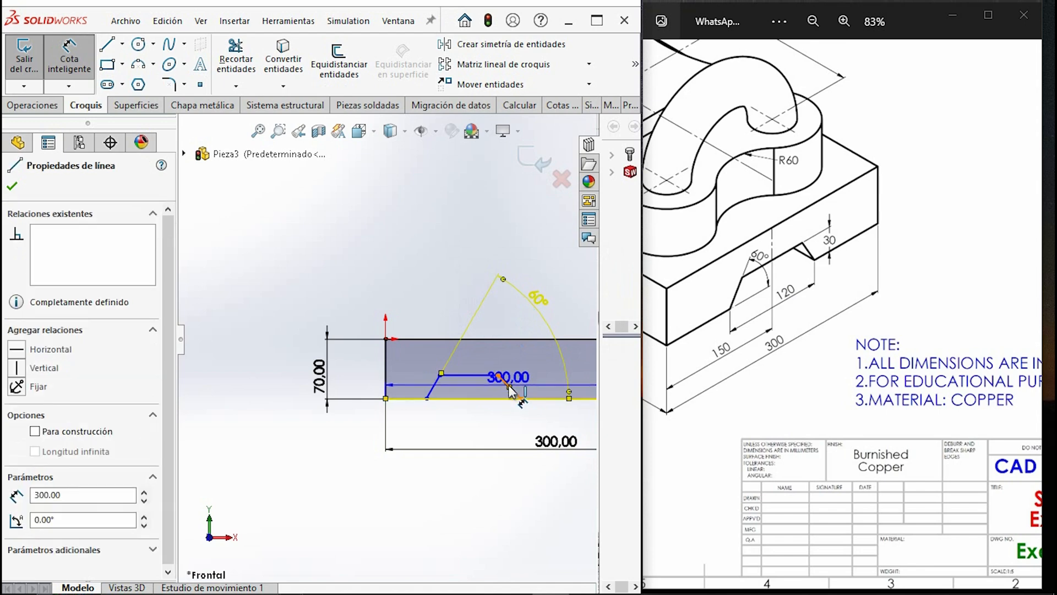
{"action": "left_click", "coordinate": [518, 396]}
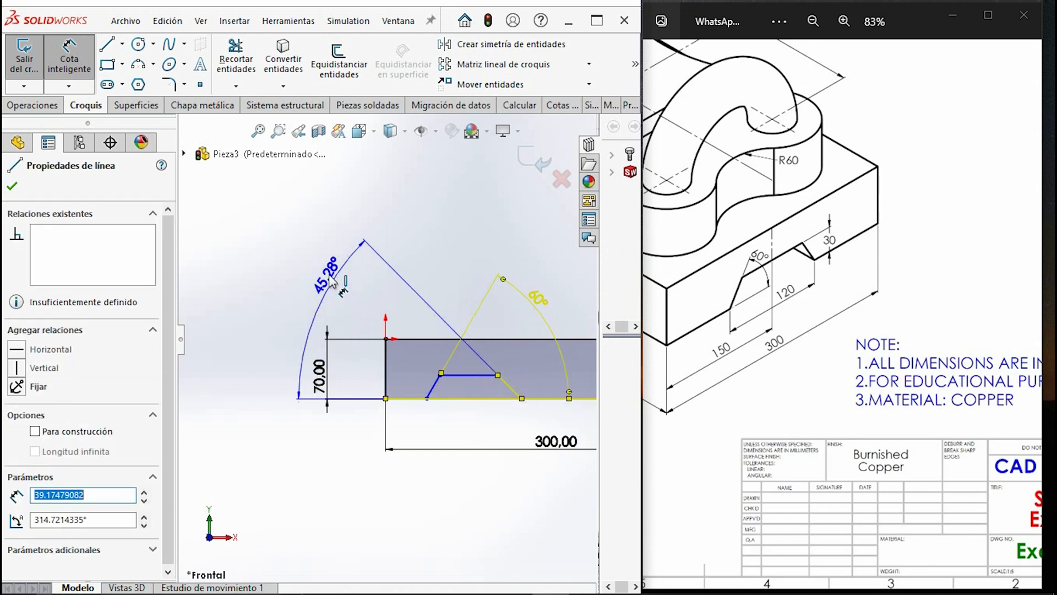
{"action": "left_click", "coordinate": [321, 280]}
{"action": "type", "text": "60"}
{"action": "key", "text": "Return"}
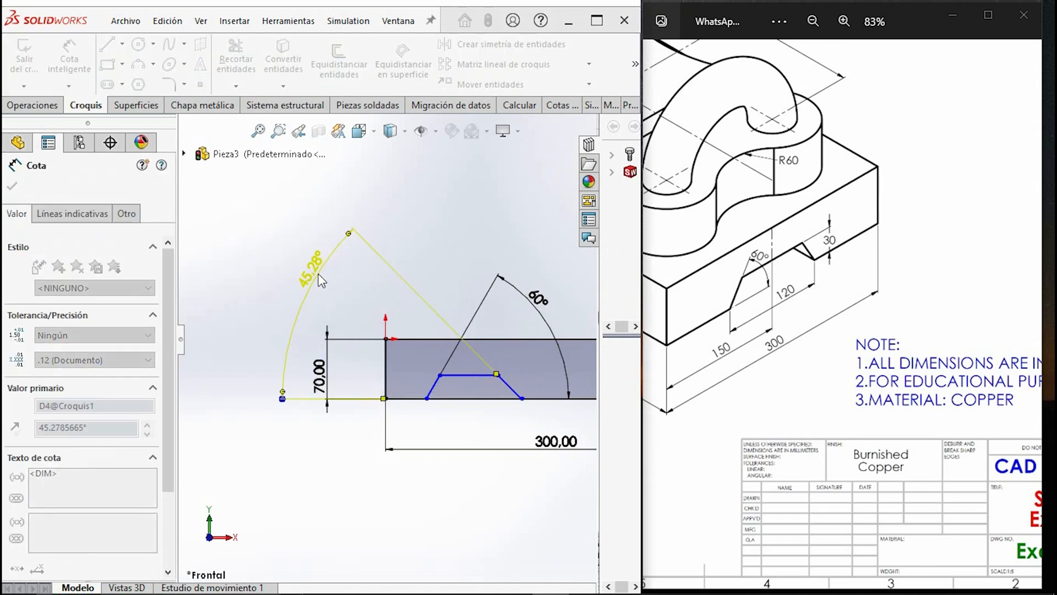
- Dimension the notch's height to 30 mm and its opening width along the bottom edge to 120 mm
{"action": "left_click", "coordinate": [456, 376]}
{"action": "left_click", "coordinate": [462, 398]}
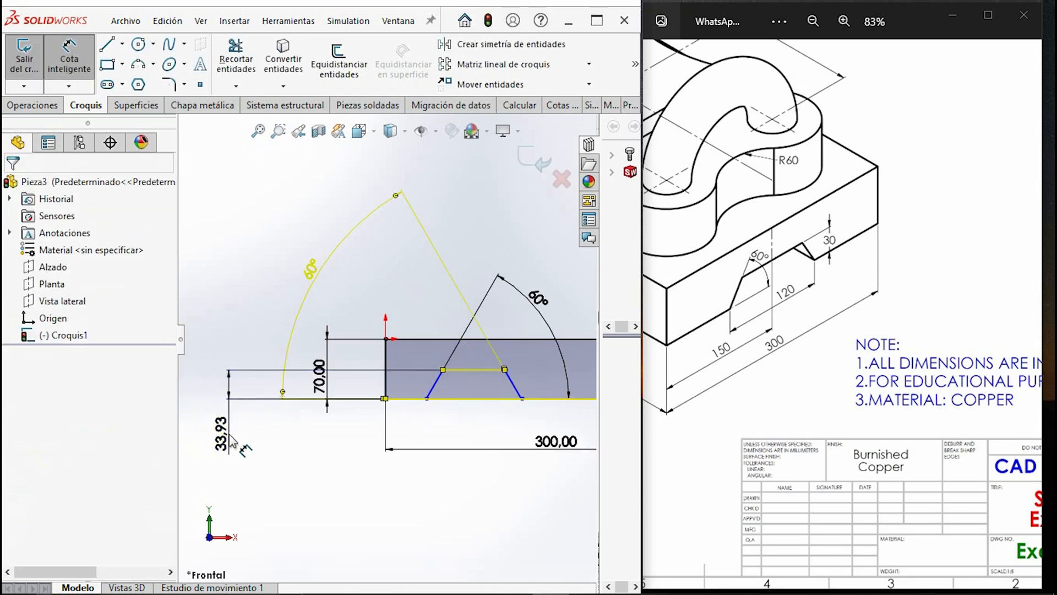
{"action": "left_click", "coordinate": [232, 399]}
{"action": "type", "text": "30"}
{"action": "key", "text": "Return"}
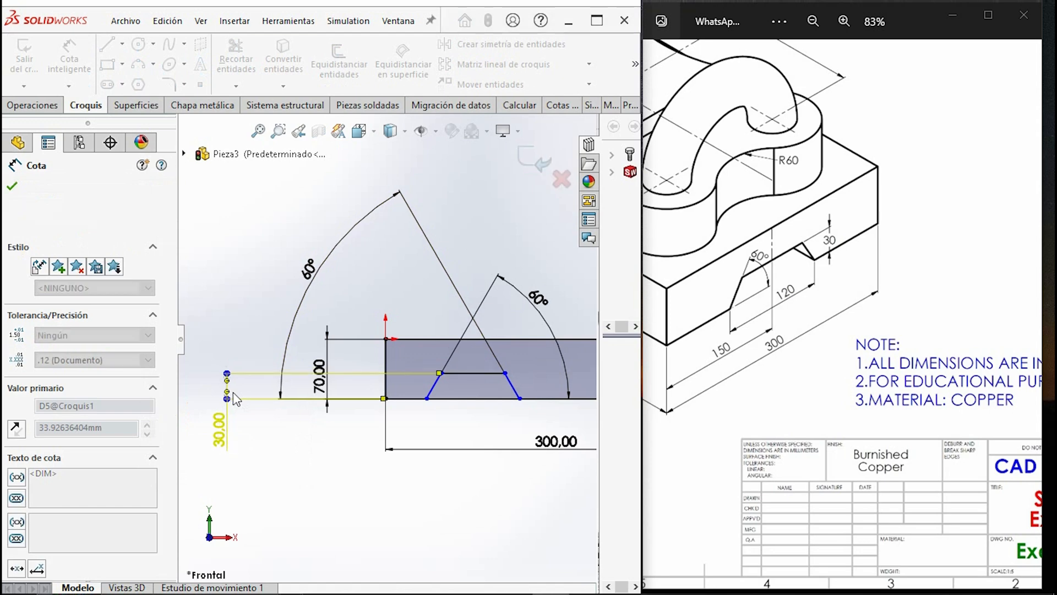
{"action": "left_click", "coordinate": [426, 398]}
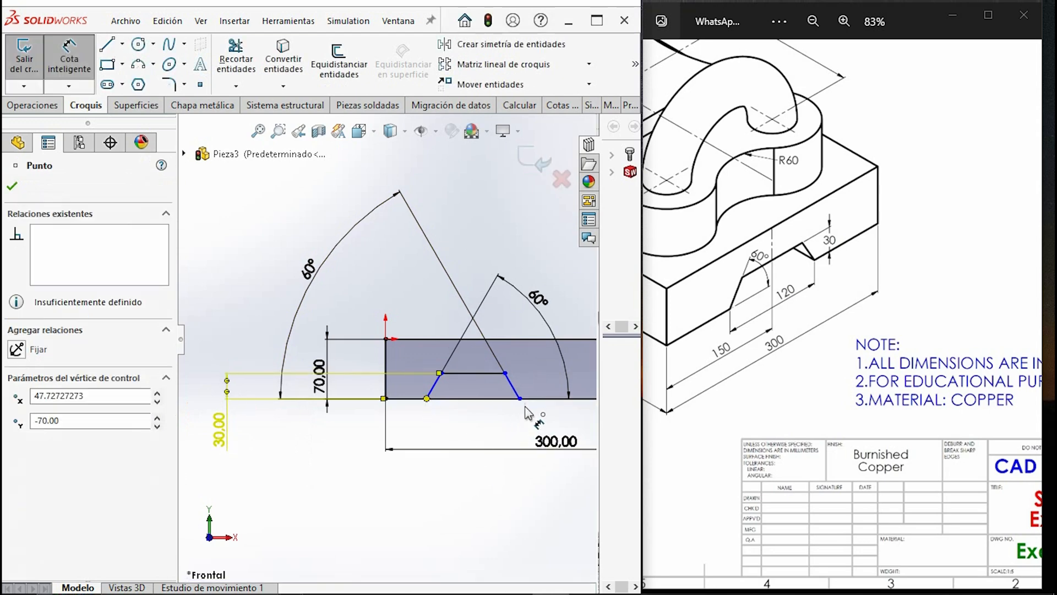
{"action": "left_click", "coordinate": [520, 398]}
{"action": "left_click", "coordinate": [471, 510]}
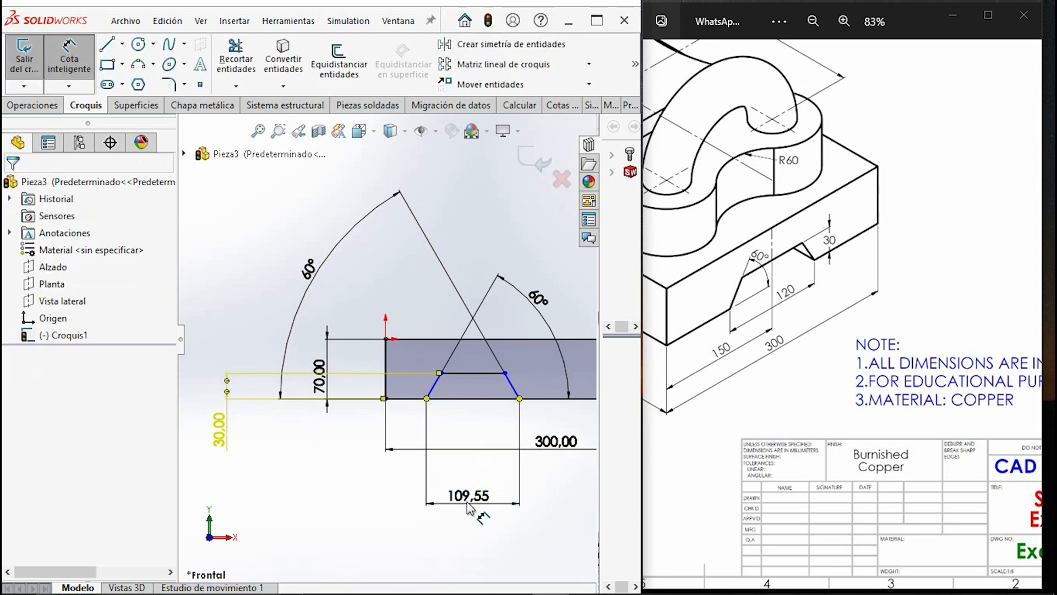
{"action": "key", "text": "Return"}
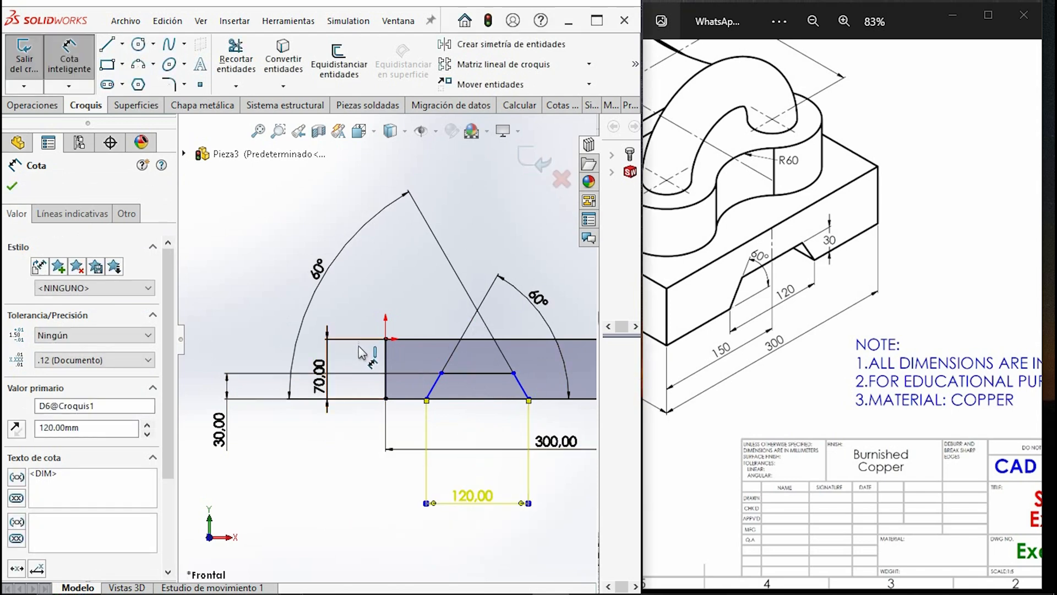
- Dimension the distance from the rectangle's left edge to the midpoint of the notch's top line as 150 mm
{"action": "left_click", "coordinate": [387, 366]}
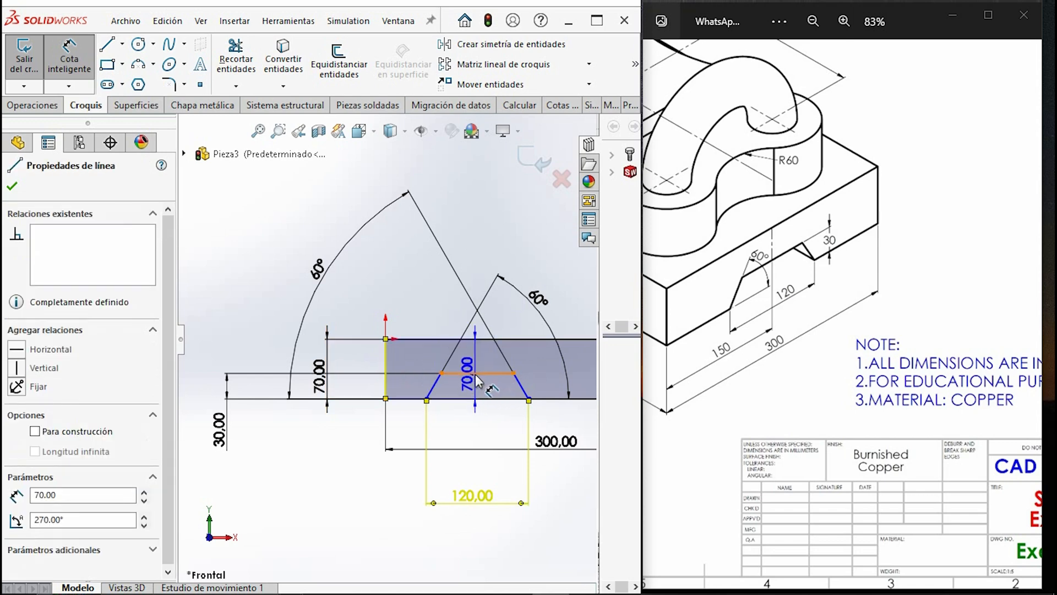
{"action": "left_click", "coordinate": [477, 373]}
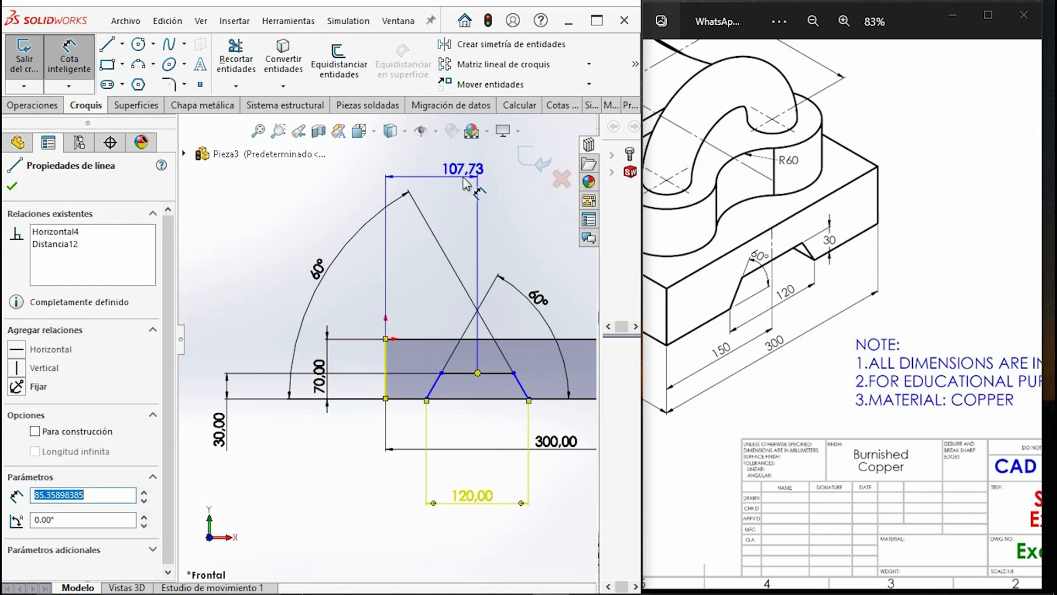
{"action": "left_click", "coordinate": [447, 177]}
{"action": "type", "text": "150"}
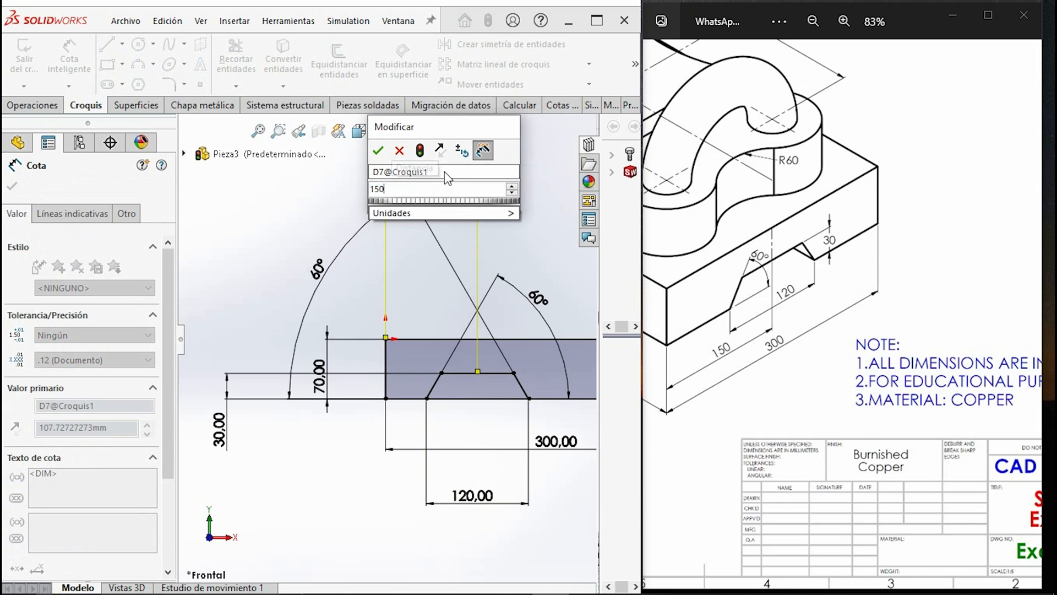
{"action": "key", "text": "Return"}
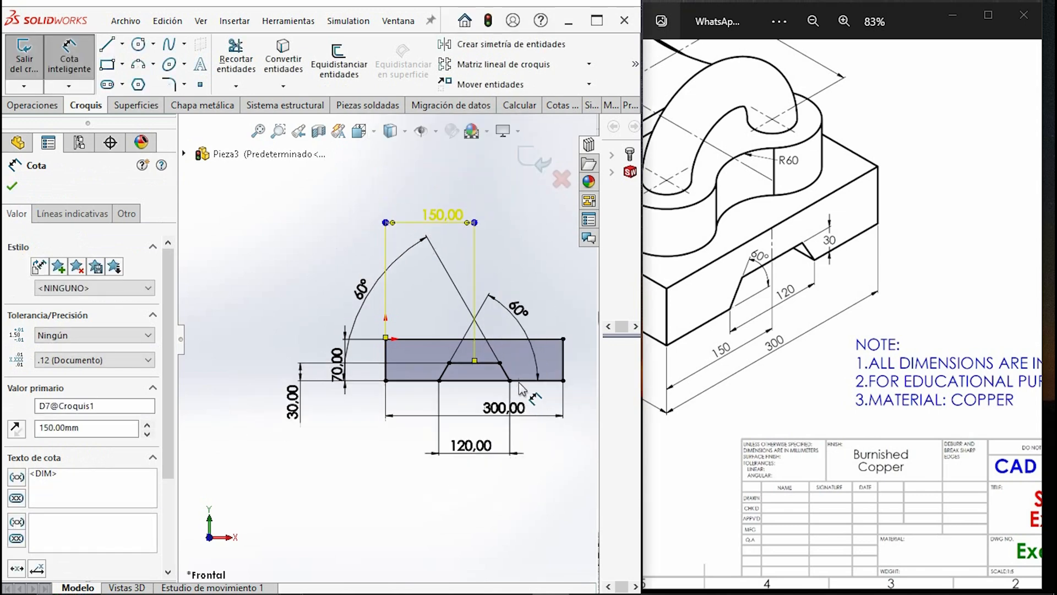
- Trim away the segment of the rectangle's bottom edge that spans the notch opening
{"action": "left_click", "coordinate": [235, 58]}
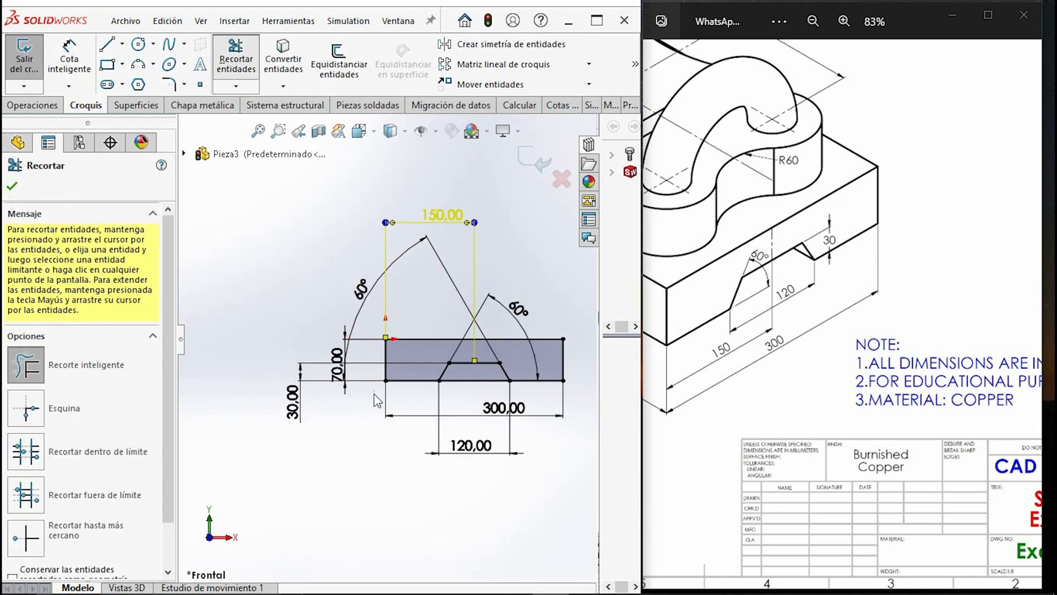
{"action": "left_click_drag", "start_coordinate": [449, 407], "coordinate": [475, 372]}
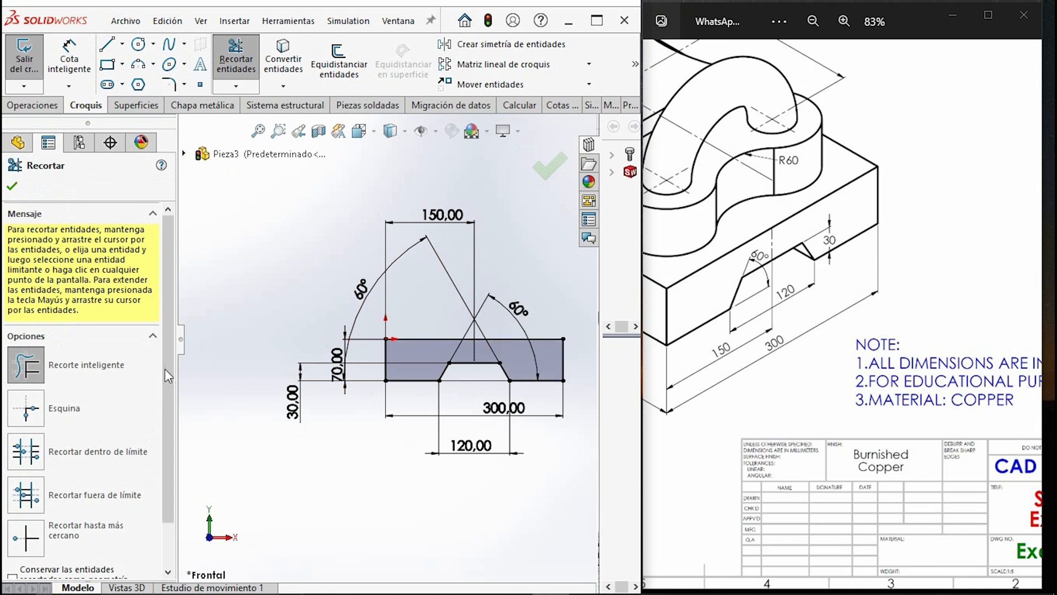
{"action": "left_click", "coordinate": [13, 188]}
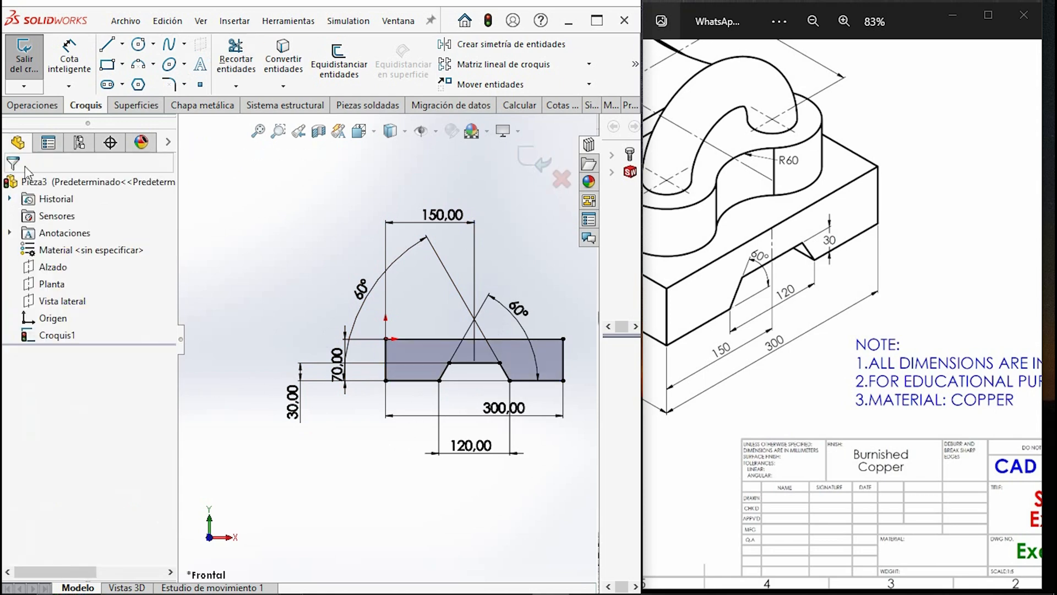
- Extrude the notched profile 450 mm with a mid-plane end condition
{"action": "left_click", "coordinate": [41, 109]}
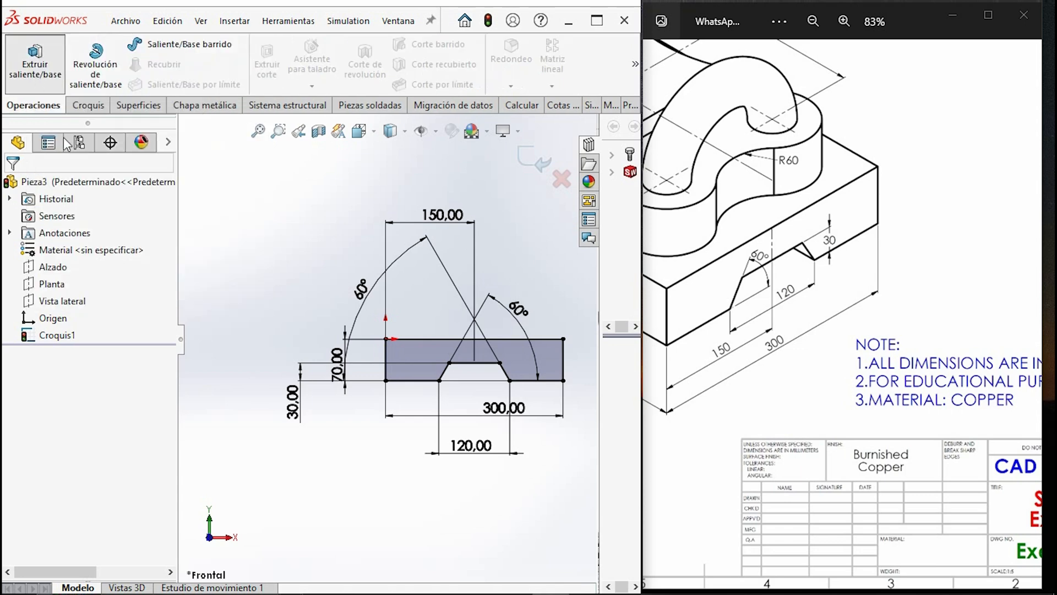
{"action": "left_click", "coordinate": [96, 280]}
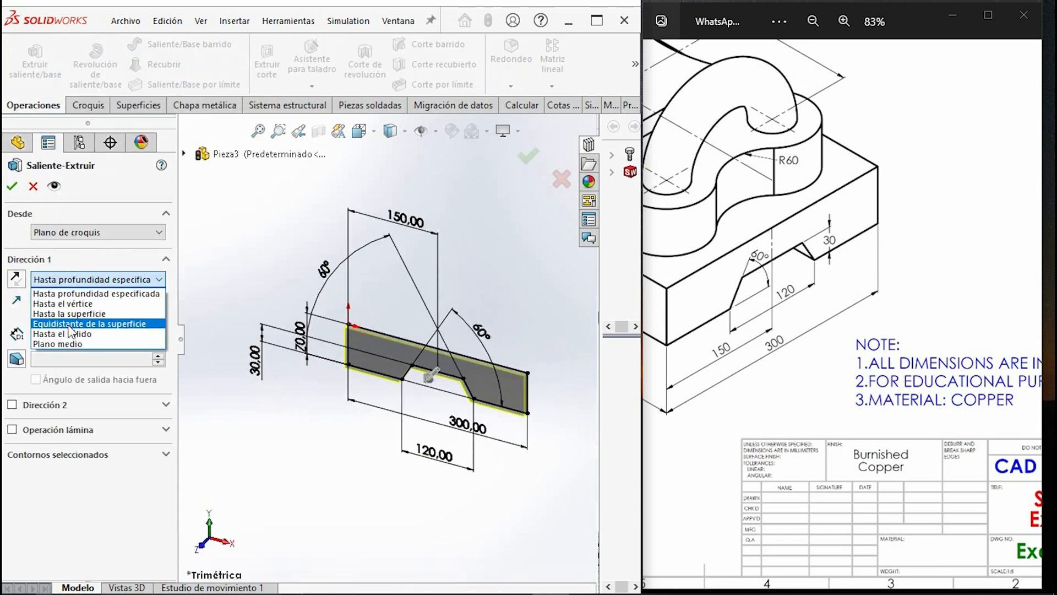
{"action": "left_click", "coordinate": [61, 343]}
{"action": "scroll", "coordinate": [999, 294], "scroll_direction": "up", "scroll_amount": 5}
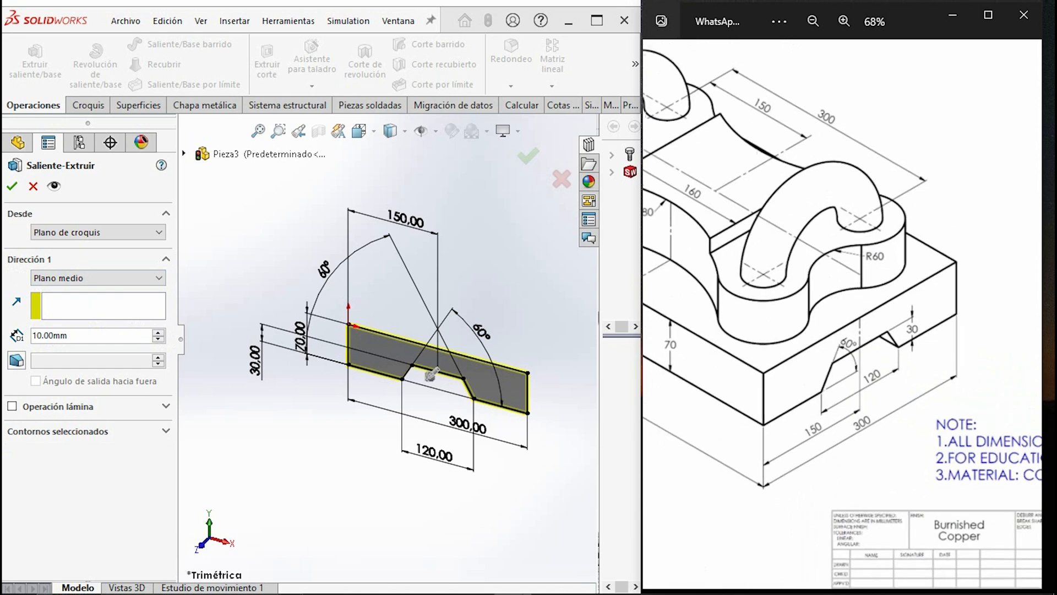
{"action": "scroll", "coordinate": [999, 294], "scroll_direction": "down", "scroll_amount": 4}
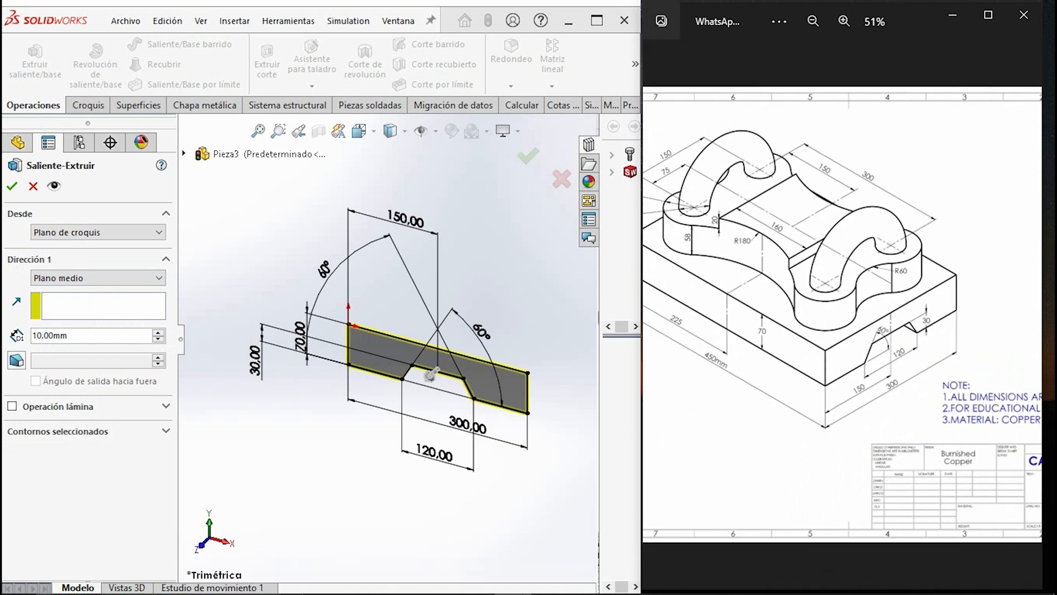
{"action": "left_click", "coordinate": [70, 344]}
{"action": "type", "text": "450"}
{"action": "key", "text": "Return"}
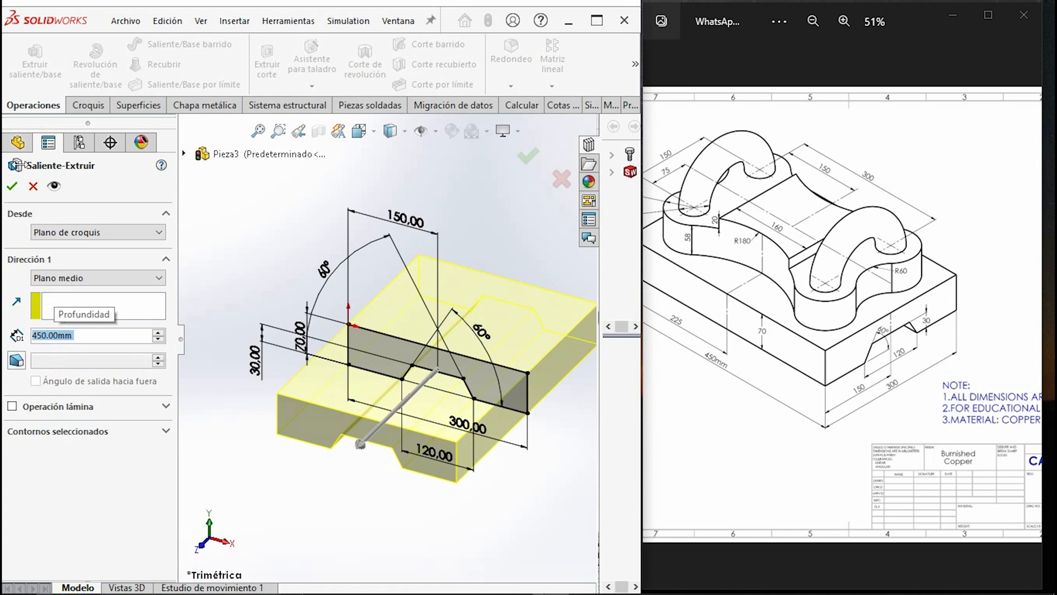
{"action": "key", "text": "Return"}
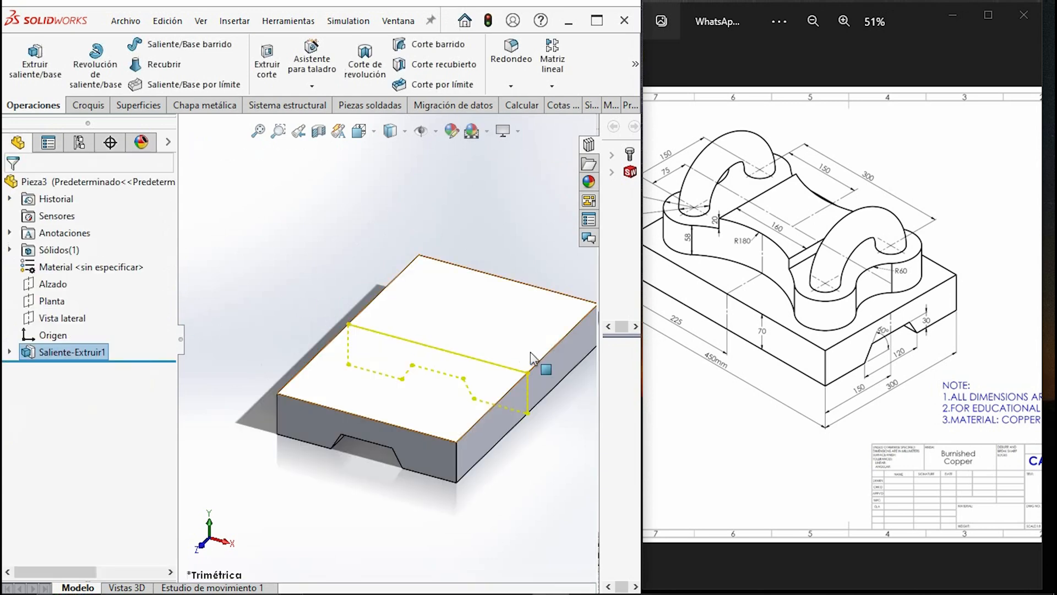
- Start a sketch on the block's top face and draw a center rectangle about 149 by 269 mm around the face's middle
{"action": "left_click_drag", "start_coordinate": [782, 330], "coordinate": [810, 330]}
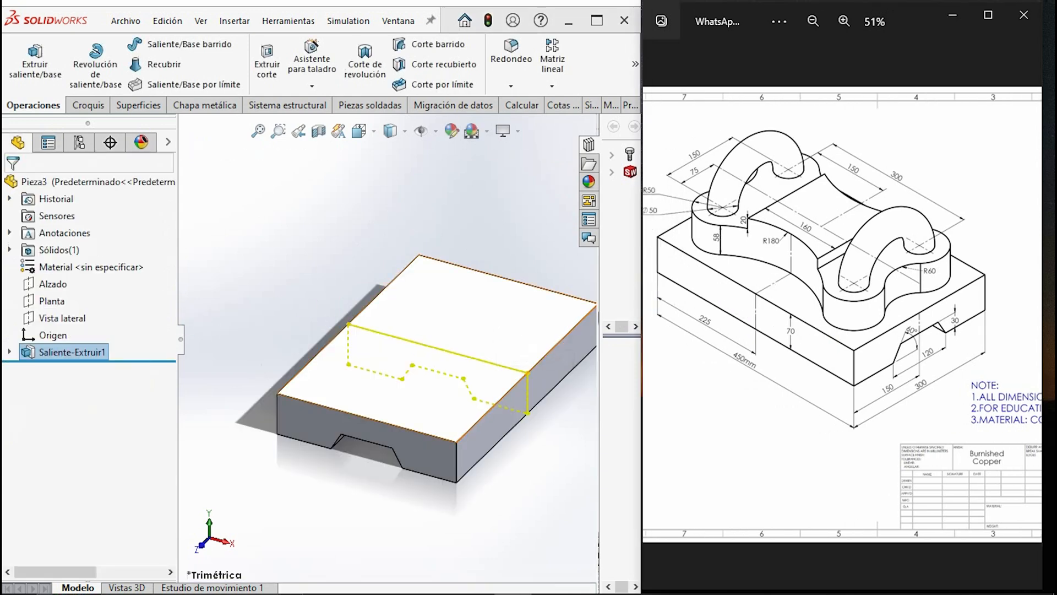
{"action": "left_click", "coordinate": [500, 317]}
{"action": "left_click", "coordinate": [500, 317]}
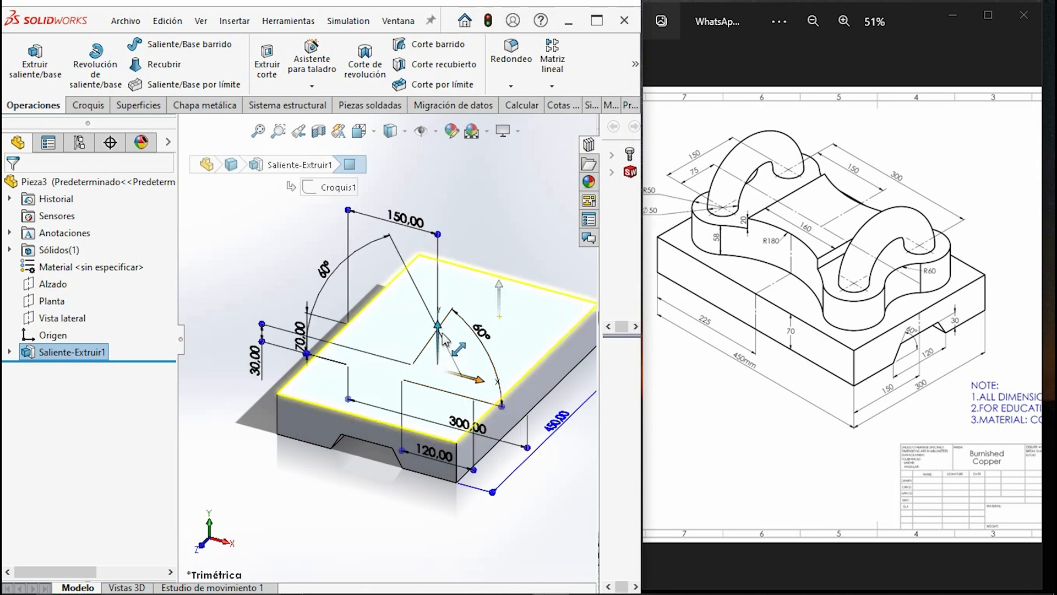
{"action": "left_click", "coordinate": [85, 108]}
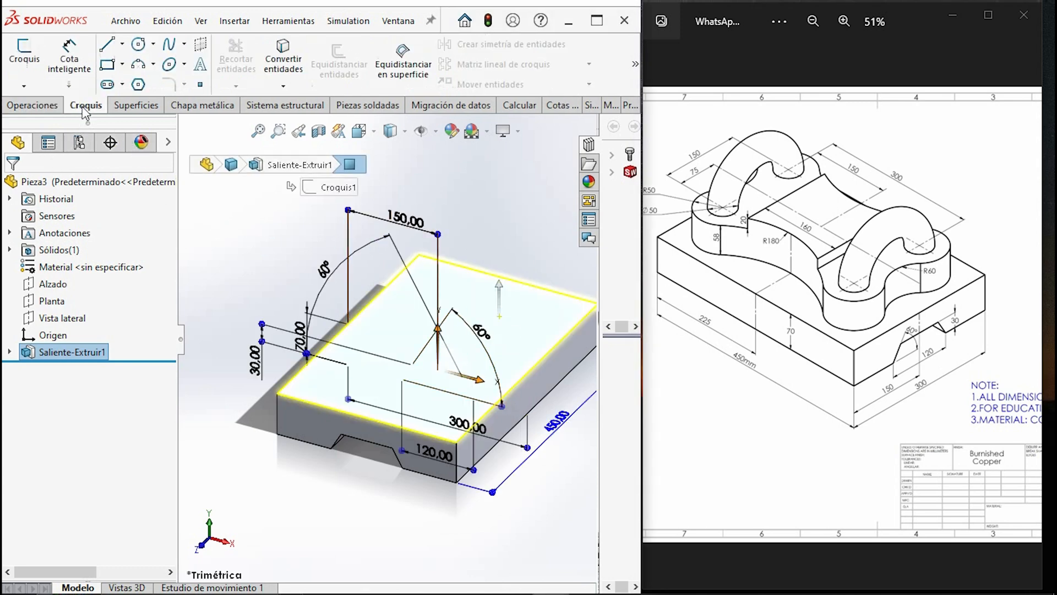
{"action": "left_click", "coordinate": [22, 62]}
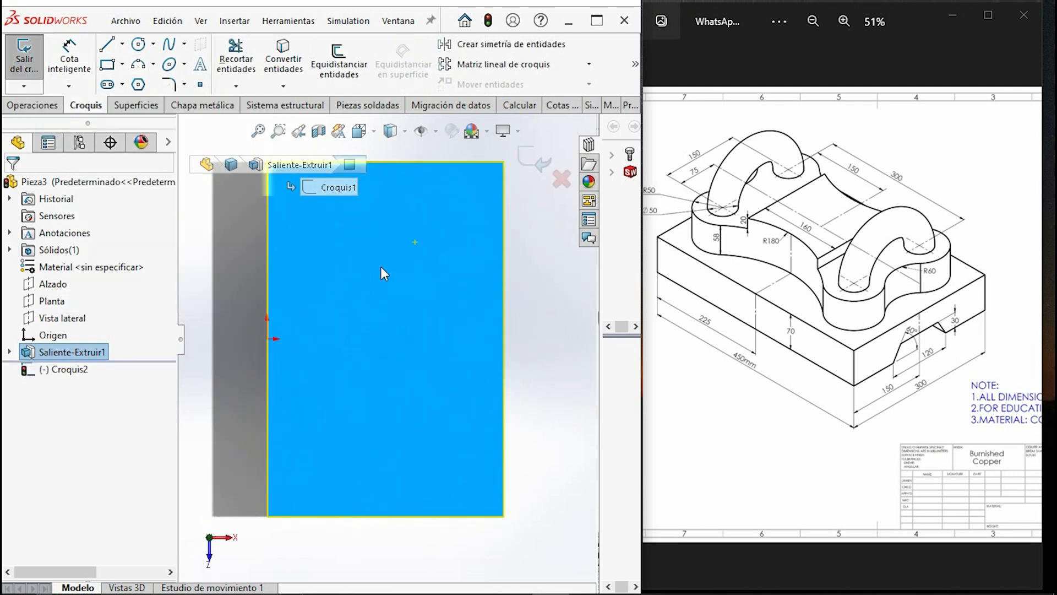
{"action": "scroll", "coordinate": [335, 339], "scroll_direction": "up", "scroll_amount": 1}
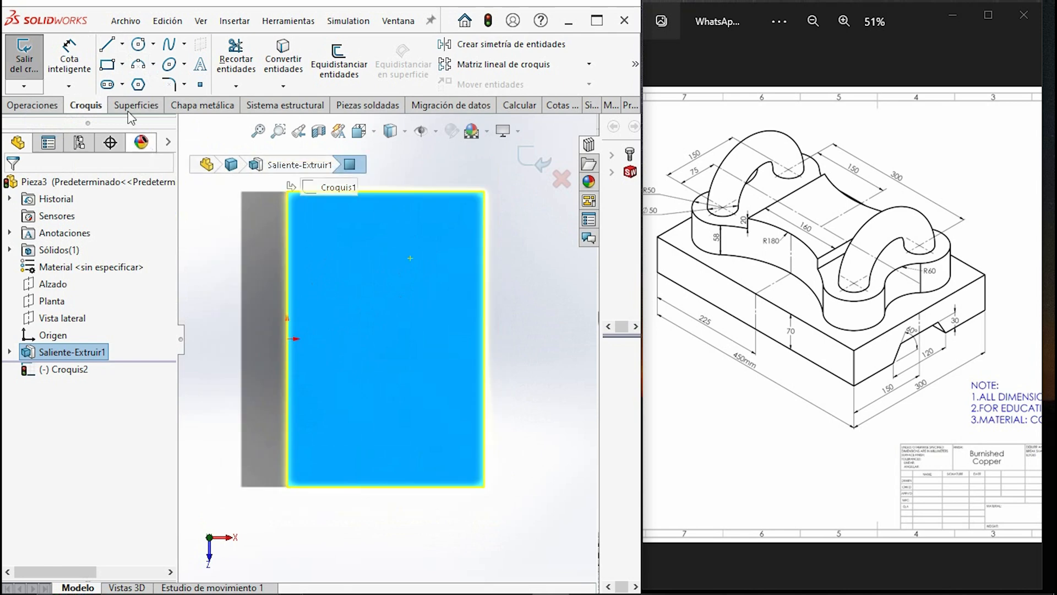
{"action": "left_click", "coordinate": [123, 64]}
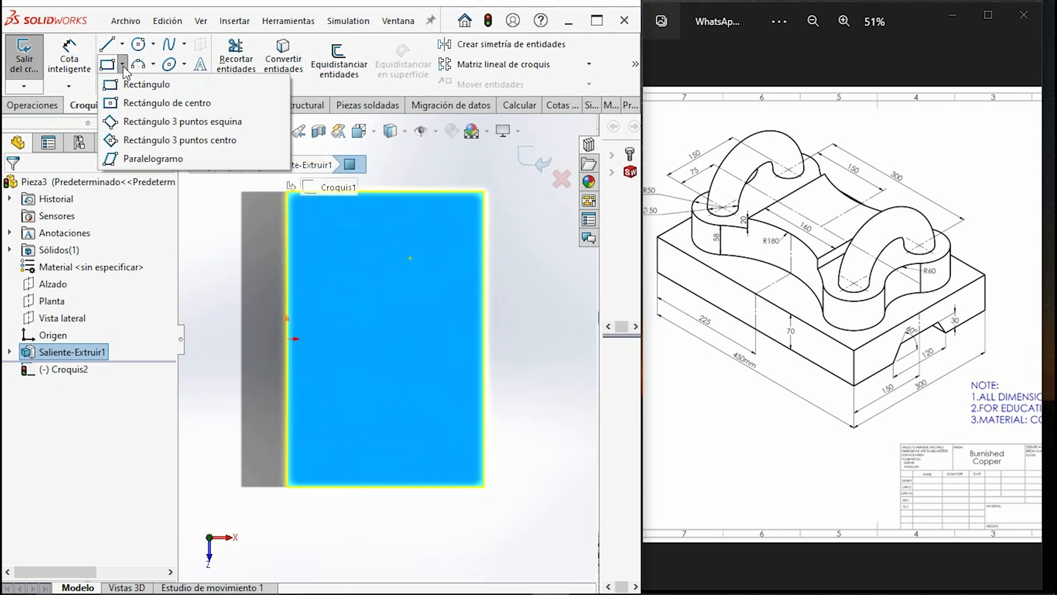
{"action": "left_click", "coordinate": [137, 107]}
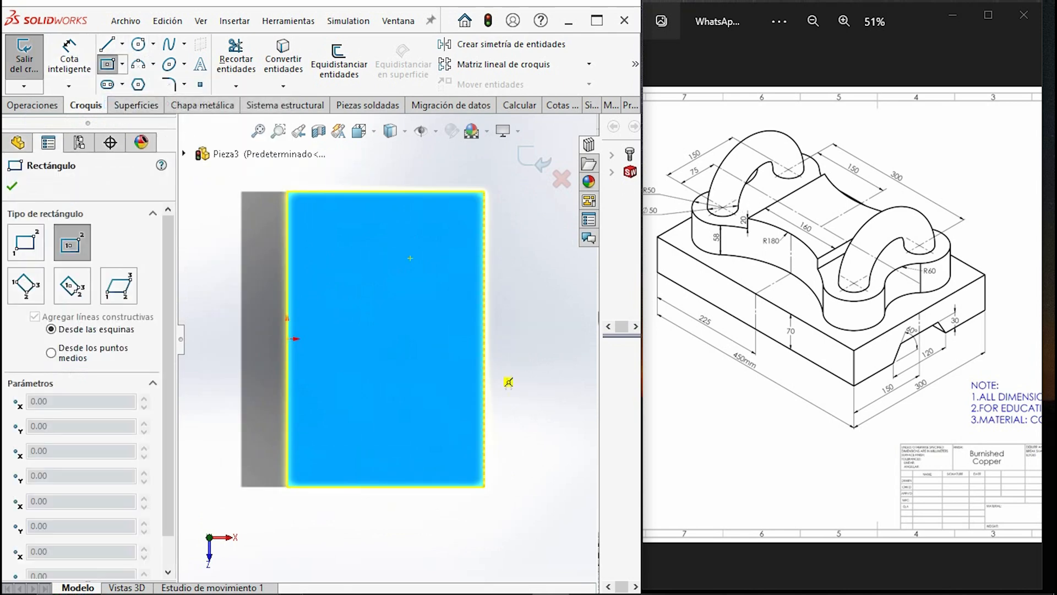
{"action": "left_click", "coordinate": [386, 338]}
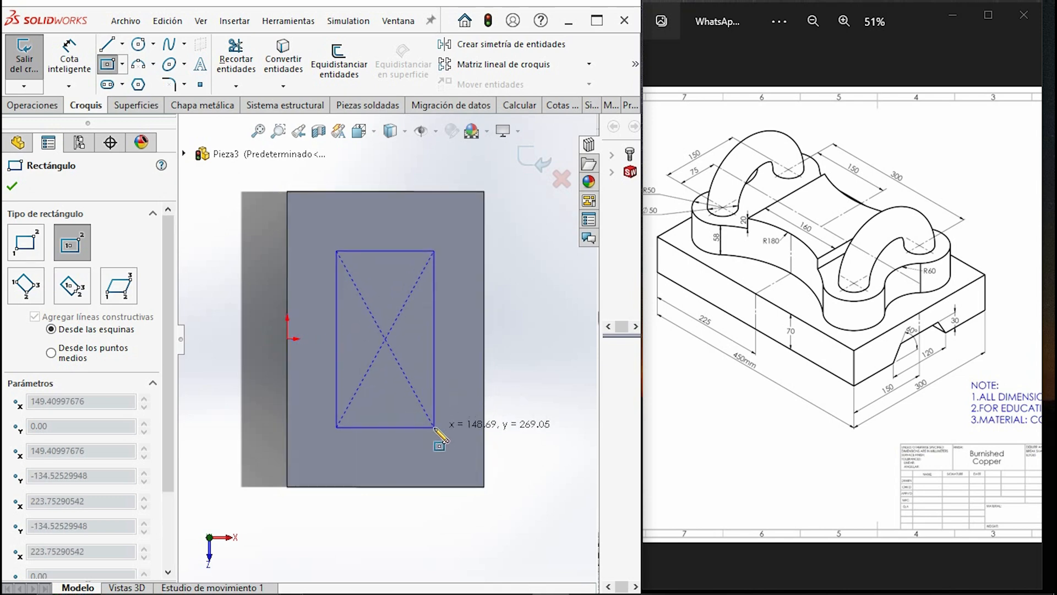
{"action": "left_click", "coordinate": [435, 427]}
- Draw circles centered on the rectangle's two upper corners, with radii of about 34 mm on the left and 36 mm on the right
{"action": "left_click", "coordinate": [138, 44]}
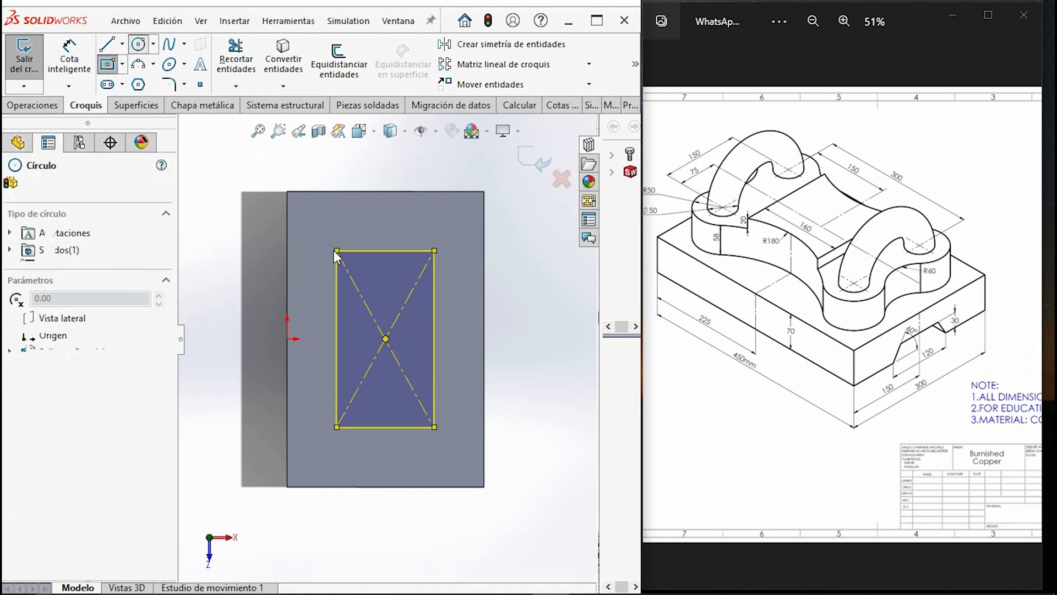
{"action": "left_click", "coordinate": [337, 250]}
{"action": "left_click", "coordinate": [353, 267]}
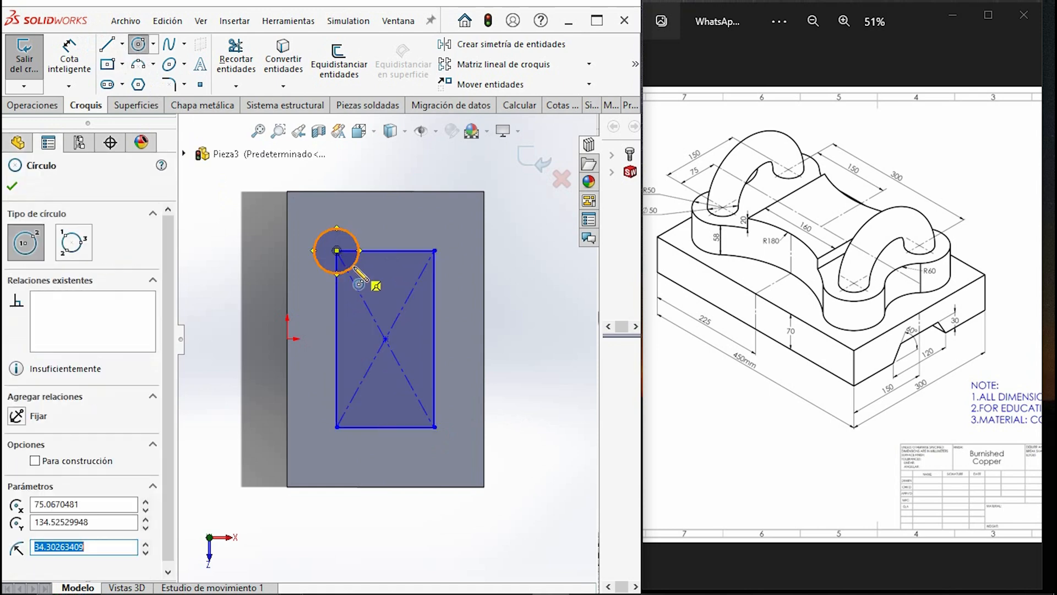
{"action": "left_click", "coordinate": [435, 250]}
{"action": "left_click", "coordinate": [455, 262]}
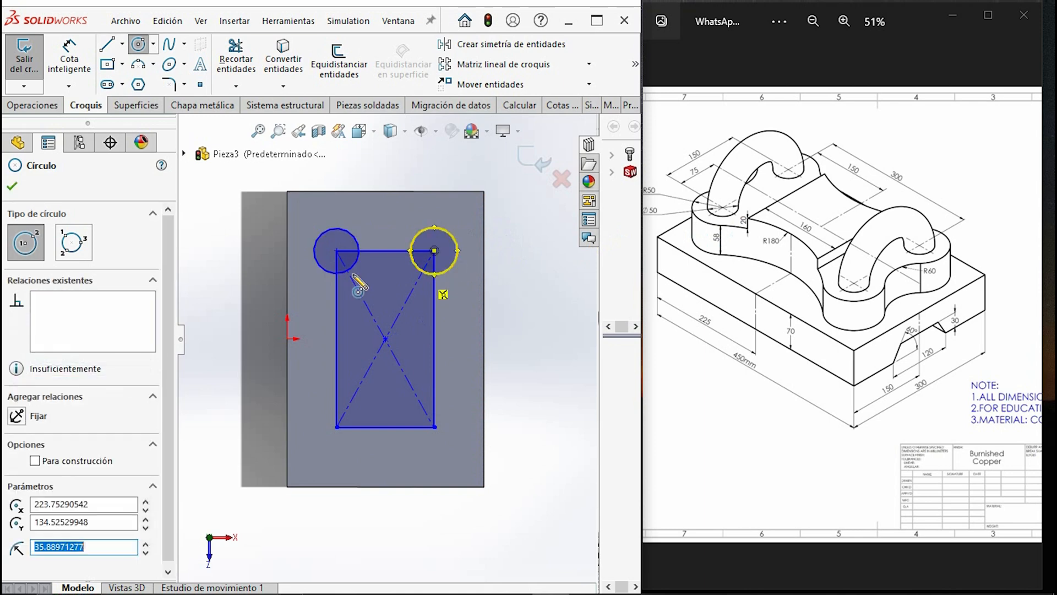
- Dimension the diameter of the circle at the rectangle's upper-left corner as 100 mm
{"action": "left_click", "coordinate": [83, 59]}
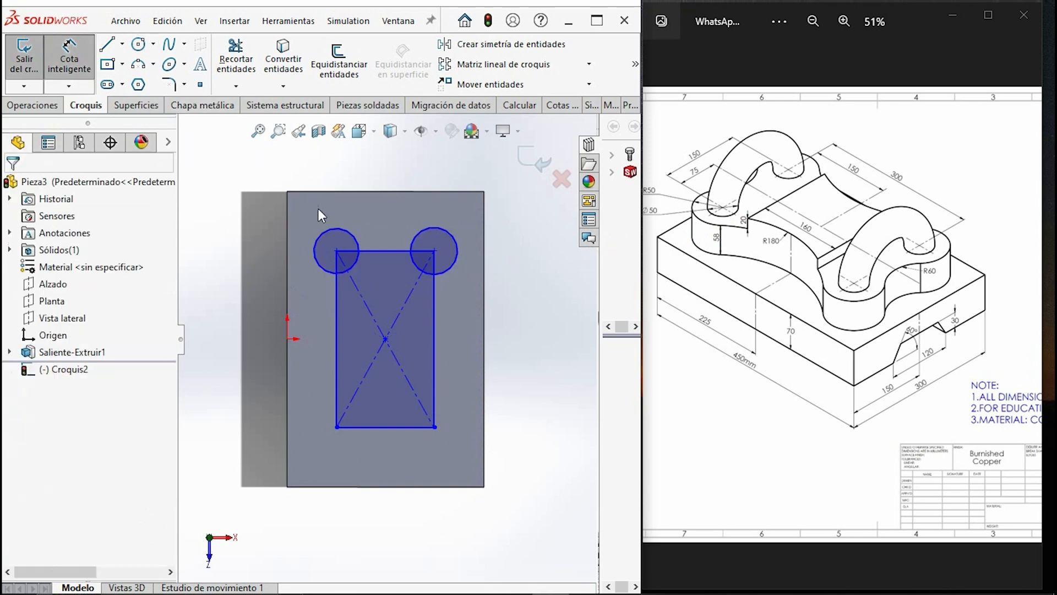
{"action": "left_click", "coordinate": [339, 236]}
{"action": "left_click", "coordinate": [366, 210]}
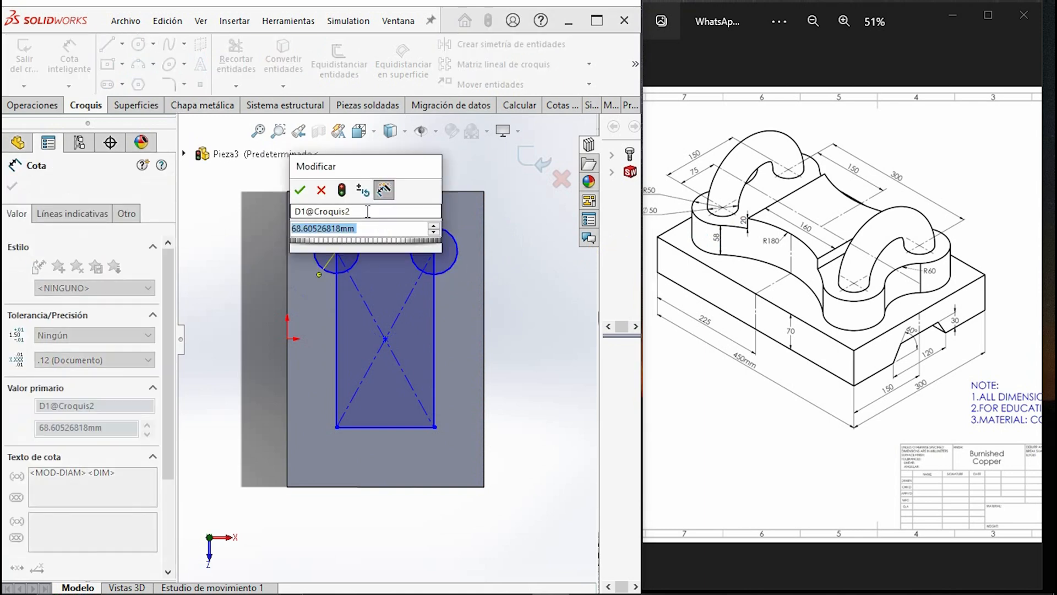
{"action": "type", "text": "100"}
{"action": "key", "text": "Return"}
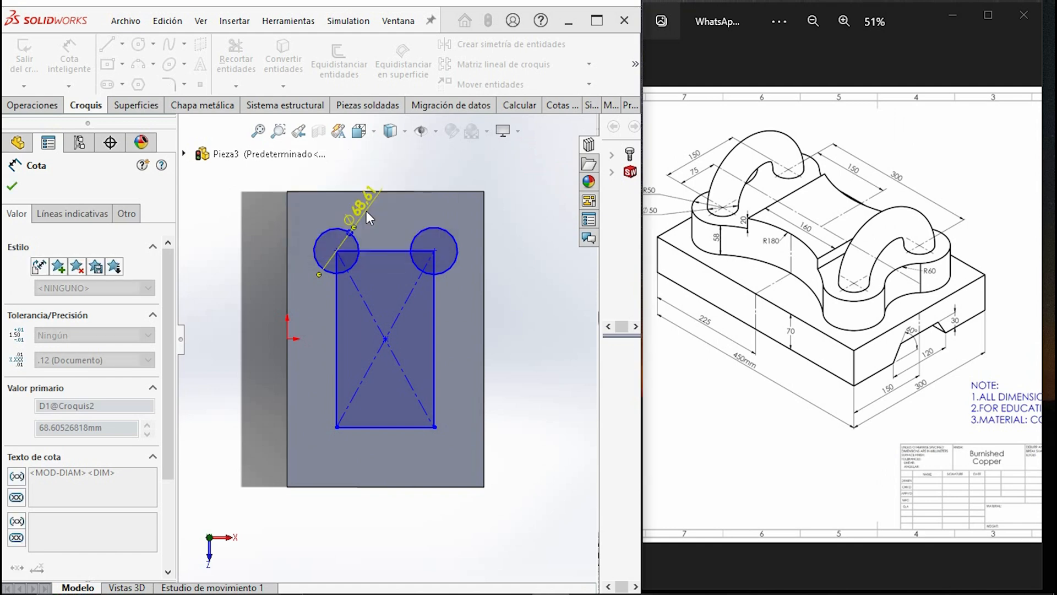
{"action": "key", "text": "Escape"}
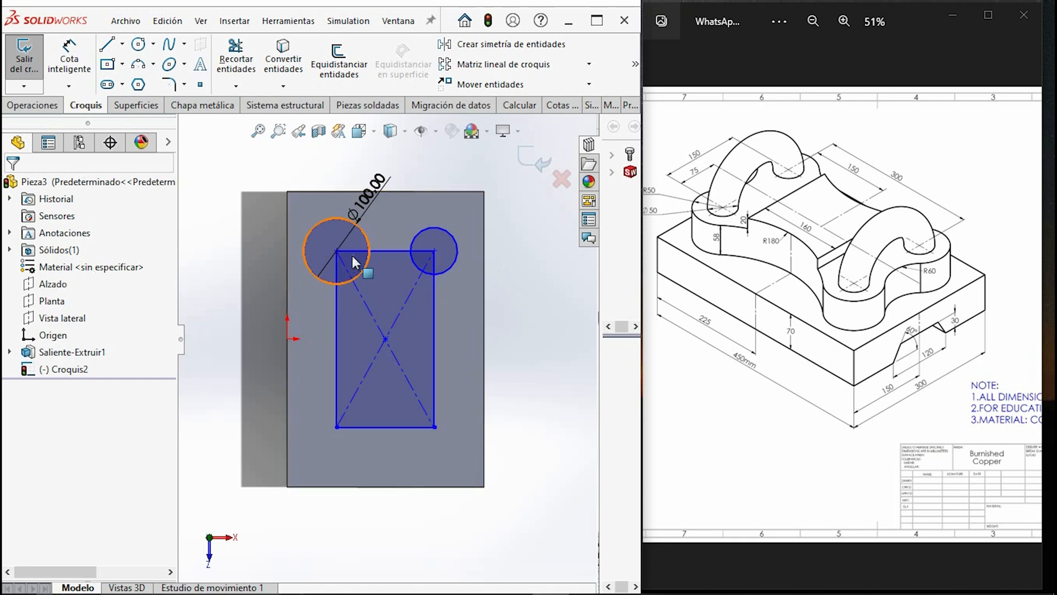
- Apply an Equal relation between the two corner circles
{"action": "left_click", "coordinate": [330, 282]}
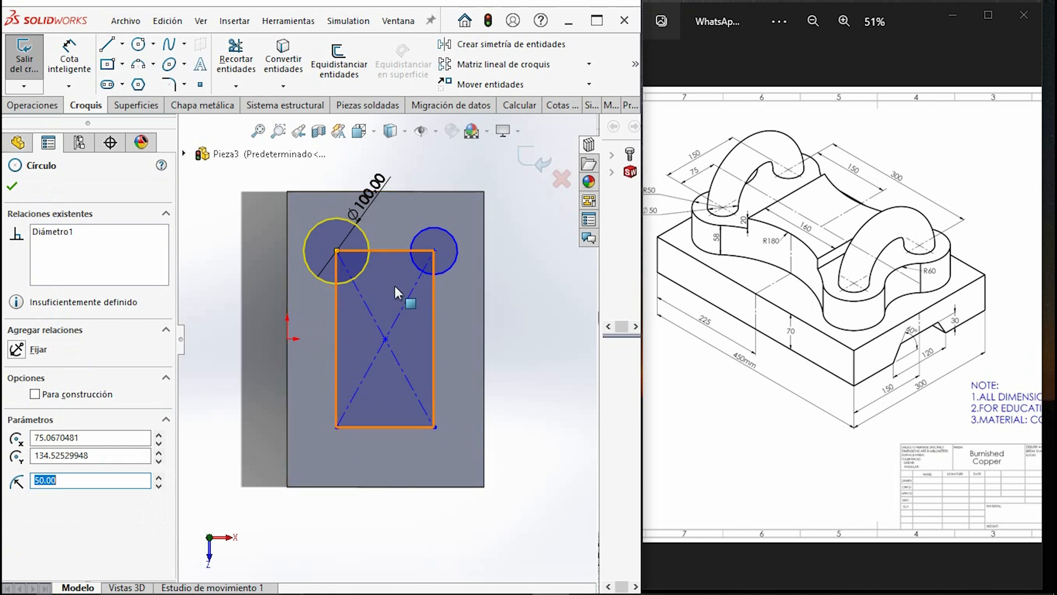
{"action": "left_click", "coordinate": [452, 264], "text": "ctrl"}
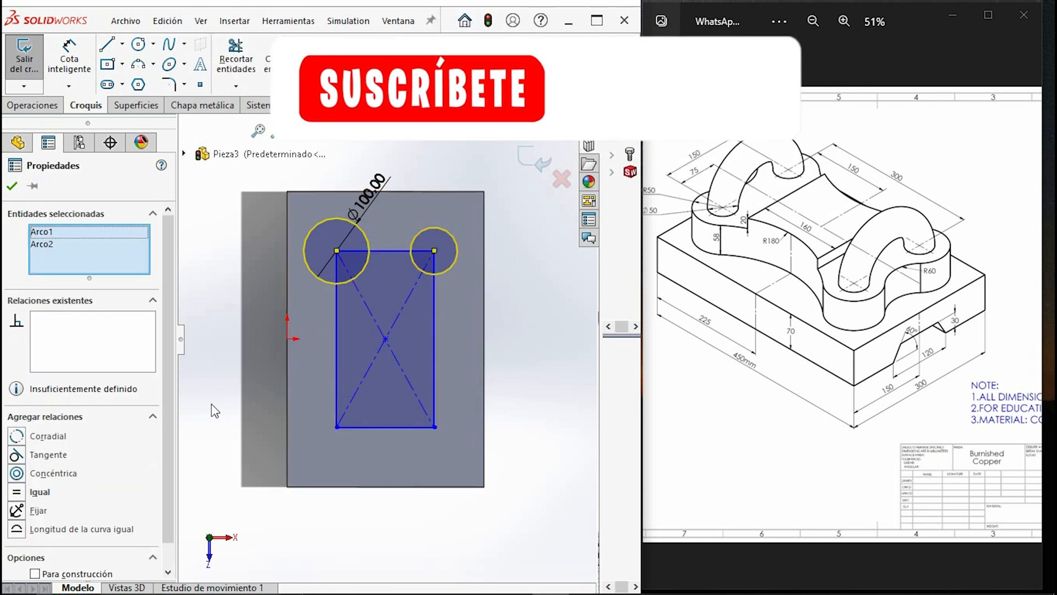
{"action": "left_click", "coordinate": [17, 494]}
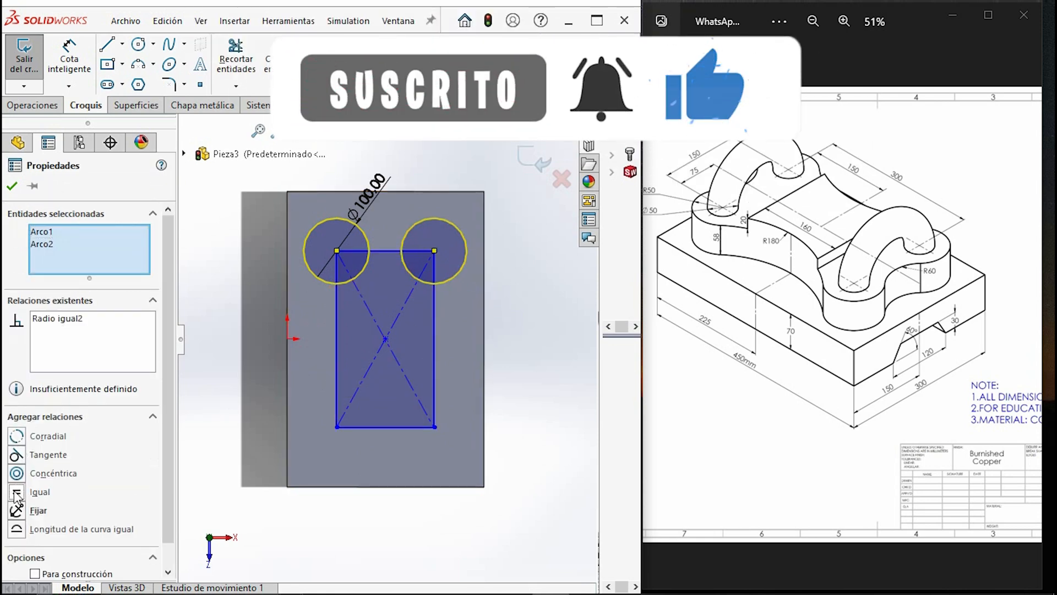
{"action": "left_click", "coordinate": [12, 187]}
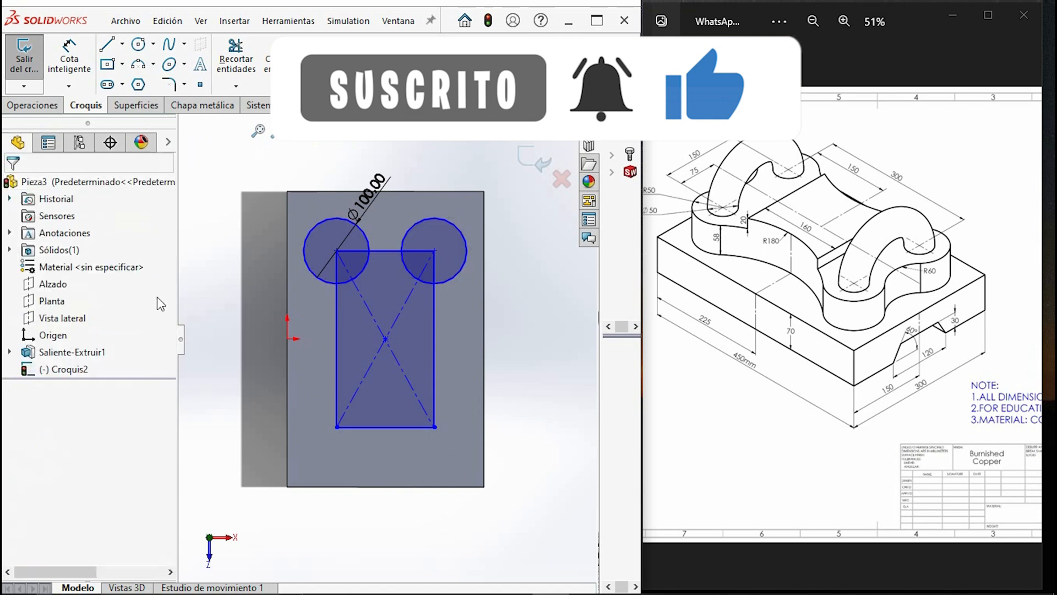
- Dimension the rectangle's height as 300 mm and its width as 150 mm
{"action": "left_click", "coordinate": [76, 38]}
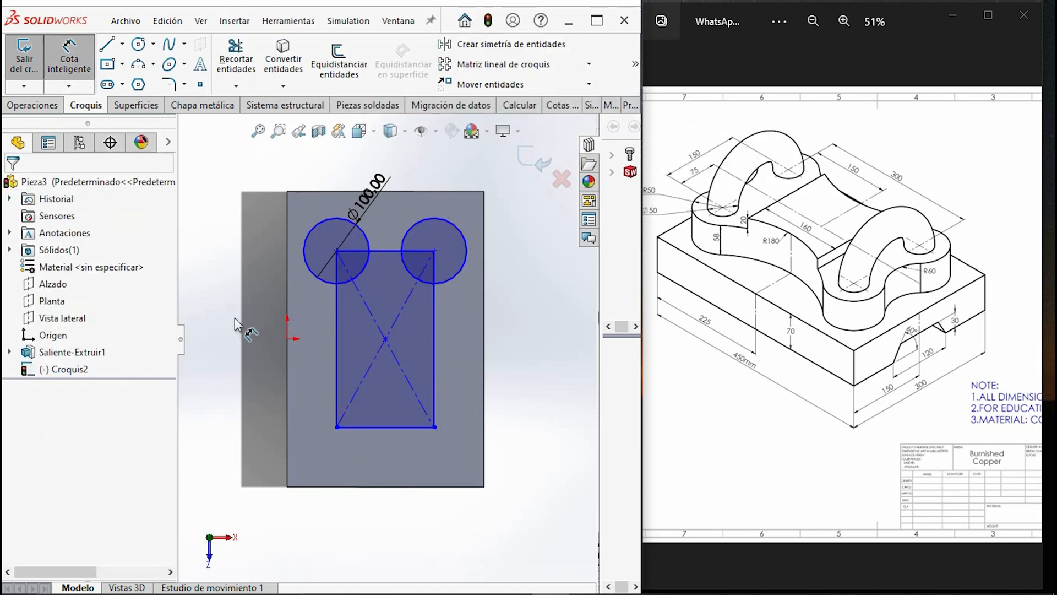
{"action": "left_click", "coordinate": [437, 342]}
{"action": "left_click", "coordinate": [524, 359]}
{"action": "type", "text": "300"}
{"action": "key", "text": "Return"}
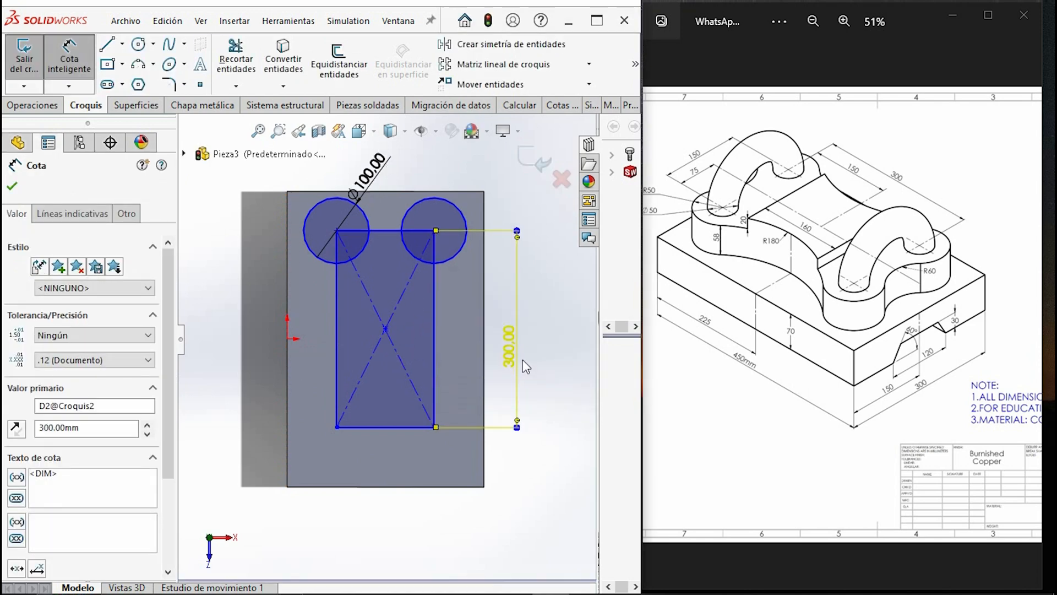
{"action": "left_click", "coordinate": [385, 426]}
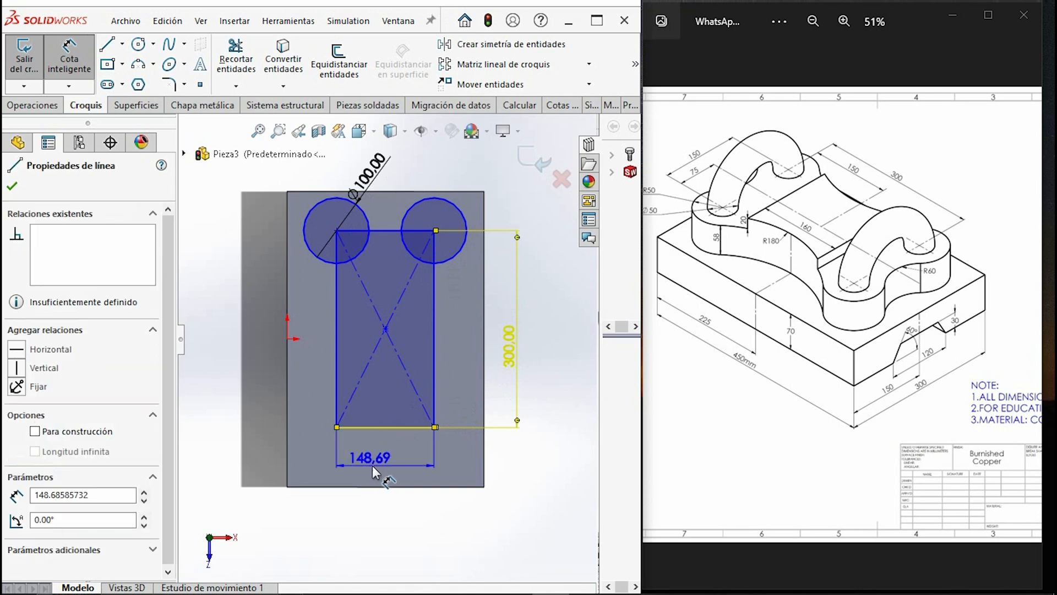
{"action": "left_click", "coordinate": [372, 464]}
{"action": "type", "text": "150"}
{"action": "key", "text": "Return"}
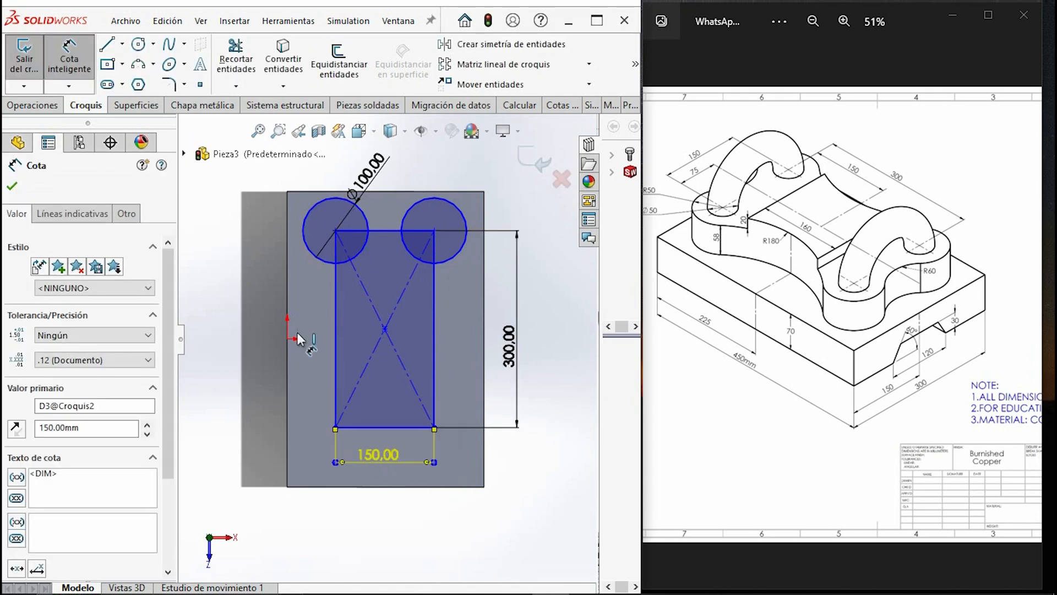
{"action": "key", "text": "Escape"}
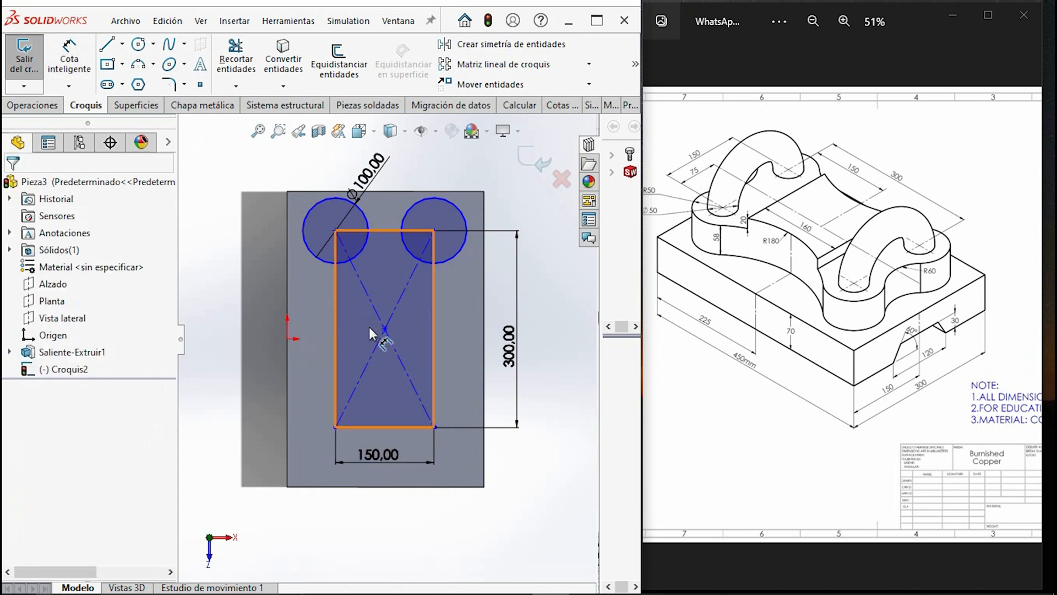
- Align the rectangle's center point with the origin using a Horizontal relation
{"action": "left_click", "coordinate": [385, 330]}
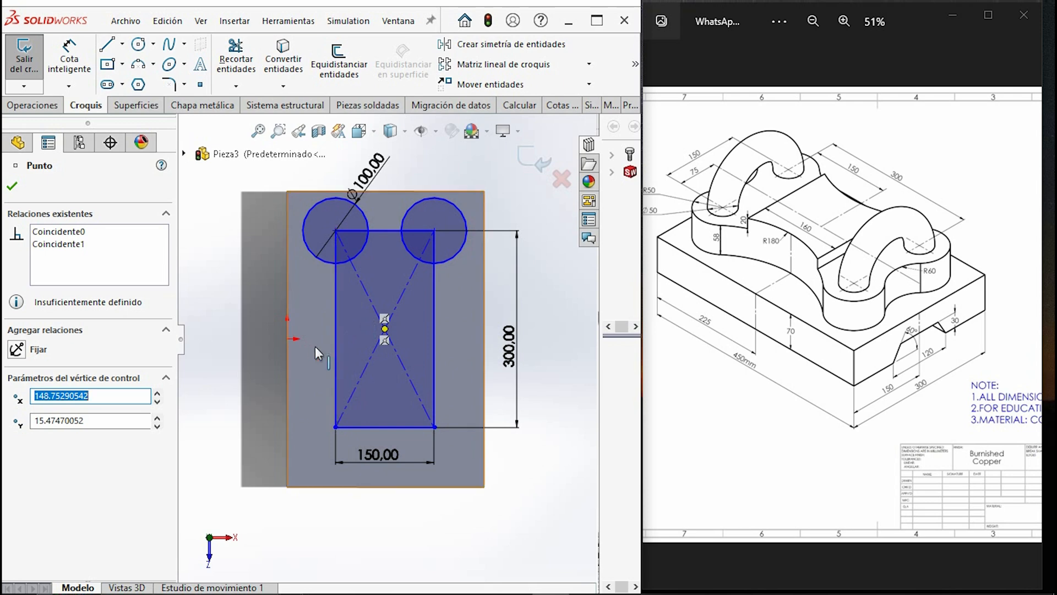
{"action": "left_click", "coordinate": [287, 338], "text": "ctrl"}
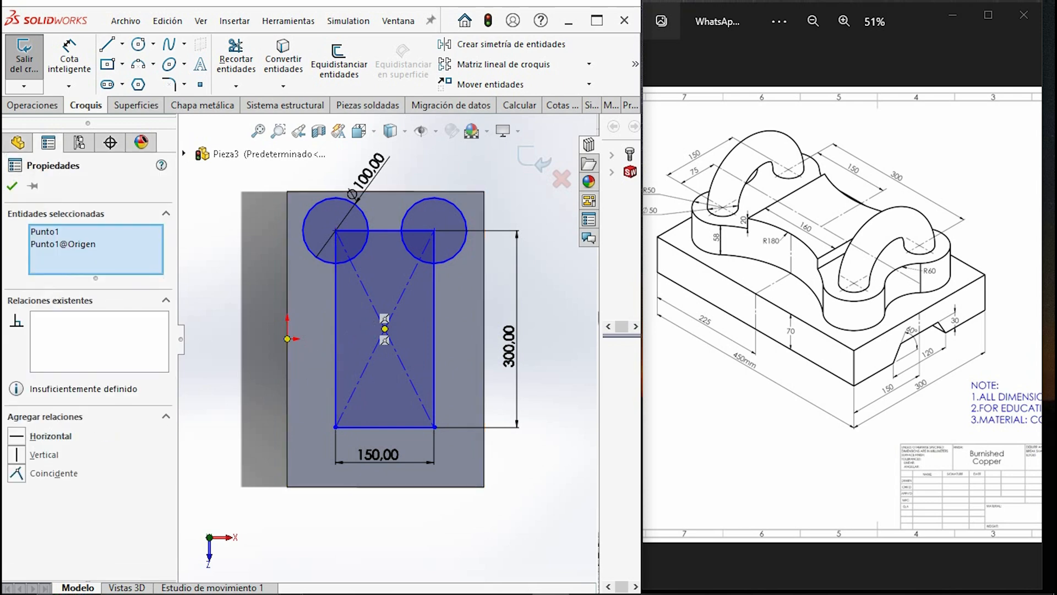
{"action": "left_click", "coordinate": [16, 438]}
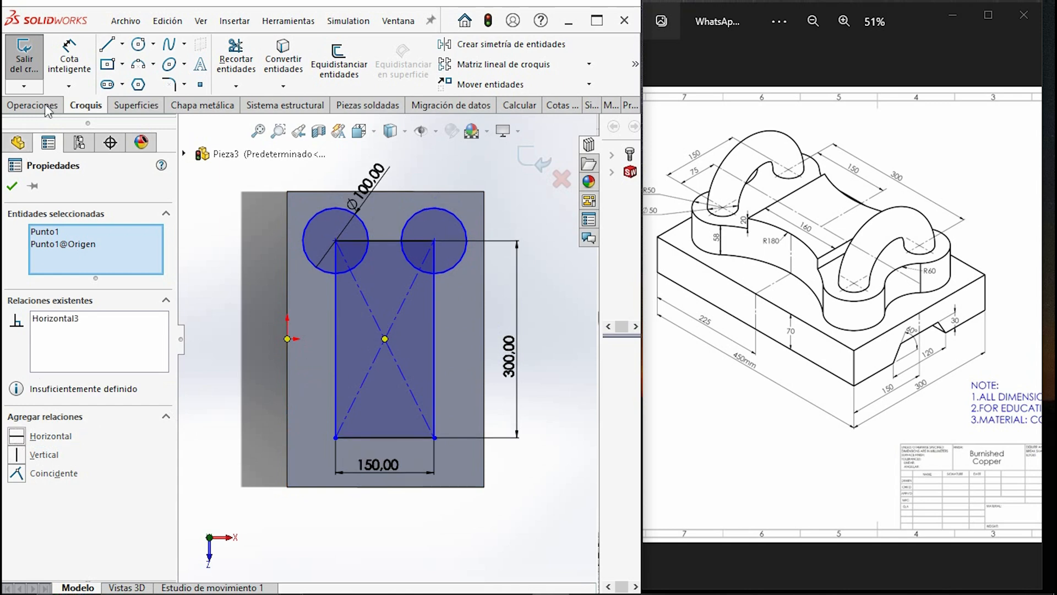
- Dimension the horizontal distance between the origin and the rectangle's center point as 150 mm
{"action": "left_click", "coordinate": [69, 57]}
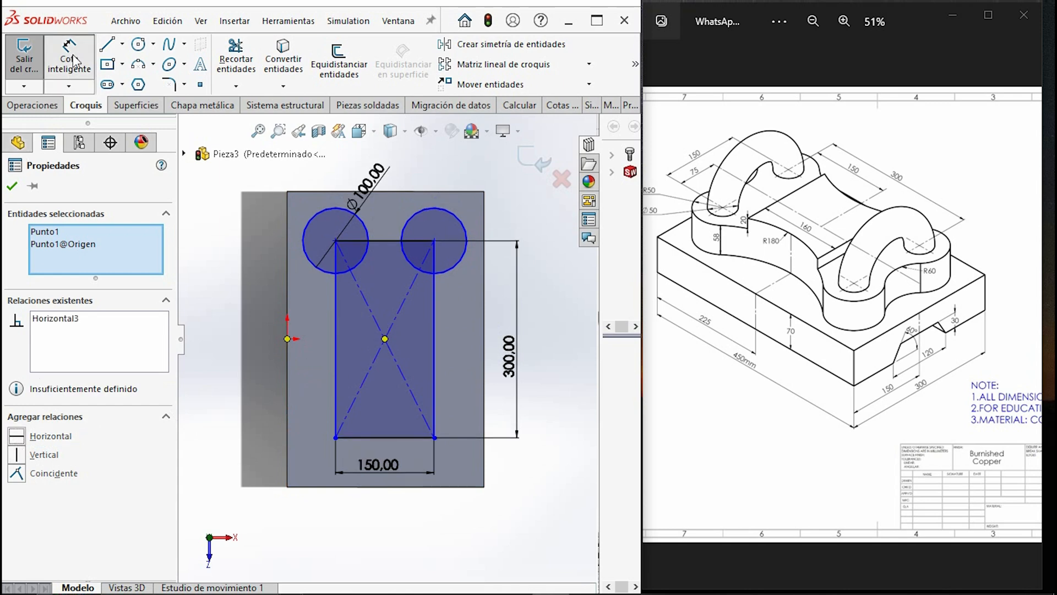
{"action": "left_click", "coordinate": [384, 339]}
{"action": "left_click", "coordinate": [288, 339]}
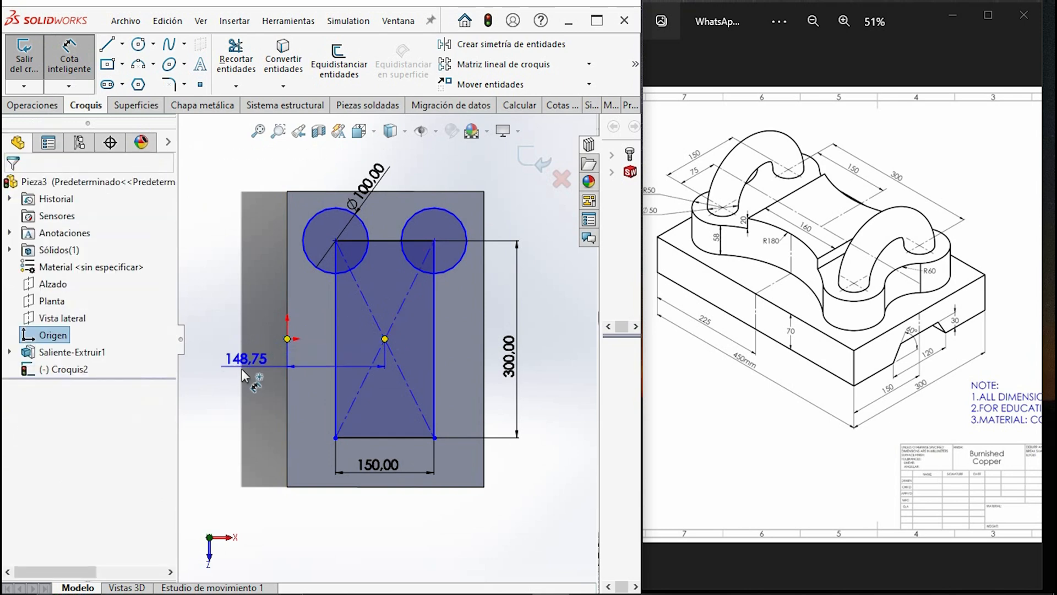
{"action": "left_click", "coordinate": [239, 372]}
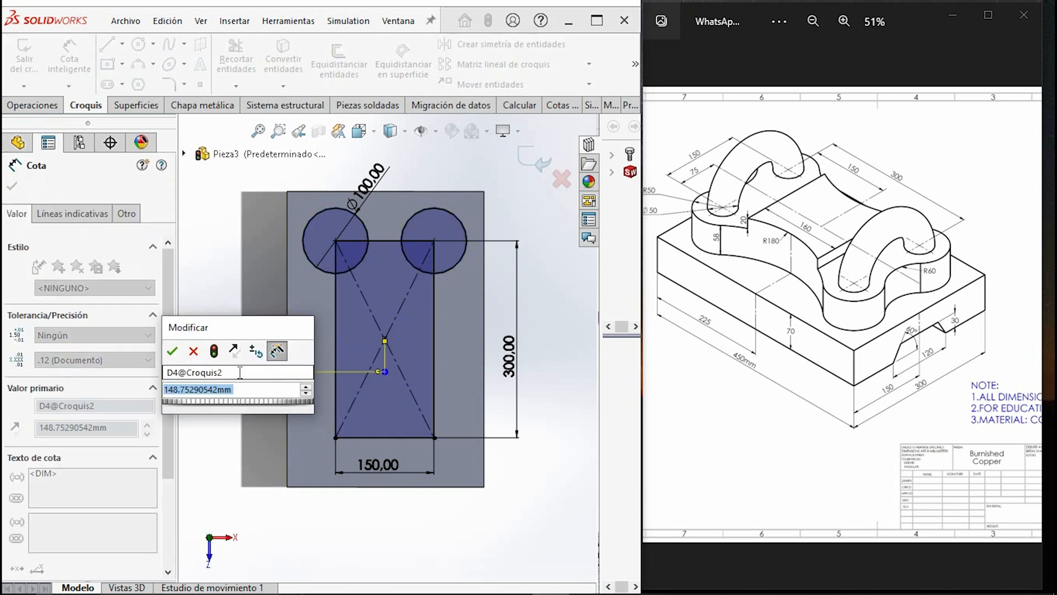
{"action": "type", "text": "150"}
{"action": "key", "text": "Return"}
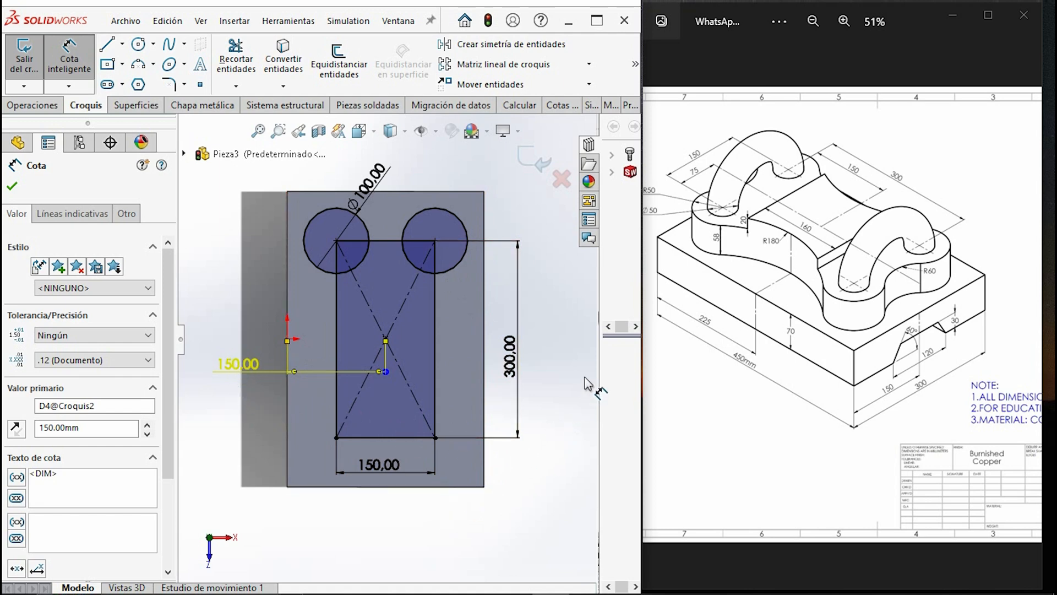
- Sketch a circle with a radius of about 47 mm above the block, clear of the two corner circles
{"action": "mouse_move", "coordinate": [799, 309]}
{"action": "left_mouse_down"}
{"action": "mouse_move", "coordinate": [844, 308]}
{"action": "mouse_move", "coordinate": [781, 309]}
{"action": "left_mouse_up"}
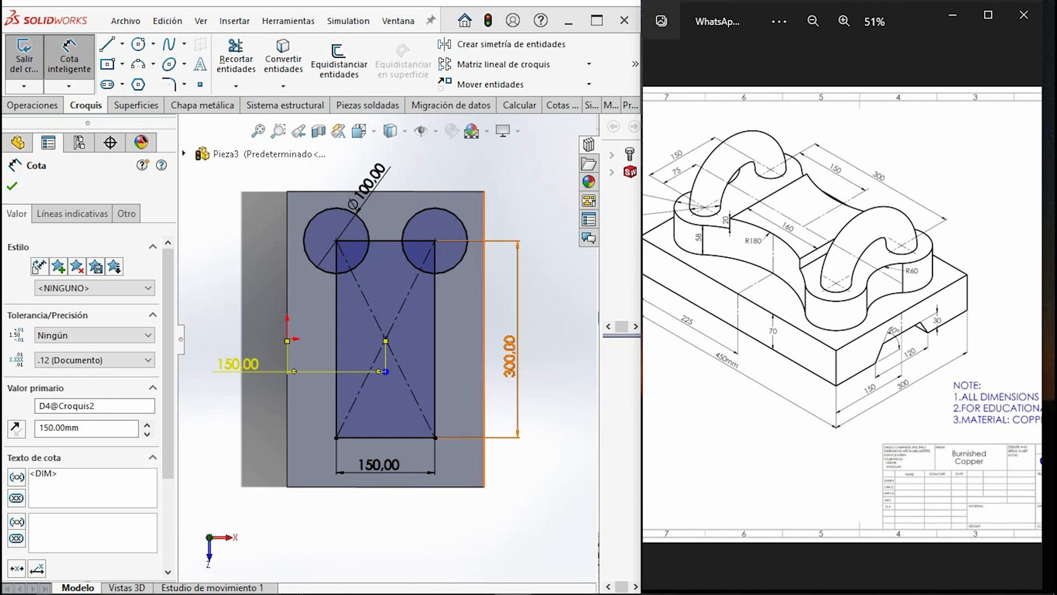
{"action": "left_click", "coordinate": [138, 44]}
{"action": "scroll", "coordinate": [435, 295], "scroll_direction": "up", "scroll_amount": 2}
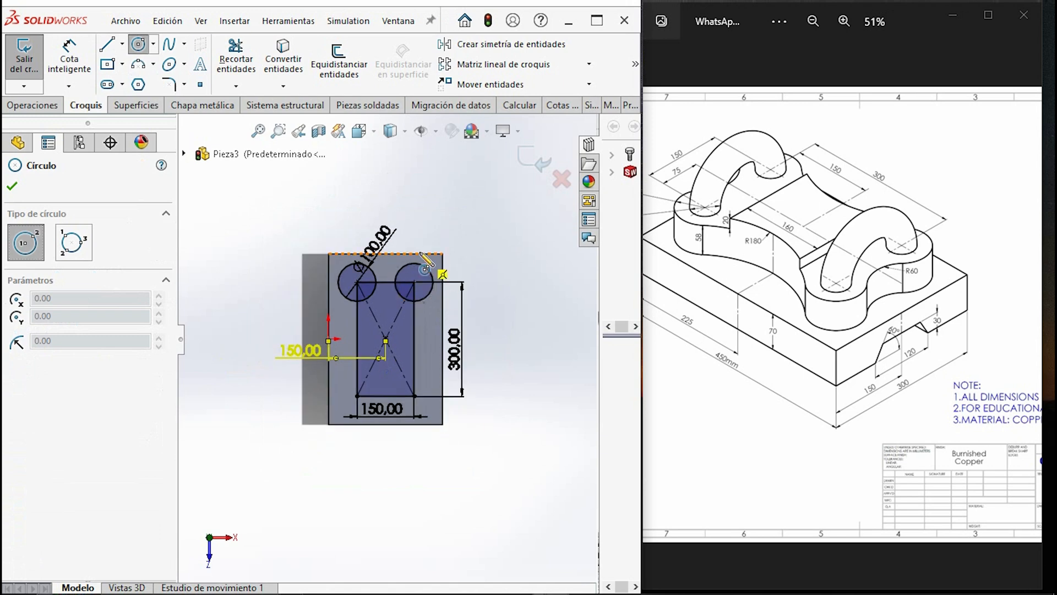
{"action": "left_click", "coordinate": [368, 196]}
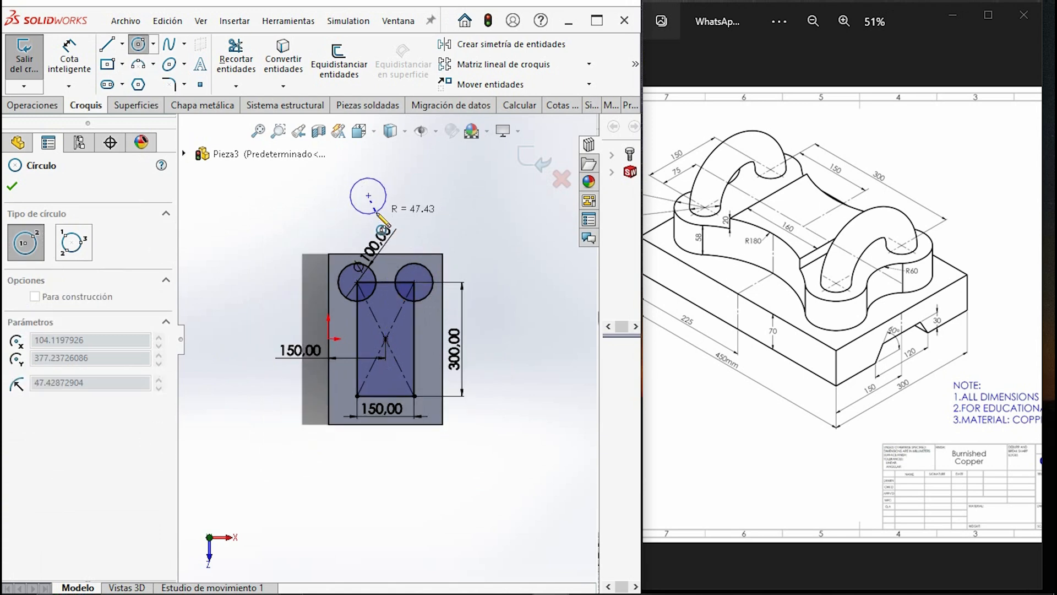
{"action": "left_click", "coordinate": [377, 213]}
- Dimension the diameter of the circle above the block as 60*2 (120 mm)
{"action": "left_click", "coordinate": [69, 65]}
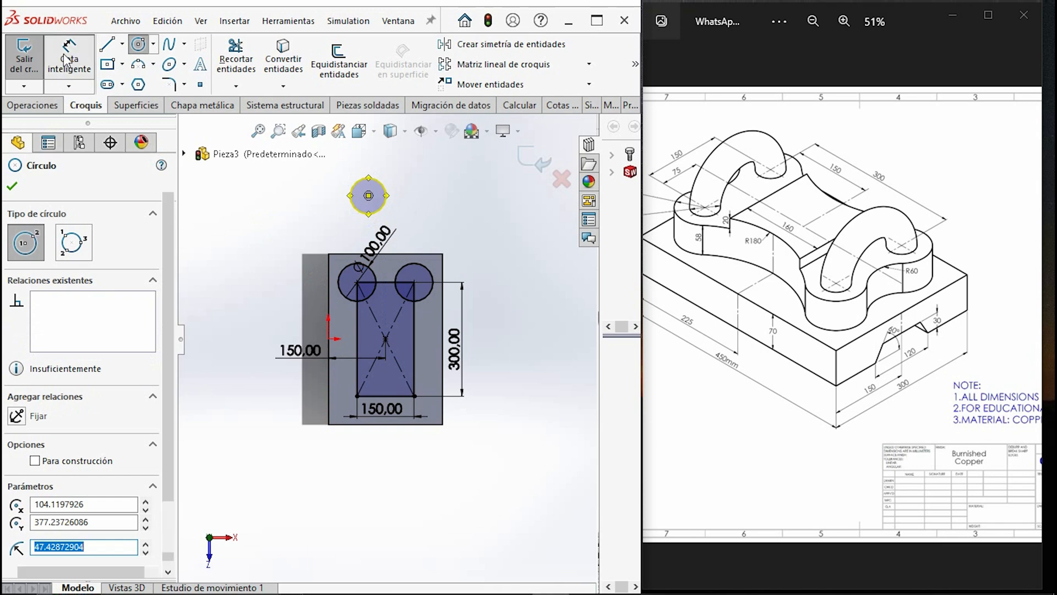
{"action": "left_click", "coordinate": [377, 184]}
{"action": "left_click", "coordinate": [436, 197]}
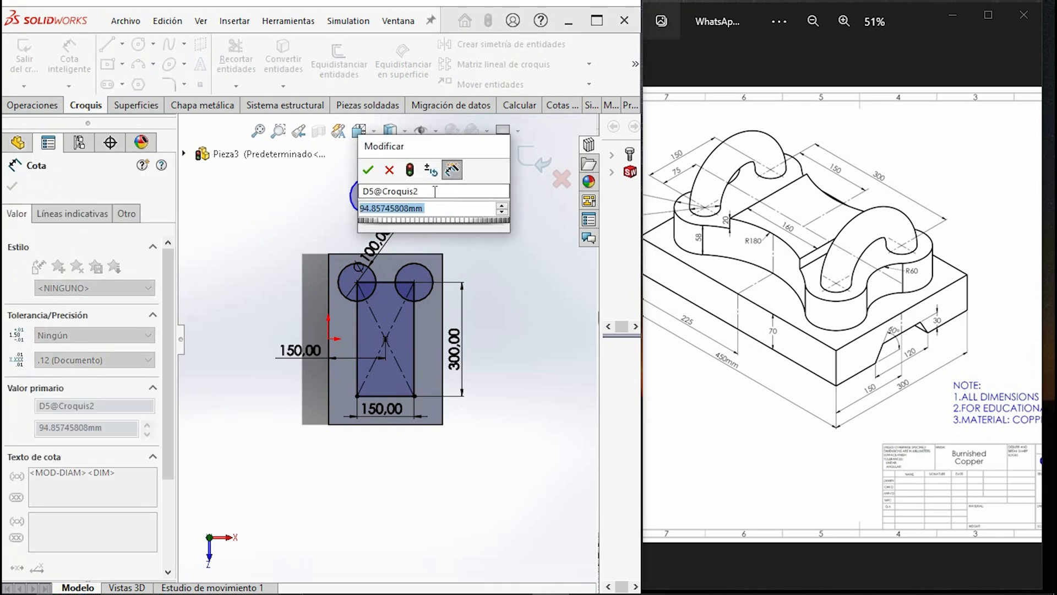
{"action": "type", "text": "60*2"}
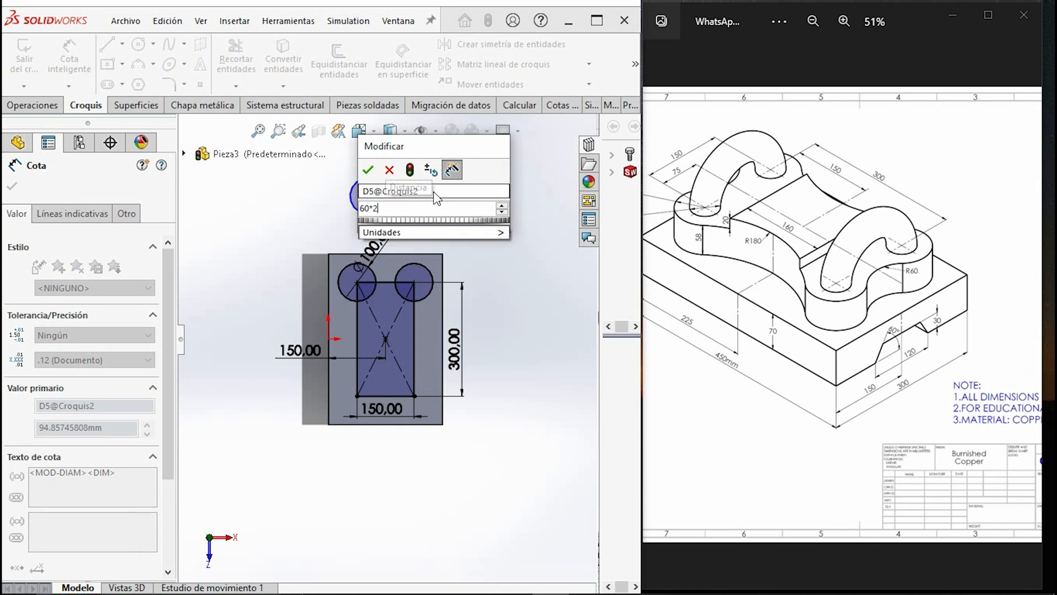
{"action": "key", "text": "Return"}
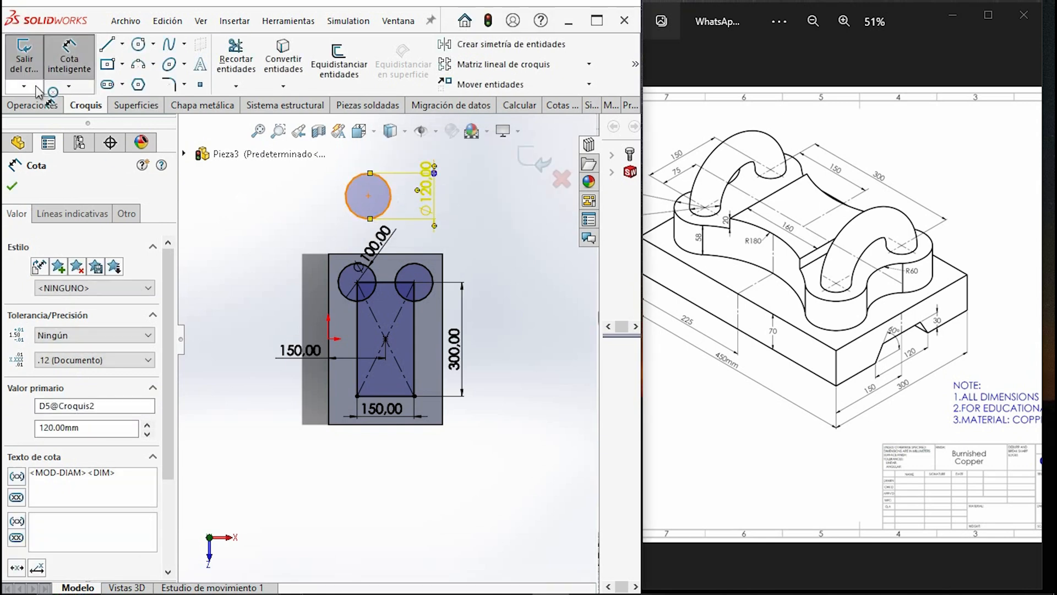
- Move the 100 mm diameter dimension to the left side of its corner circle and leave the dimension command
{"action": "scroll", "coordinate": [432, 316], "scroll_direction": "down", "scroll_amount": 2}
{"action": "left_click_drag", "start_coordinate": [354, 243], "coordinate": [269, 267]}
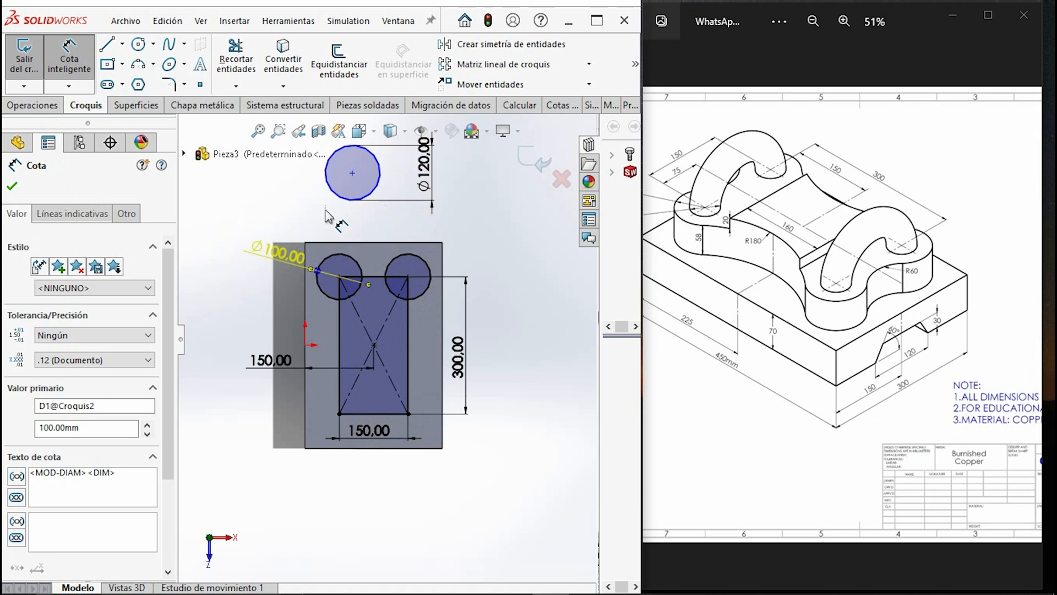
{"action": "key", "text": "Escape"}
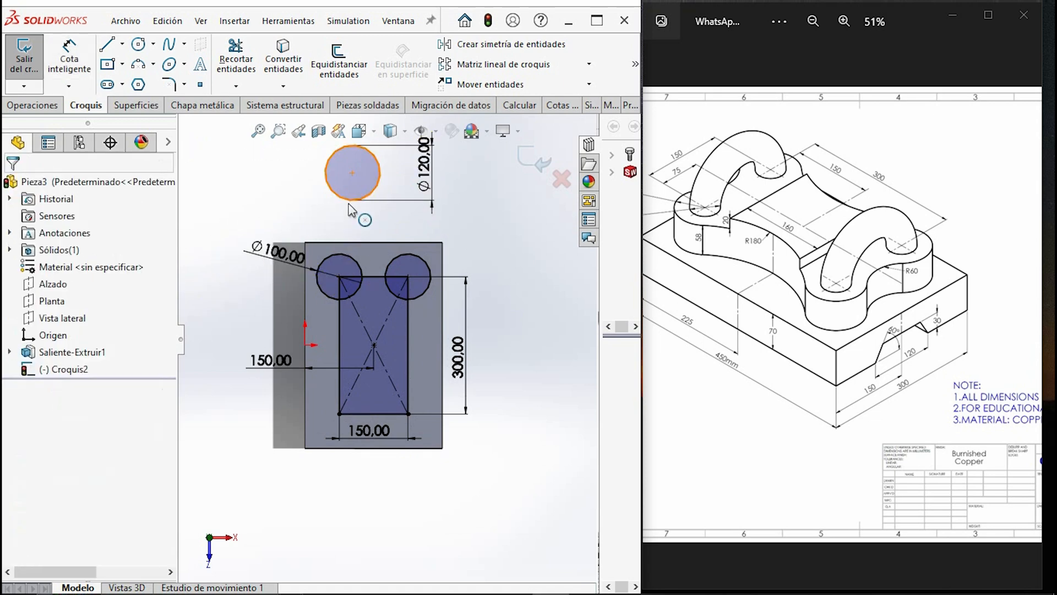
- Make the 120 mm circle tangent to both the upper-left and the upper-right corner circles
{"action": "left_click", "coordinate": [349, 203]}
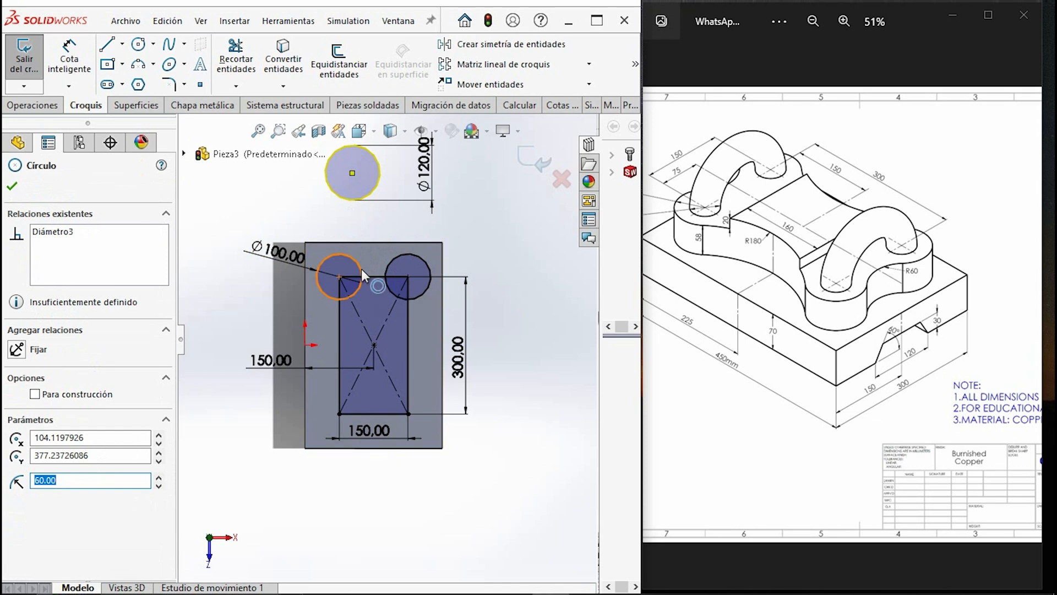
{"action": "left_click", "coordinate": [341, 274], "text": "ctrl"}
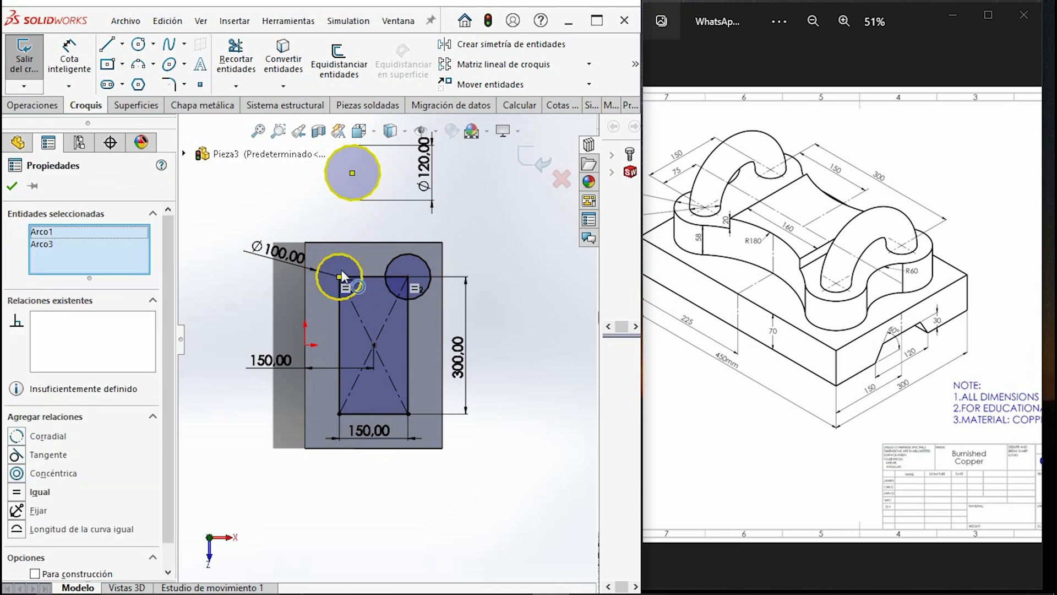
{"action": "left_click", "coordinate": [22, 461]}
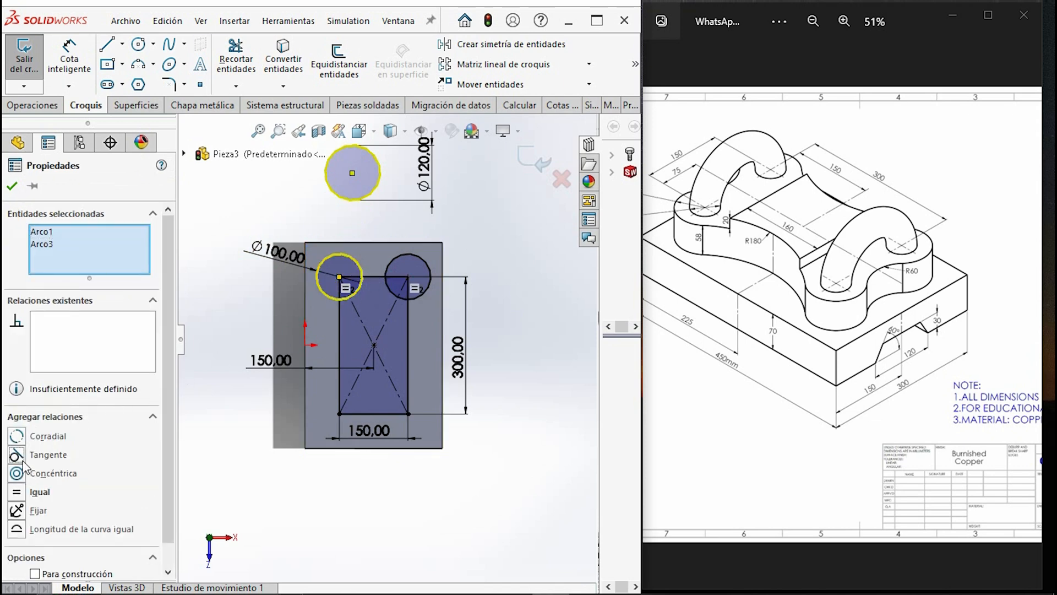
{"action": "left_click", "coordinate": [11, 186]}
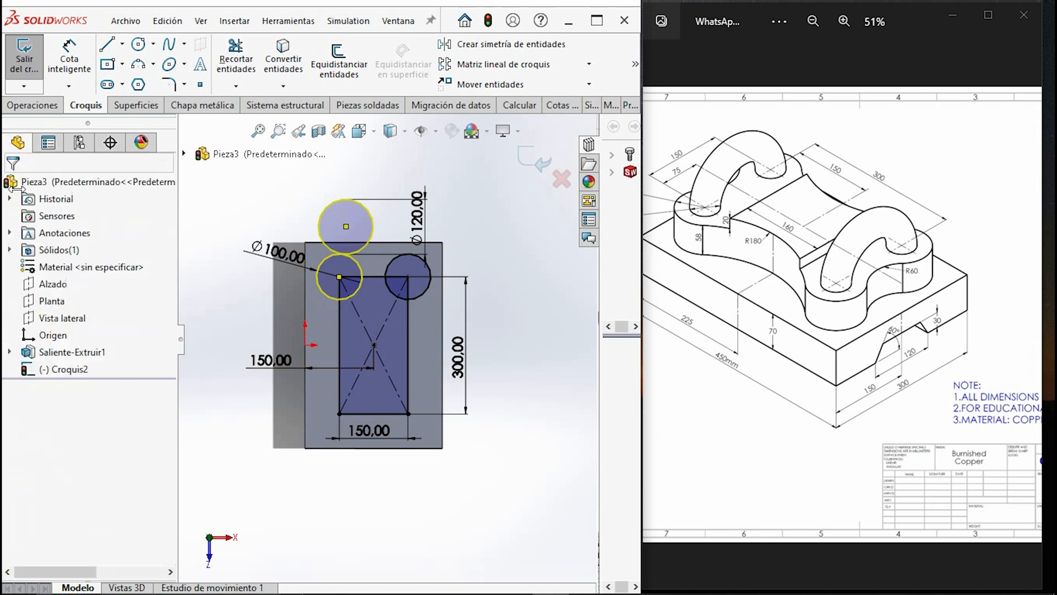
{"action": "left_click", "coordinate": [369, 236]}
{"action": "left_click", "coordinate": [388, 269], "text": "ctrl"}
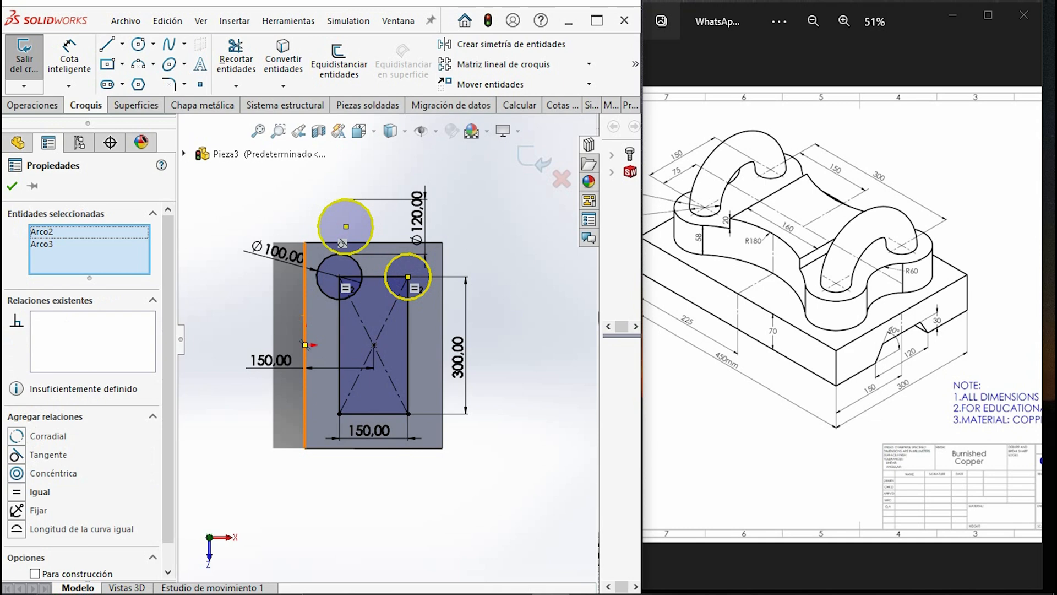
{"action": "left_click", "coordinate": [14, 454]}
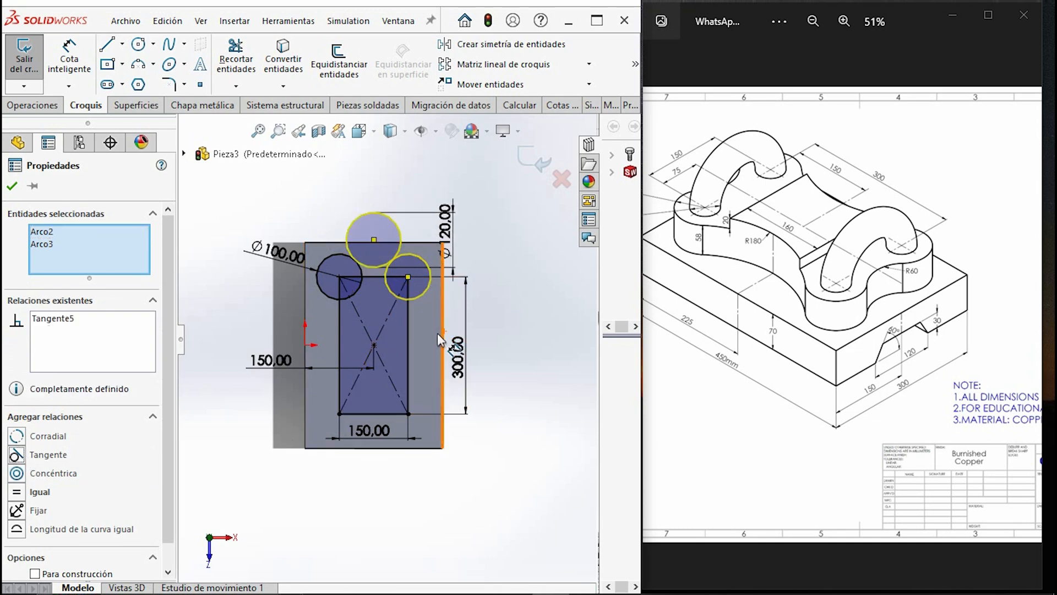
- Trim away the outer part of the 120 mm circle, leaving only the concave arc between the corner circles
{"action": "left_click", "coordinate": [236, 59]}
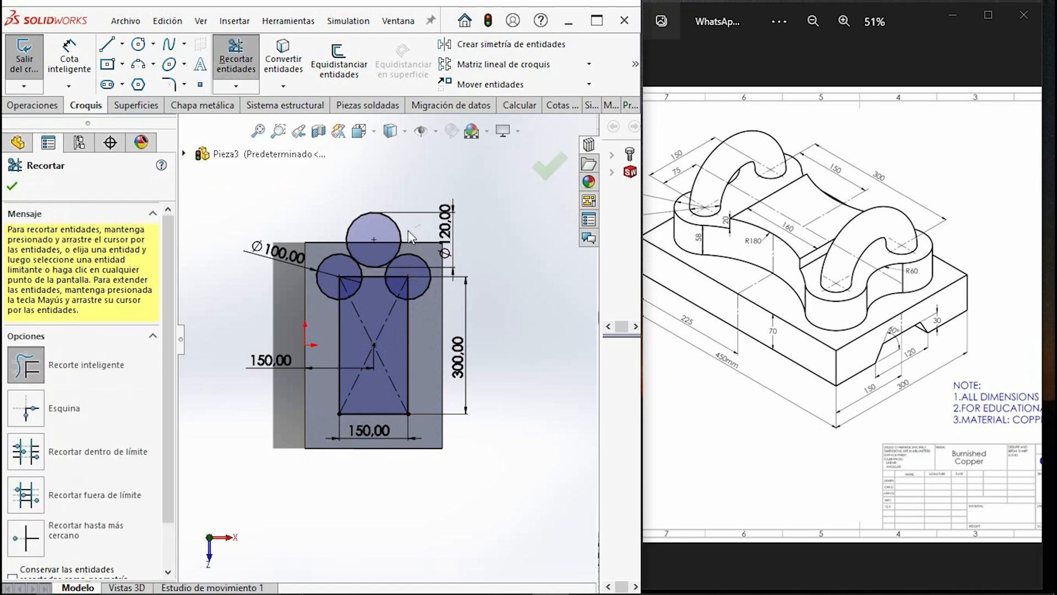
{"action": "left_click_drag", "start_coordinate": [421, 225], "coordinate": [340, 232]}
{"action": "scroll", "coordinate": [375, 380], "scroll_direction": "down", "scroll_amount": 2}
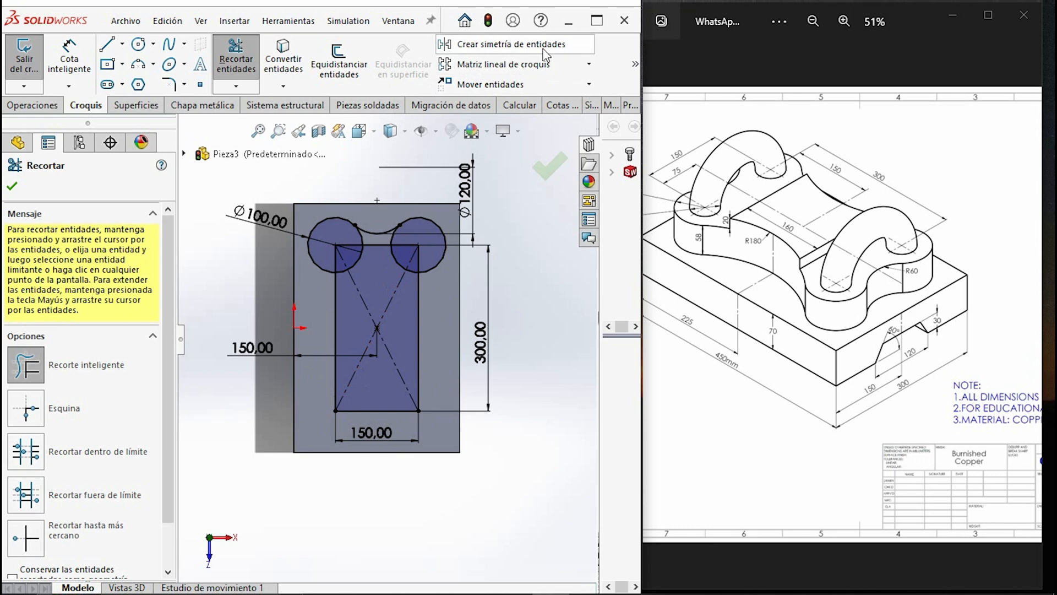
- Draw a horizontal line about 41 mm long from the rectangle's center point towards its right side
{"action": "left_click", "coordinate": [122, 45]}
{"action": "left_click", "coordinate": [140, 64]}
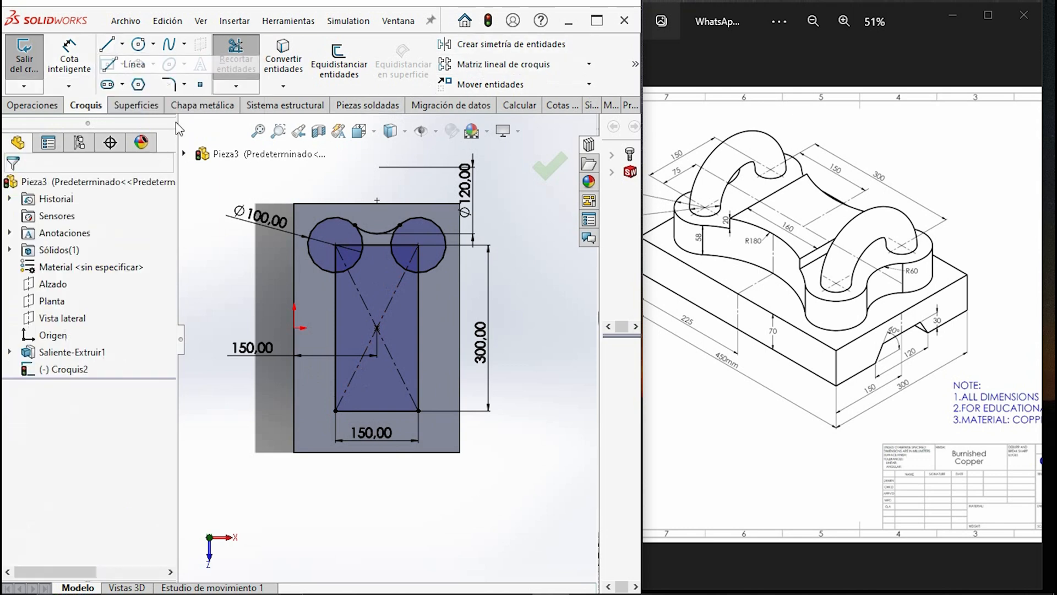
{"action": "left_click", "coordinate": [376, 327]}
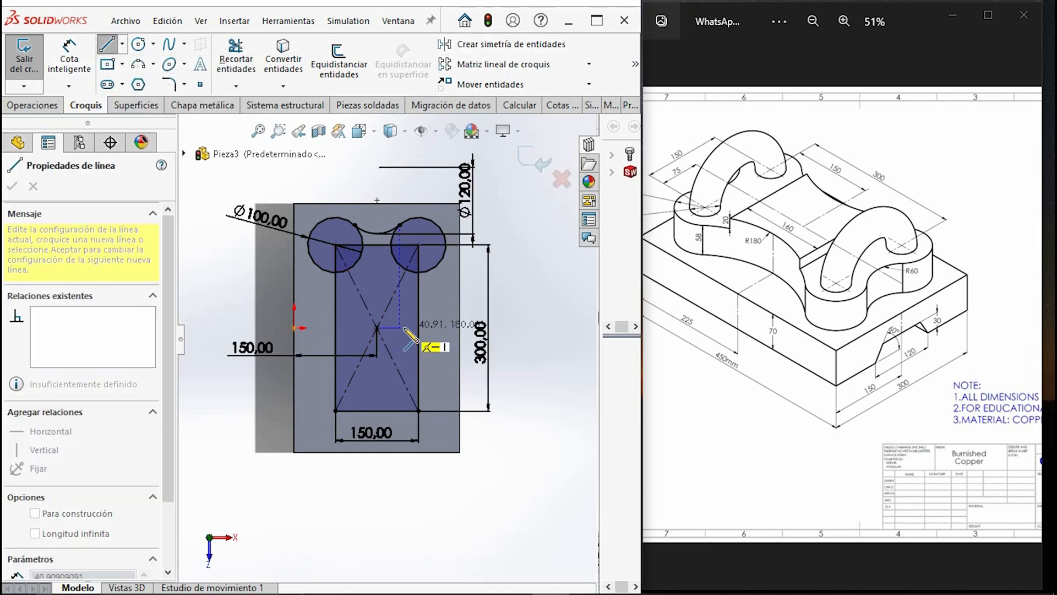
{"action": "left_click", "coordinate": [399, 327]}
{"action": "key", "text": "Escape"}
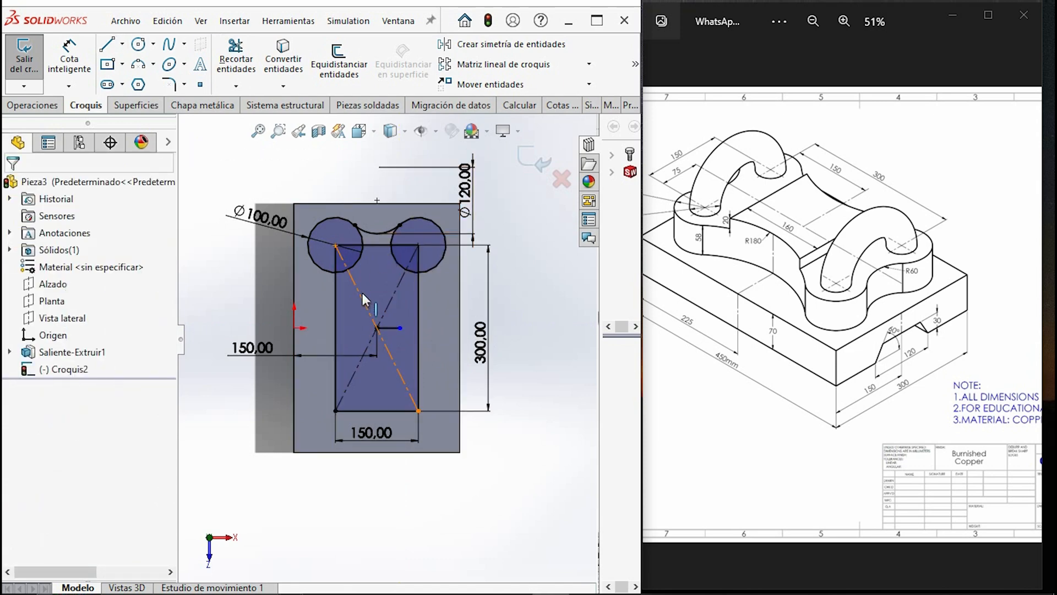
- Mirror the two corner circles and their connecting arc about the short horizontal center line, keeping the originals
{"action": "left_click", "coordinate": [499, 44]}
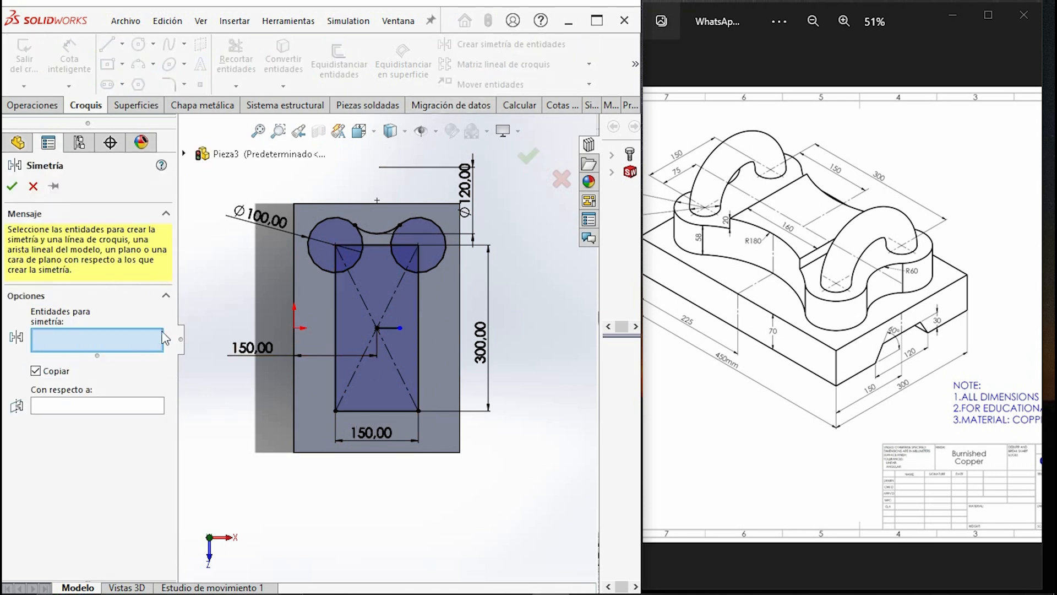
{"action": "left_click", "coordinate": [339, 232]}
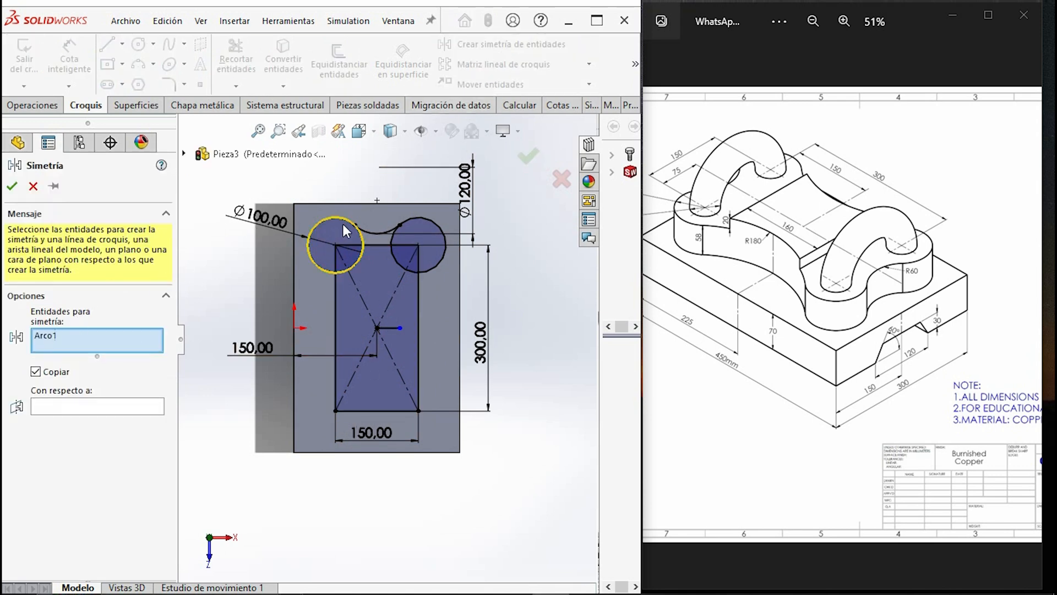
{"action": "left_click", "coordinate": [402, 240]}
{"action": "left_click", "coordinate": [377, 232]}
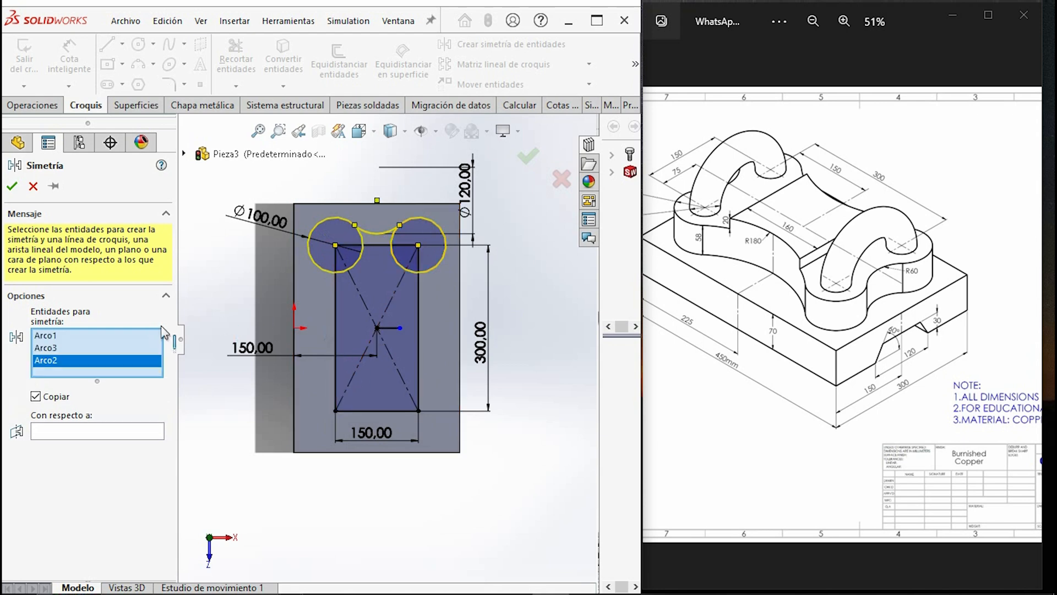
{"action": "left_click", "coordinate": [80, 434]}
{"action": "left_click", "coordinate": [390, 329]}
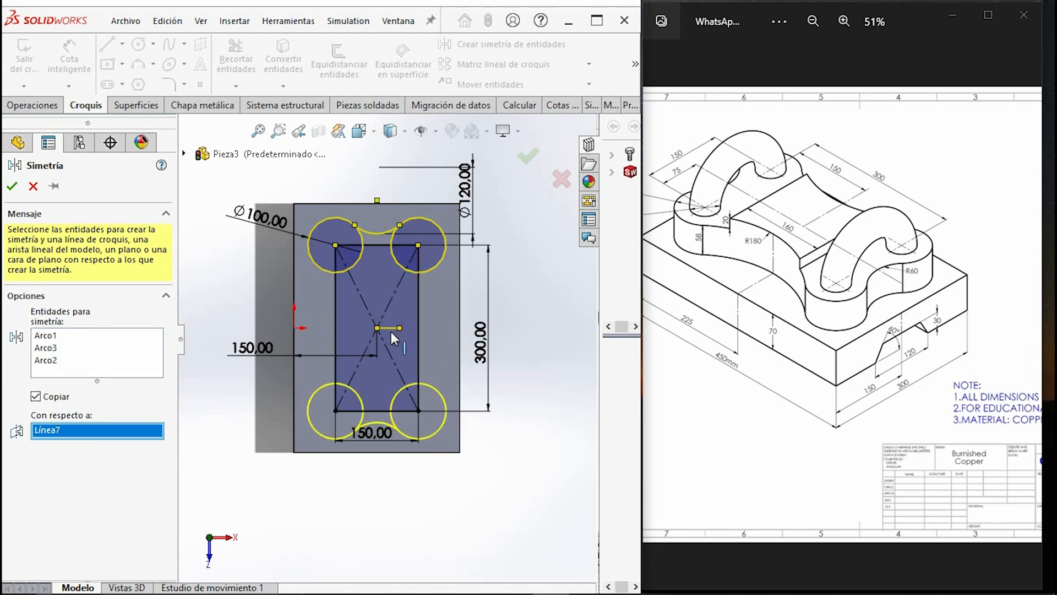
{"action": "left_click", "coordinate": [13, 188]}
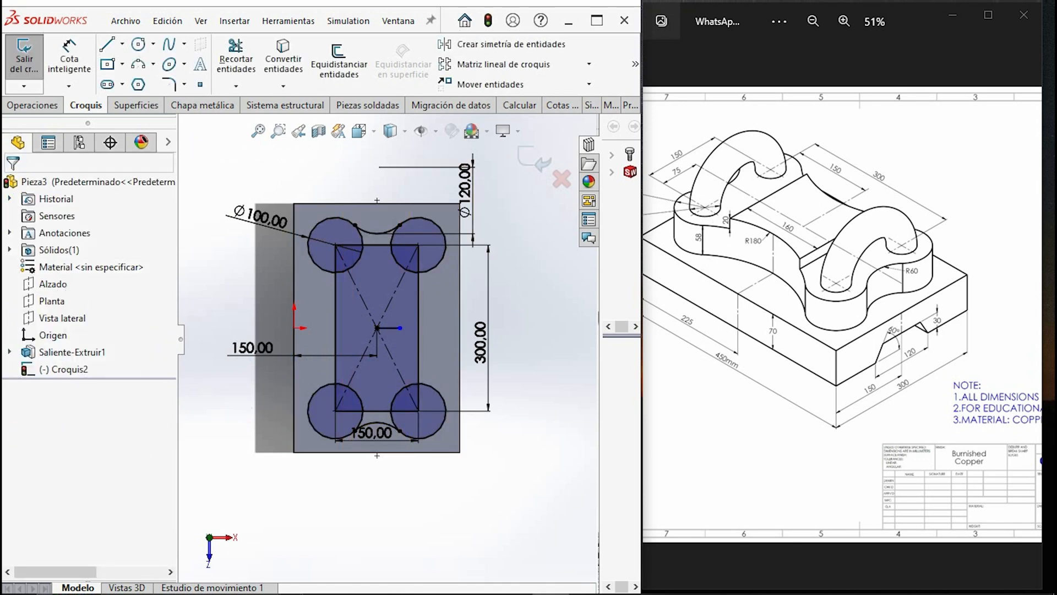
- Sketch a circle with a radius of about 118 mm beyond the left side of the block
{"action": "left_click", "coordinate": [138, 44]}
{"action": "scroll", "coordinate": [236, 350], "scroll_direction": "up", "scroll_amount": 3}
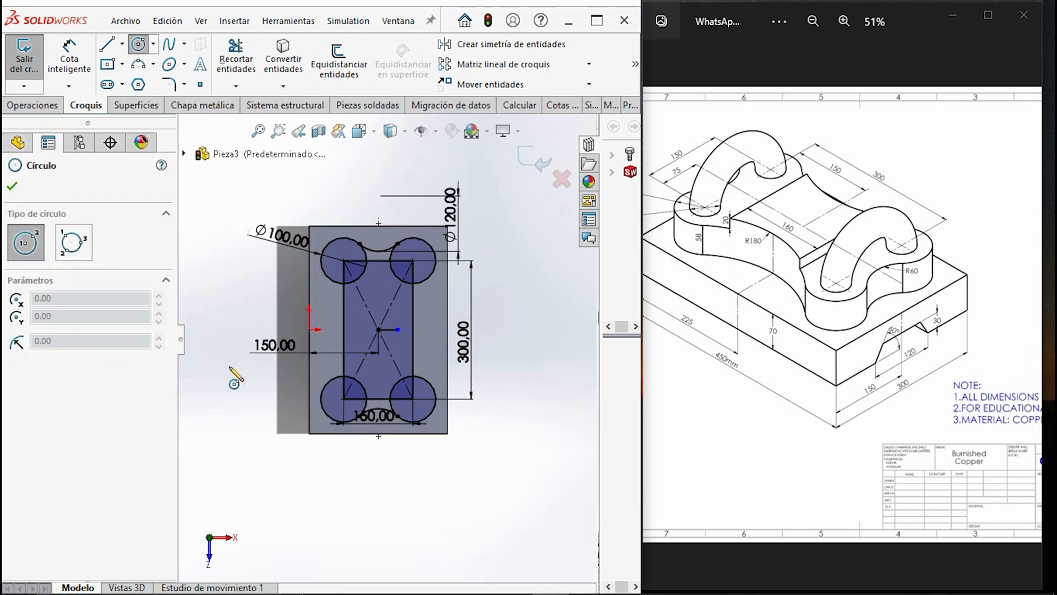
{"action": "left_click", "coordinate": [255, 369]}
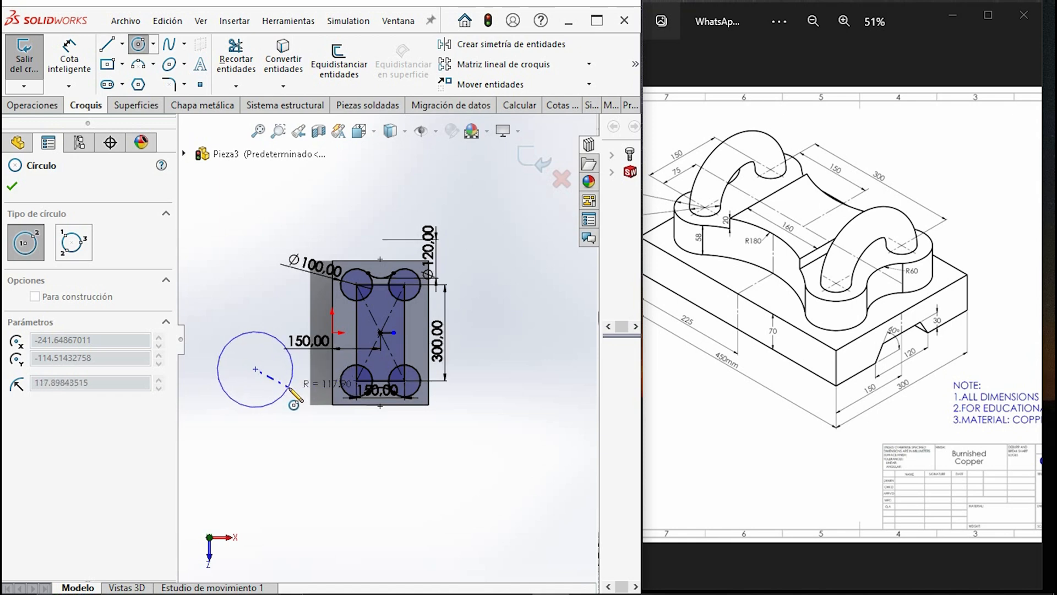
{"action": "left_click", "coordinate": [287, 387]}
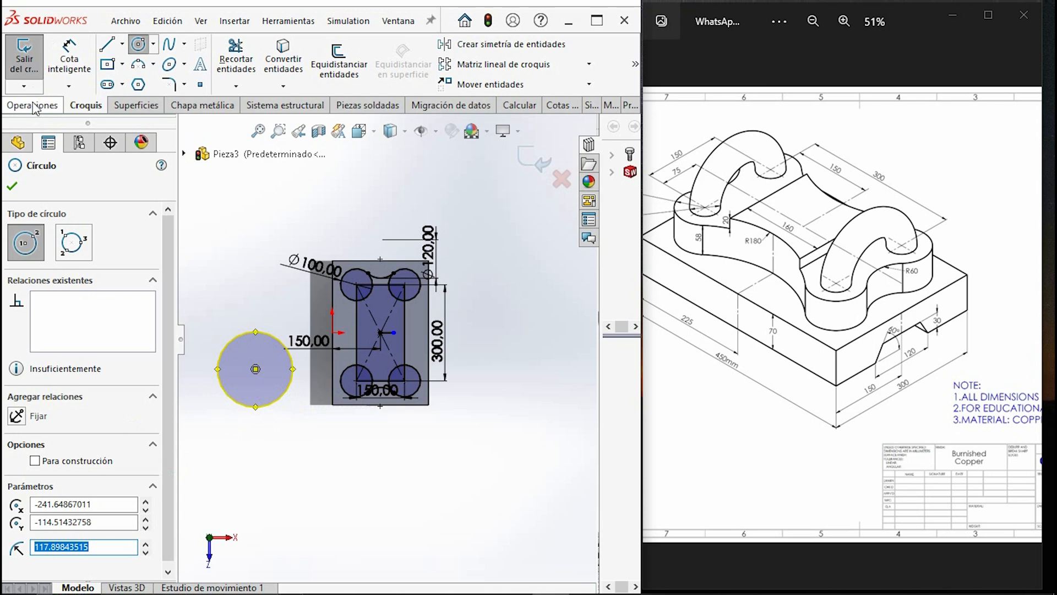
- Dimension the diameter of the circle left of the block as 180*2 (360 mm)
{"action": "left_click", "coordinate": [69, 58]}
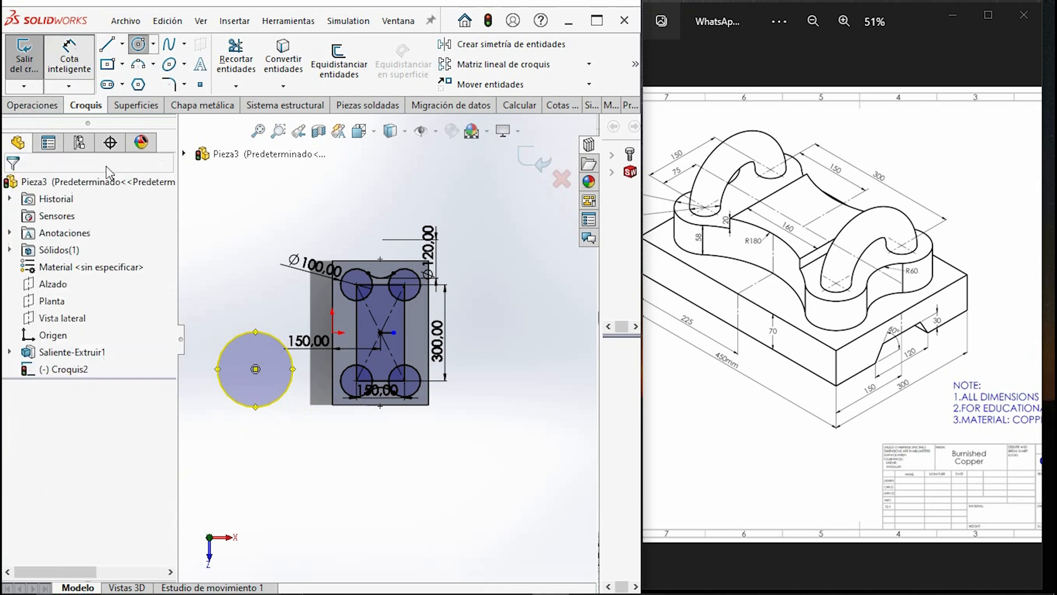
{"action": "left_click", "coordinate": [235, 339]}
{"action": "left_click", "coordinate": [231, 283]}
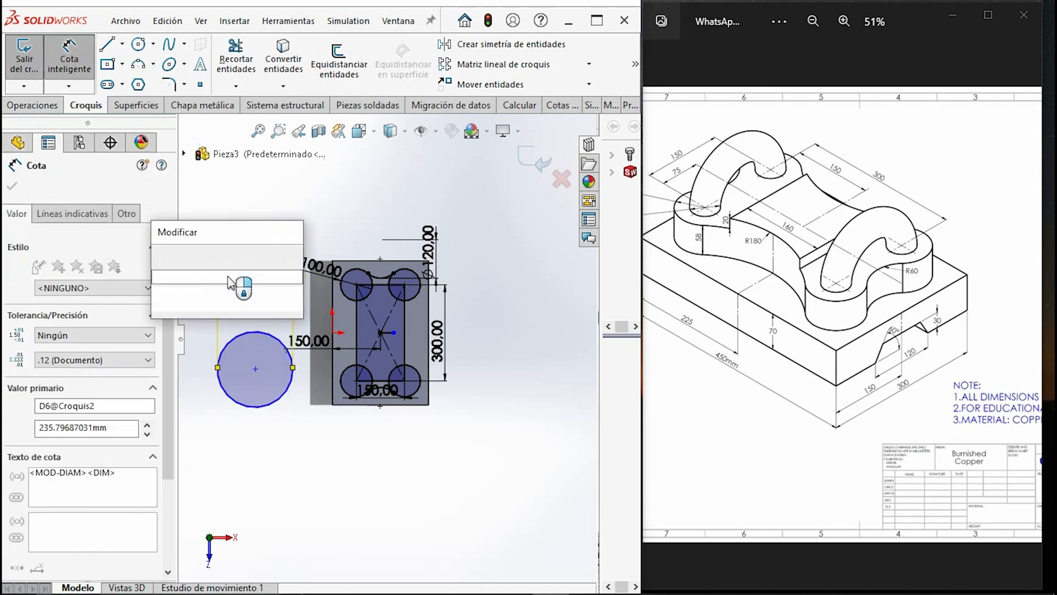
{"action": "type", "text": "180*2"}
{"action": "key", "text": "Return"}
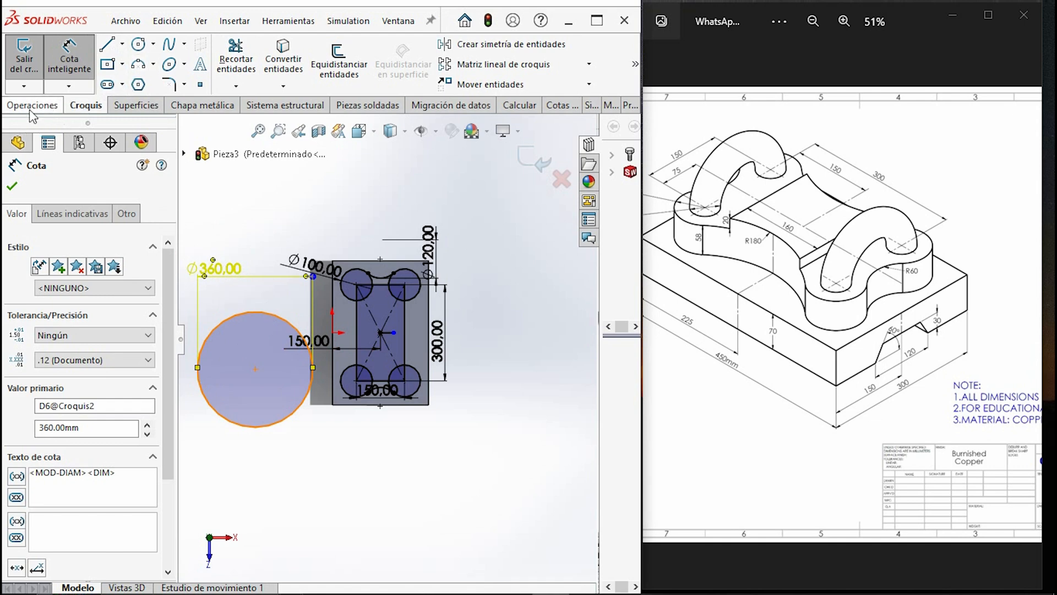
- Make the 360 mm circle tangent to the lower-left and upper-left corner circles
{"action": "key", "text": "Escape"}
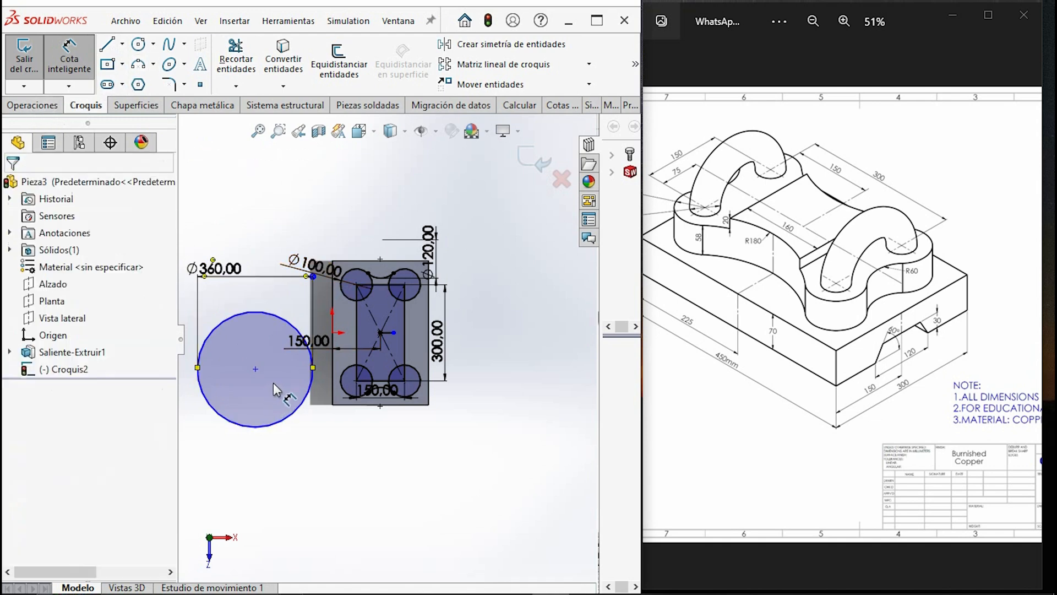
{"action": "left_click", "coordinate": [297, 420]}
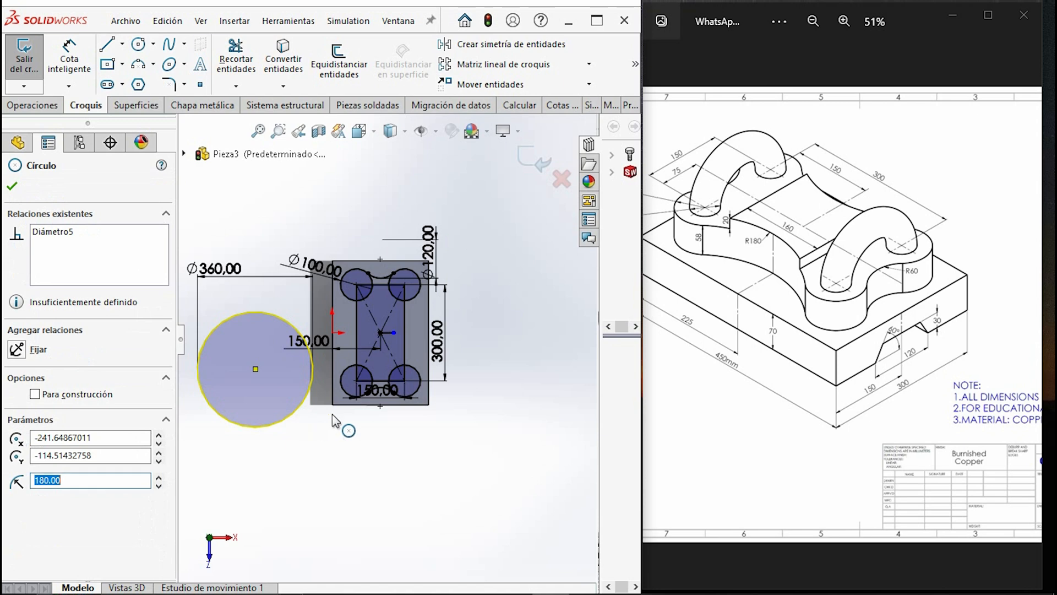
{"action": "left_click", "coordinate": [340, 391]}
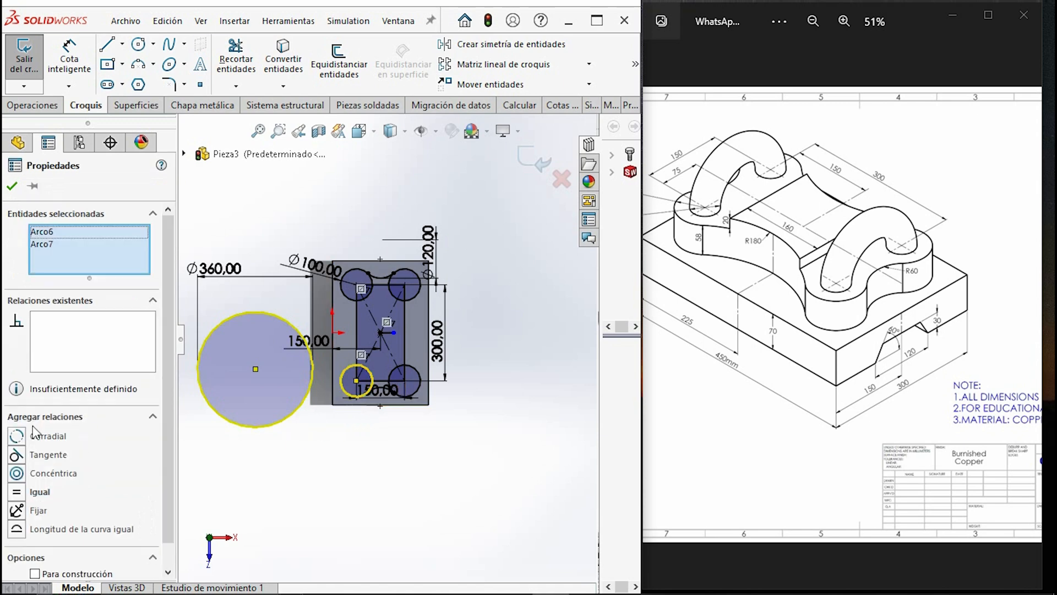
{"action": "left_click", "coordinate": [17, 455]}
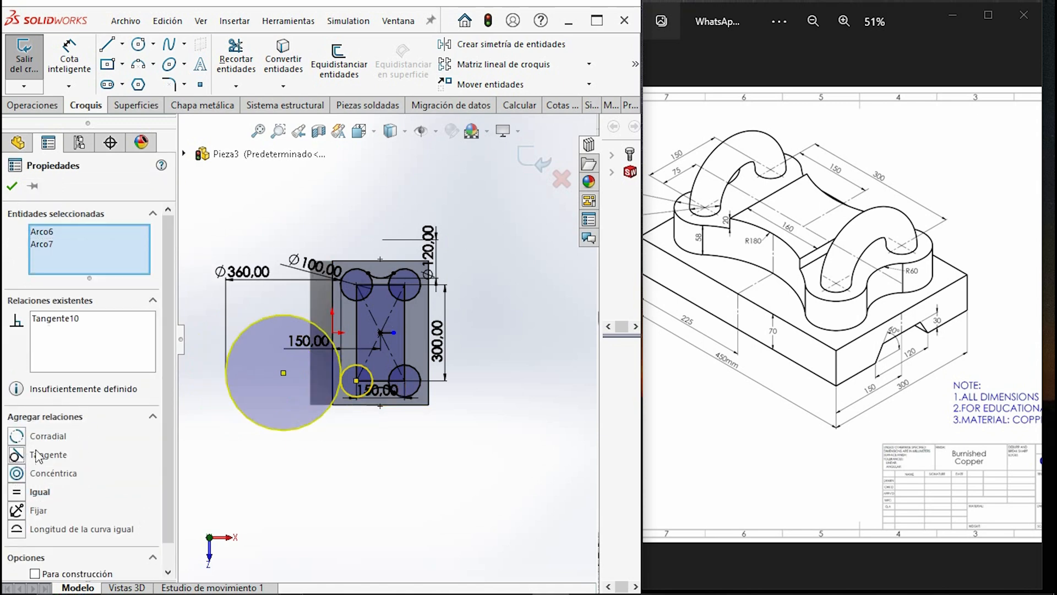
{"action": "left_click", "coordinate": [12, 185]}
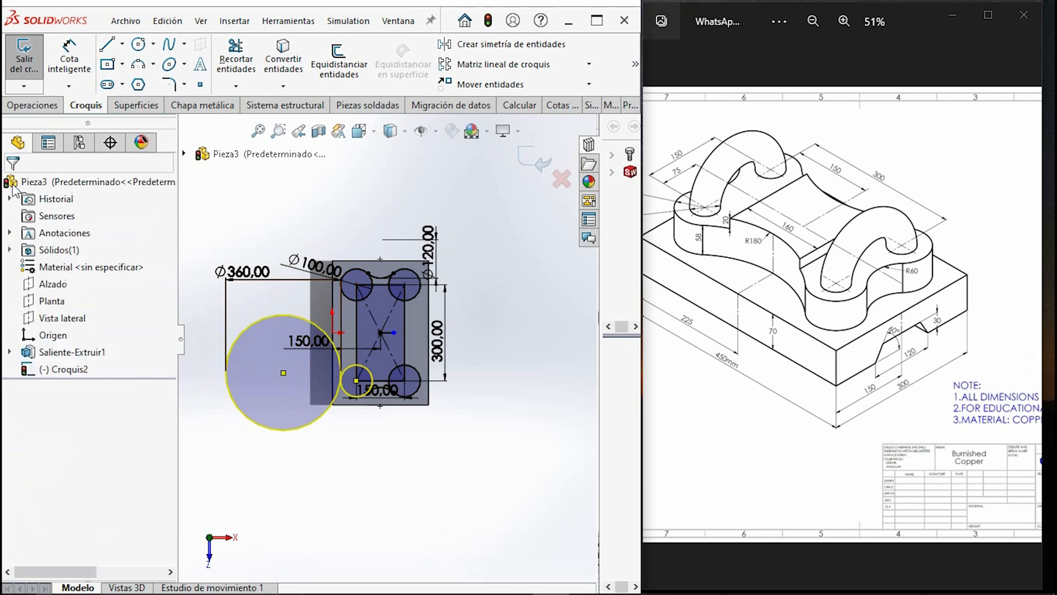
{"action": "left_click", "coordinate": [345, 297]}
{"action": "left_click", "coordinate": [292, 316], "text": "ctrl"}
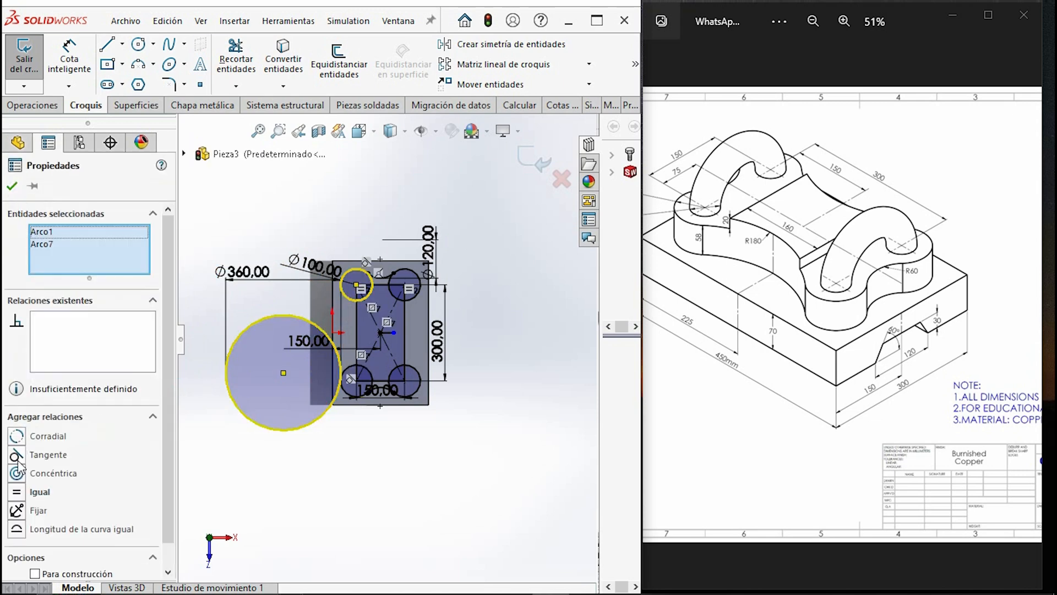
{"action": "left_click", "coordinate": [17, 457]}
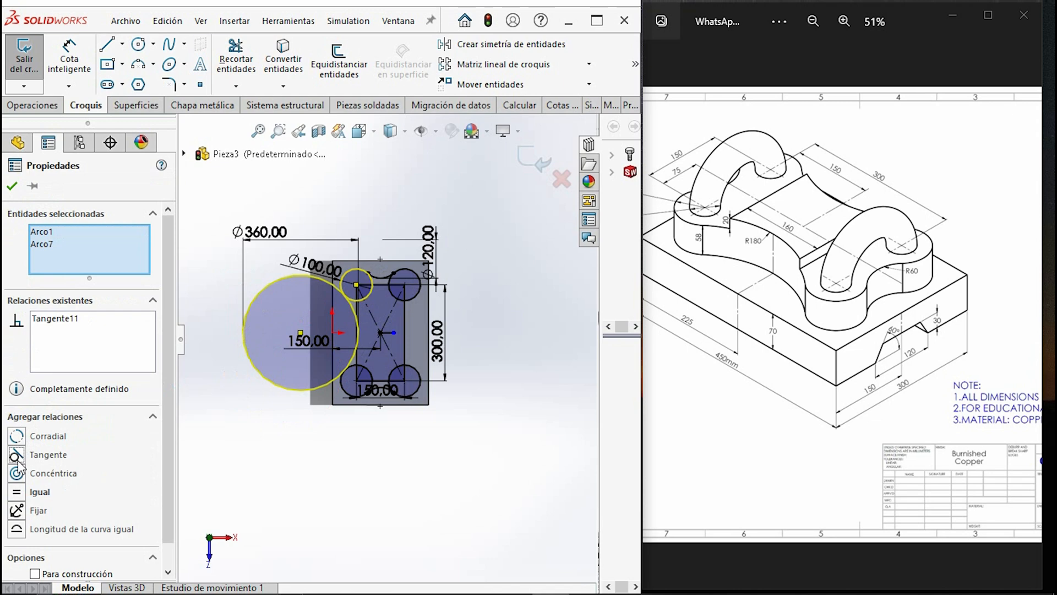
{"action": "left_click", "coordinate": [11, 186]}
- Trim away the rectangle's inner lines, its diagonals, the short horizontal center line and the inward-facing arcs of the corner circles
{"action": "scroll", "coordinate": [412, 336], "scroll_direction": "down", "scroll_amount": 2}
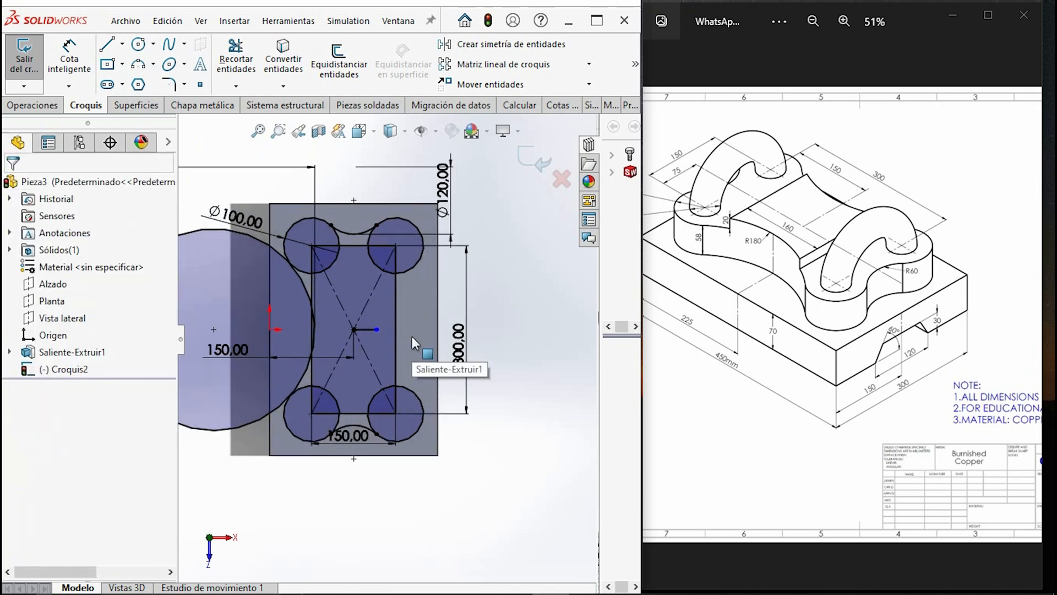
{"action": "scroll", "coordinate": [365, 309], "scroll_direction": "up", "scroll_amount": 2}
{"action": "scroll", "coordinate": [365, 309], "scroll_direction": "down", "scroll_amount": 3}
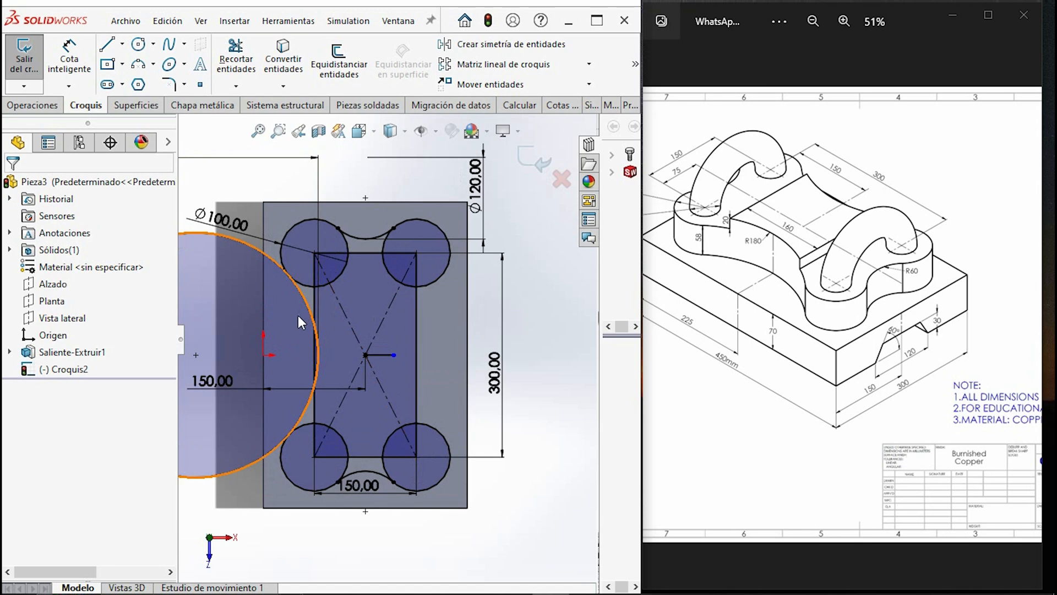
{"action": "left_click", "coordinate": [237, 58]}
{"action": "mouse_move", "coordinate": [411, 240]}
{"action": "left_mouse_down"}
{"action": "mouse_move", "coordinate": [318, 264]}
{"action": "mouse_move", "coordinate": [409, 366]}
{"action": "left_mouse_up"}
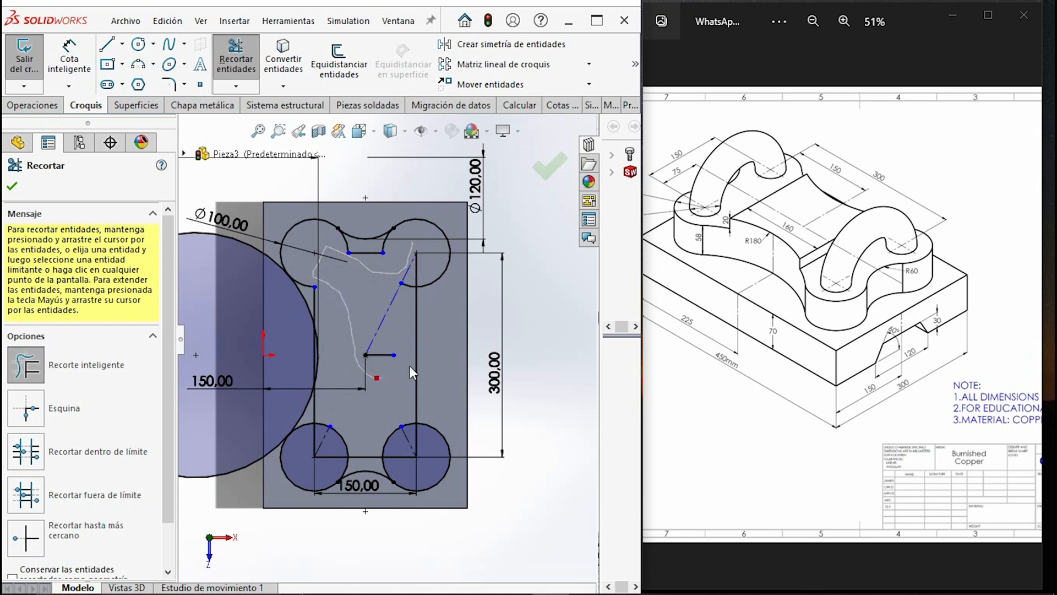
{"action": "left_click_drag", "start_coordinate": [381, 311], "coordinate": [369, 328]}
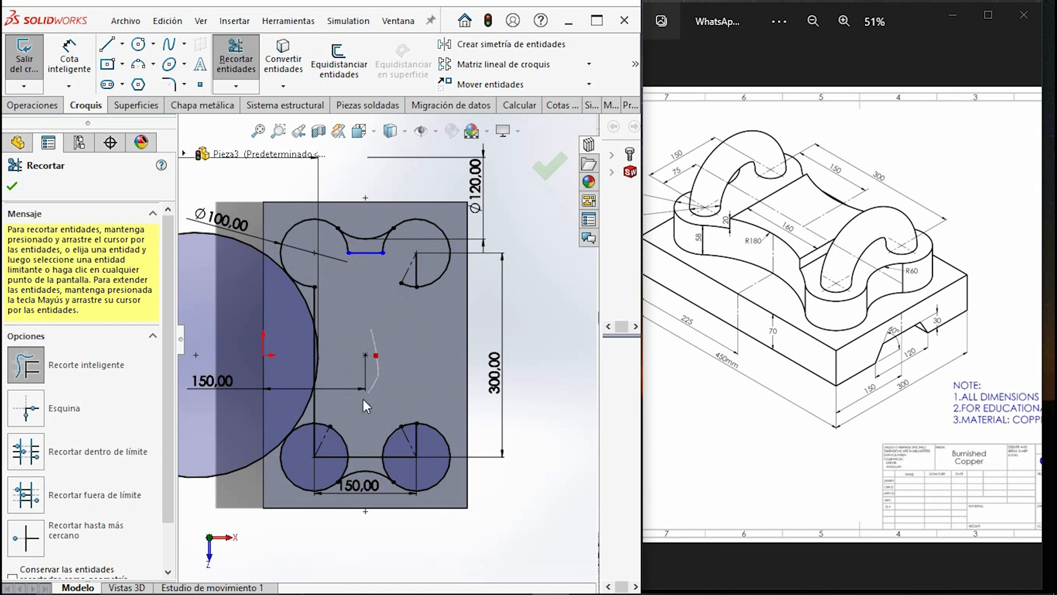
{"action": "left_click_drag", "start_coordinate": [371, 386], "coordinate": [315, 439]}
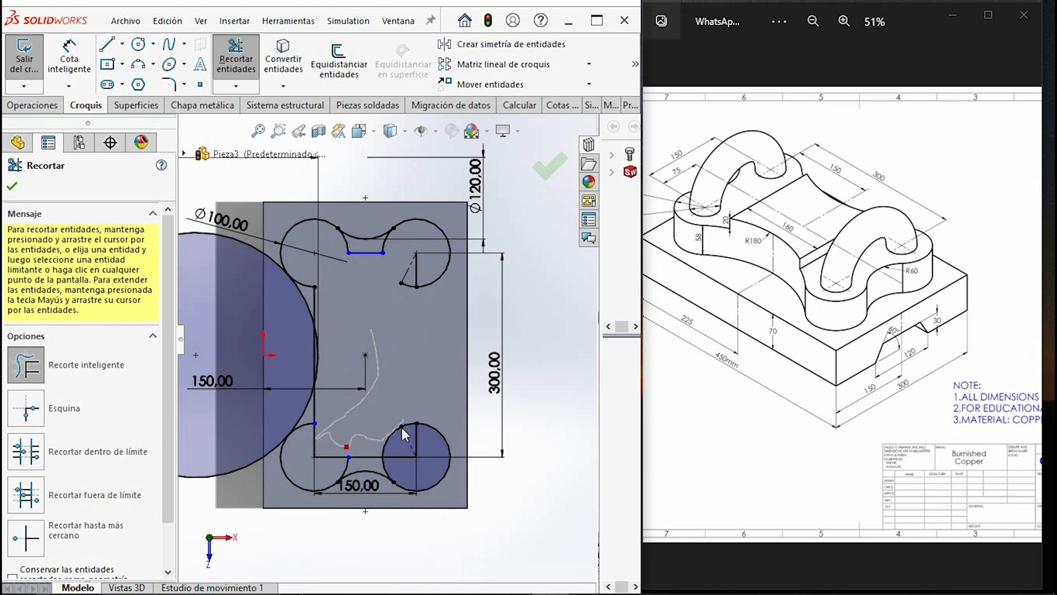
{"action": "left_click_drag", "start_coordinate": [403, 418], "coordinate": [361, 451]}
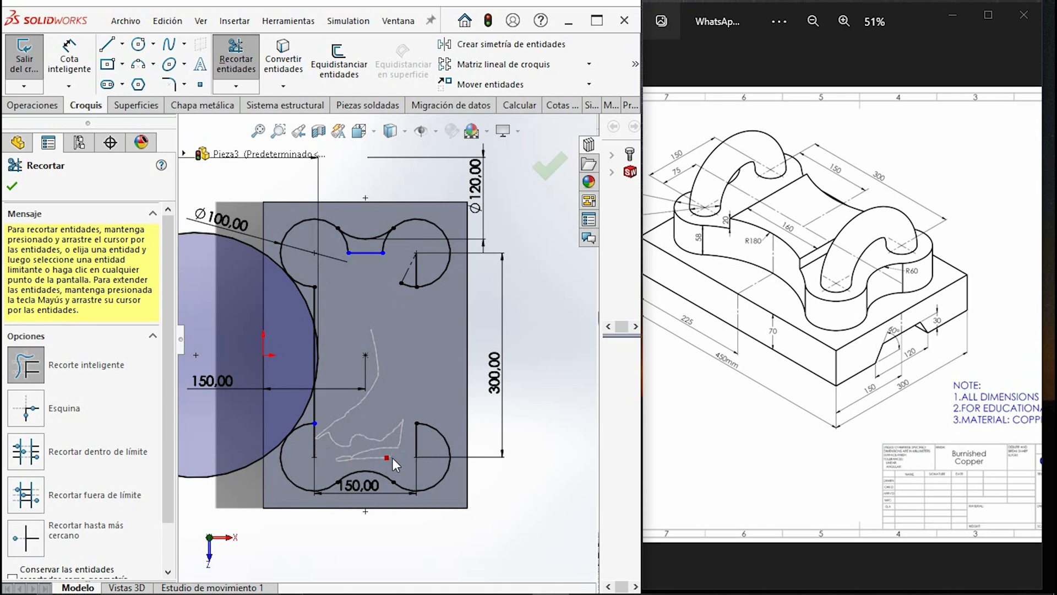
{"action": "left_click_drag", "start_coordinate": [322, 437], "coordinate": [307, 450]}
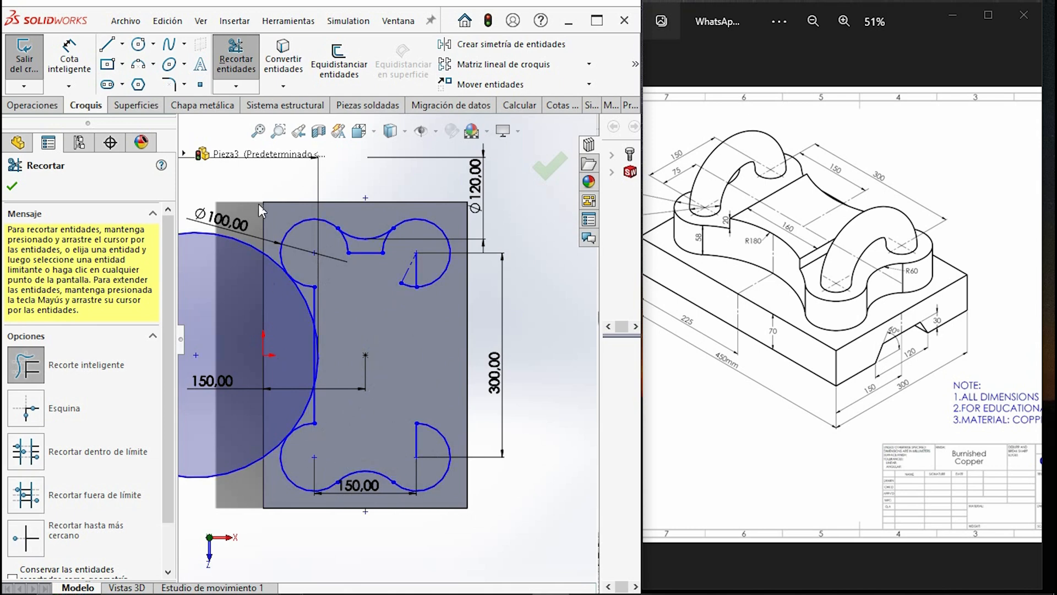
- Trim the 360 mm circle down to the concave arc between the two left corner circles
{"action": "left_click_drag", "start_coordinate": [267, 203], "coordinate": [249, 342]}
{"action": "left_click_drag", "start_coordinate": [231, 431], "coordinate": [231, 432]}
{"action": "scroll", "coordinate": [293, 293], "scroll_direction": "down", "scroll_amount": 3}
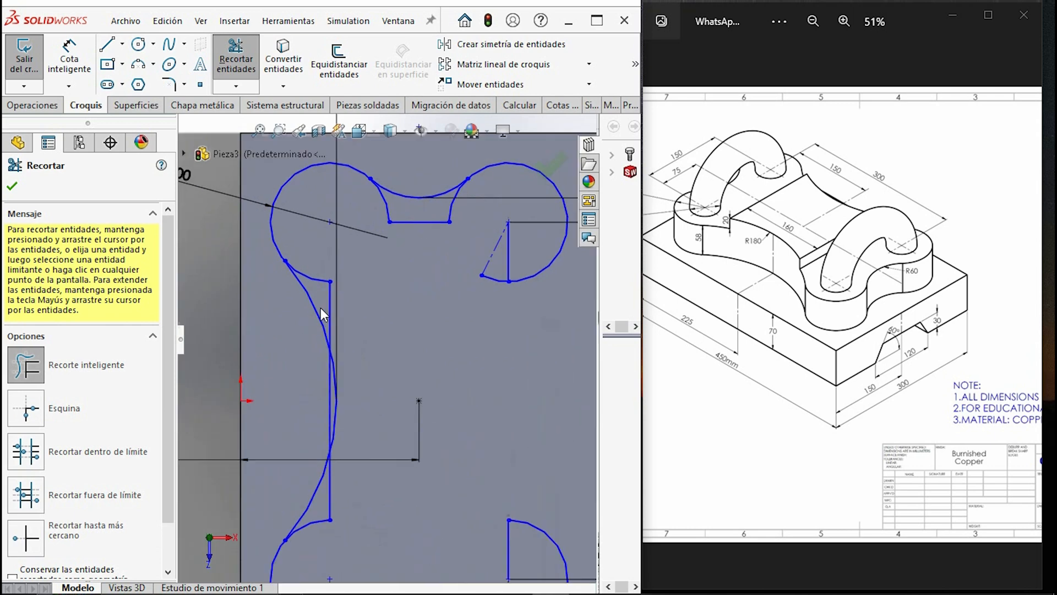
{"action": "key", "text": "Escape"}
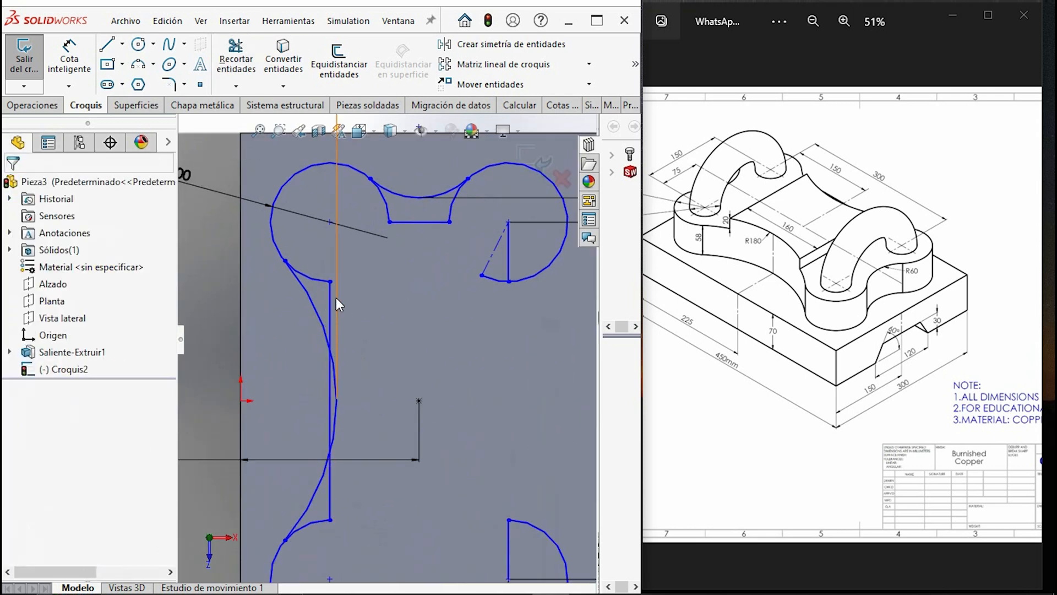
- Delete the rectangle's left vertical line and trim the leftover corner arc ends inside the left concave arc
{"action": "left_click", "coordinate": [328, 308]}
{"action": "key", "text": "Delete"}
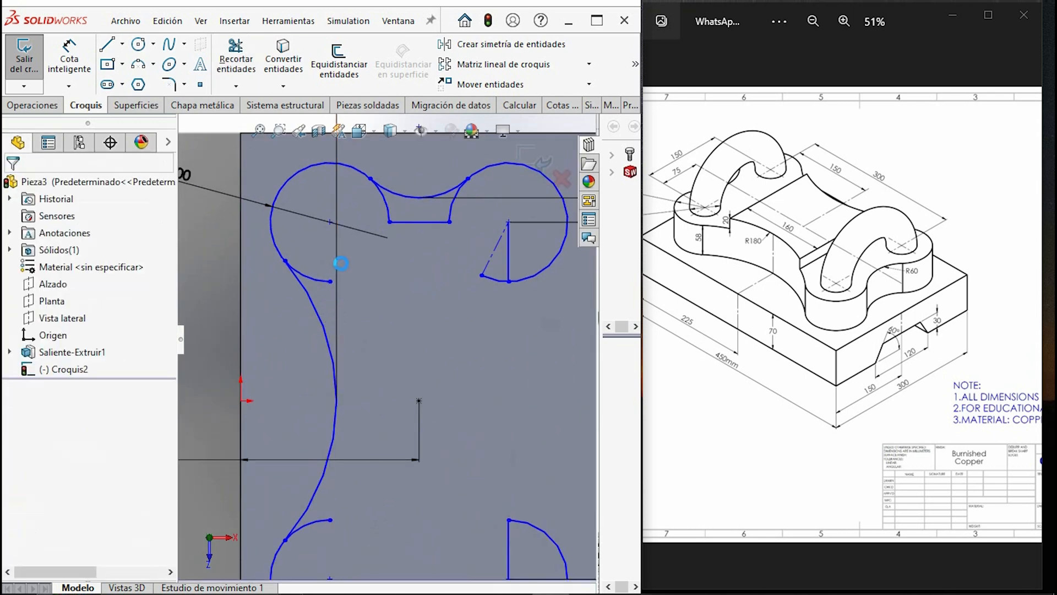
{"action": "key", "text": "Return"}
{"action": "left_click_drag", "start_coordinate": [312, 252], "coordinate": [316, 298]}
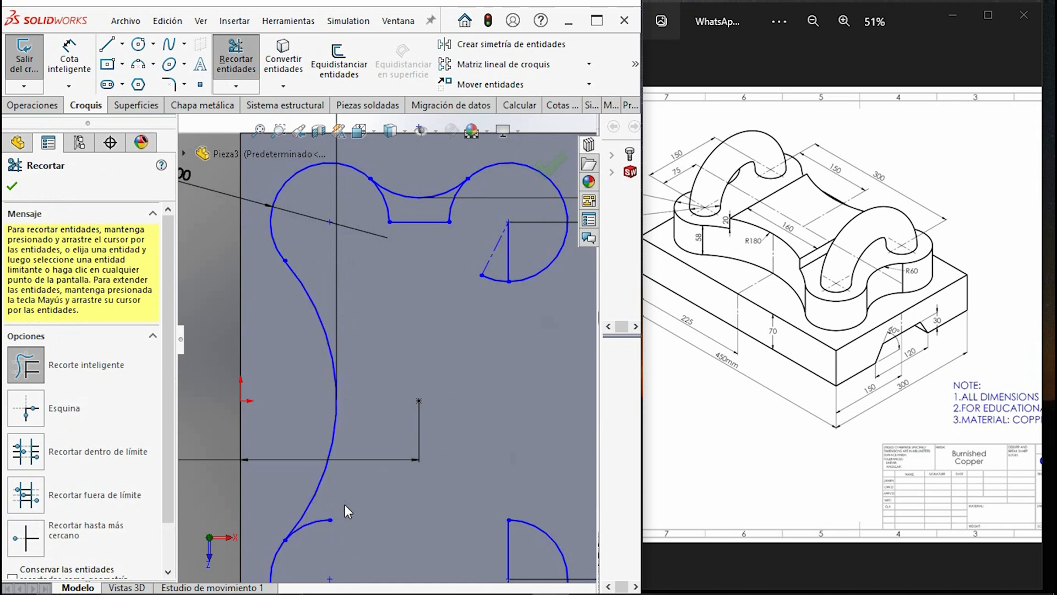
{"action": "left_click", "coordinate": [13, 186]}
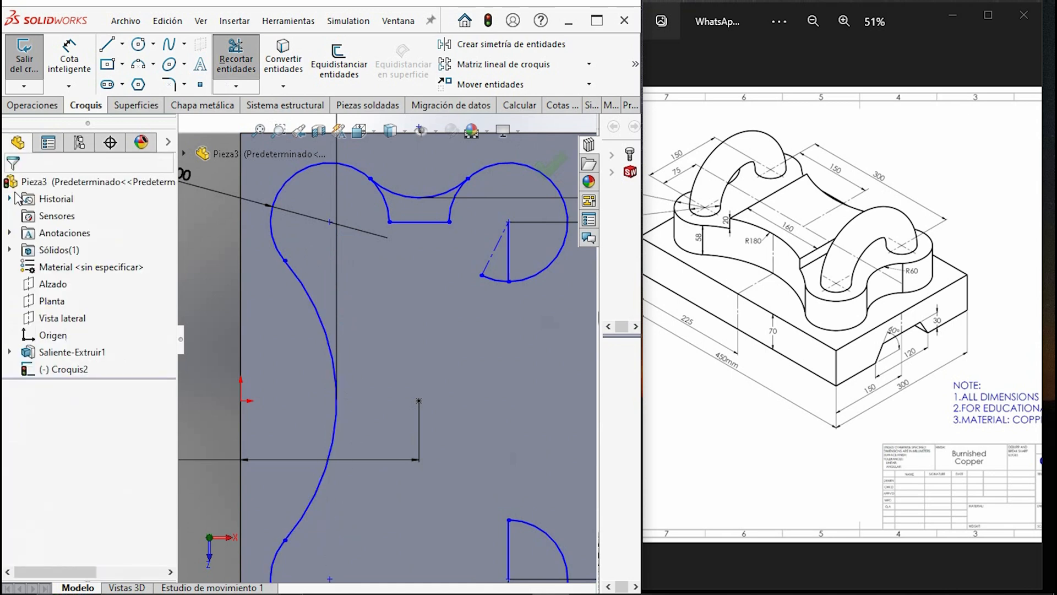
- Draw a short vertical line upward from the rectangle's center point
{"action": "left_click", "coordinate": [122, 44]}
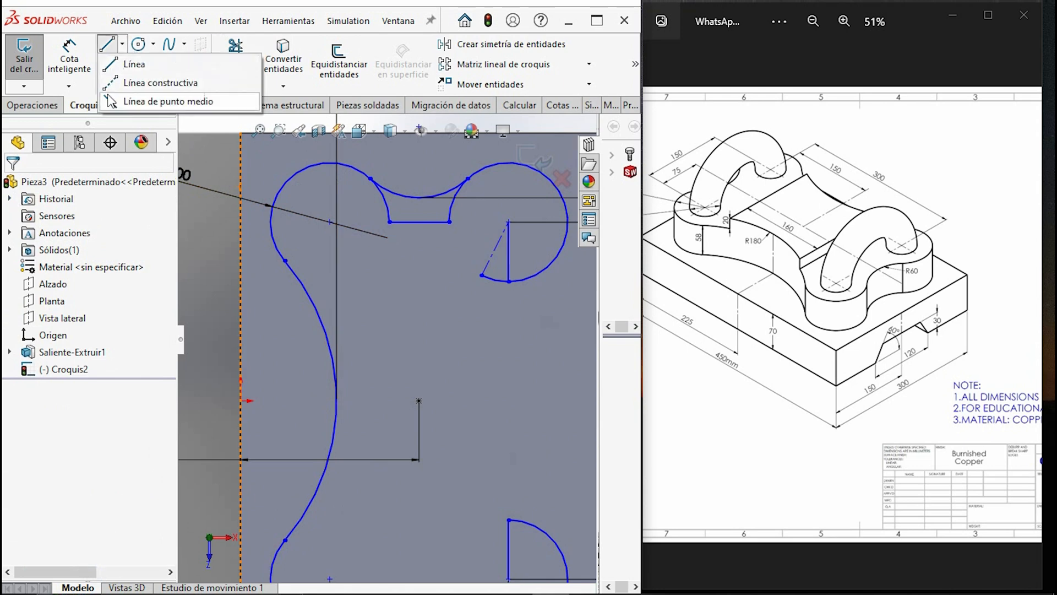
{"action": "left_click", "coordinate": [134, 64]}
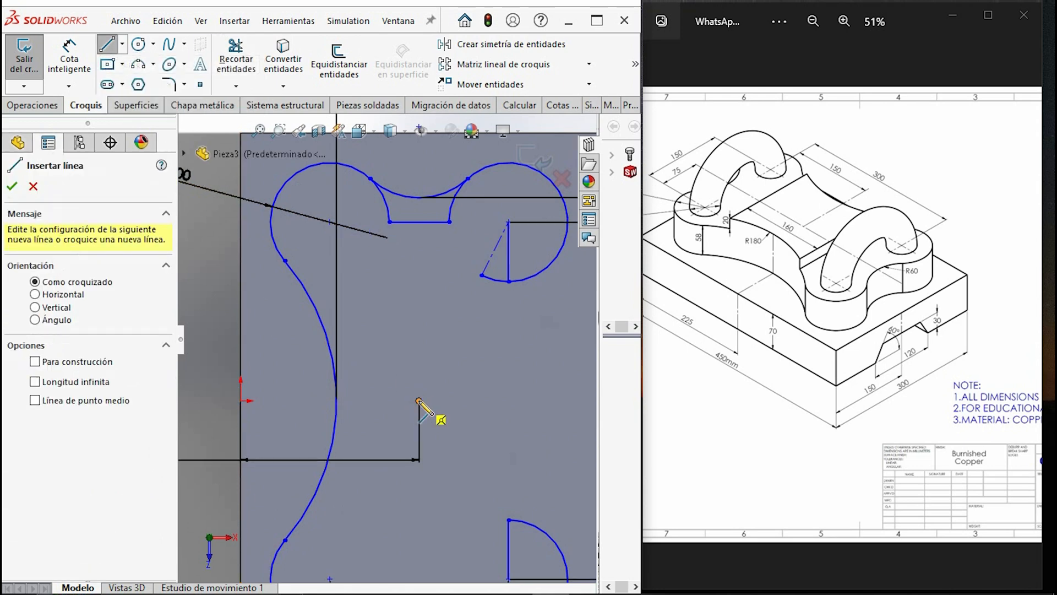
{"action": "left_click", "coordinate": [419, 400]}
{"action": "left_click", "coordinate": [419, 338]}
{"action": "key", "text": "Escape"}
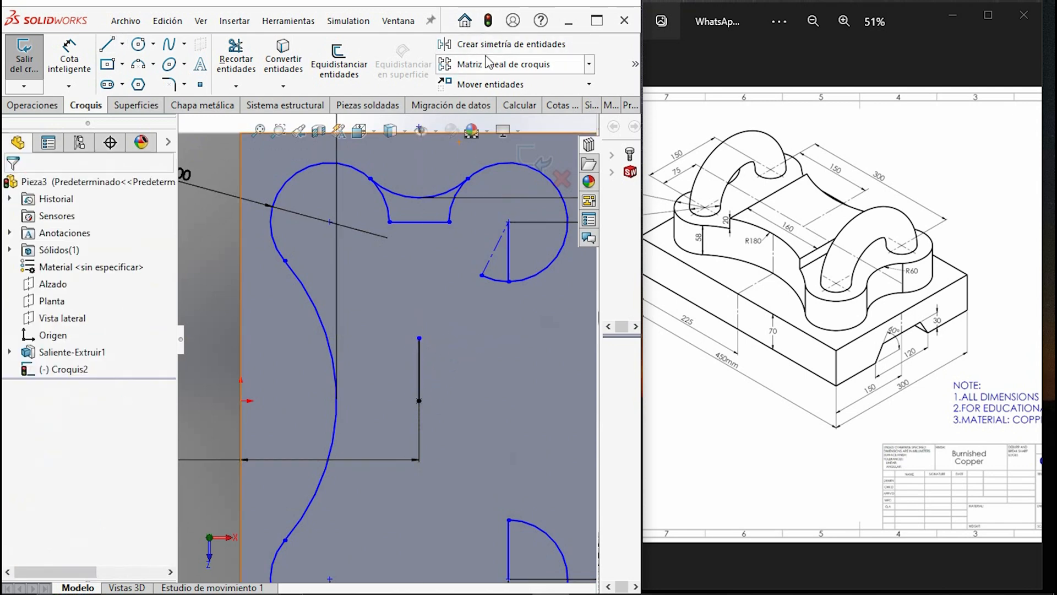
- Mirror the left concave arc about the short vertical center line, keeping the original
{"action": "left_click", "coordinate": [486, 64]}
{"action": "left_click", "coordinate": [492, 48]}
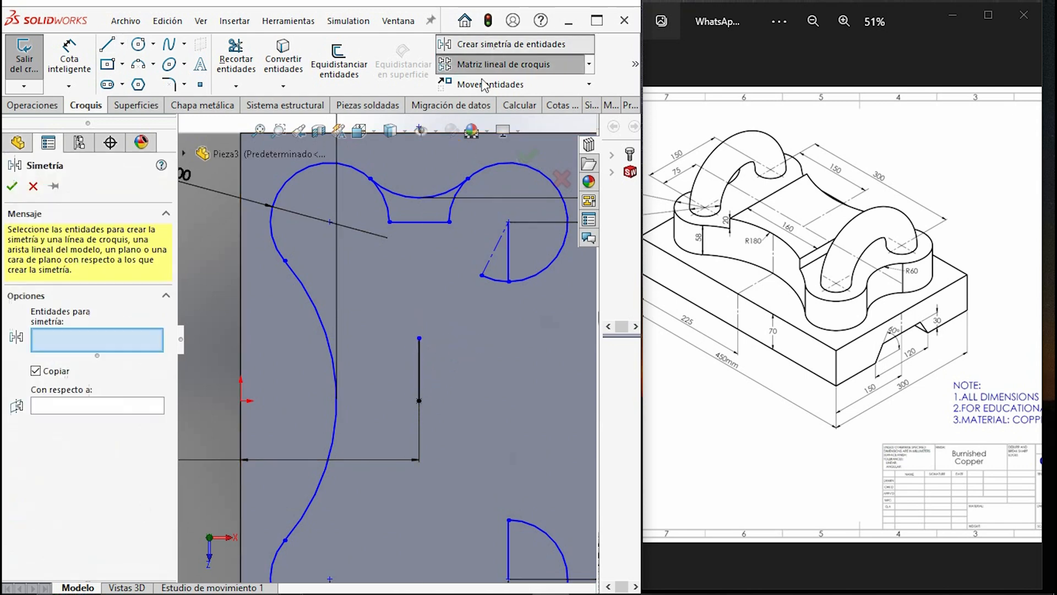
{"action": "left_click", "coordinate": [325, 332]}
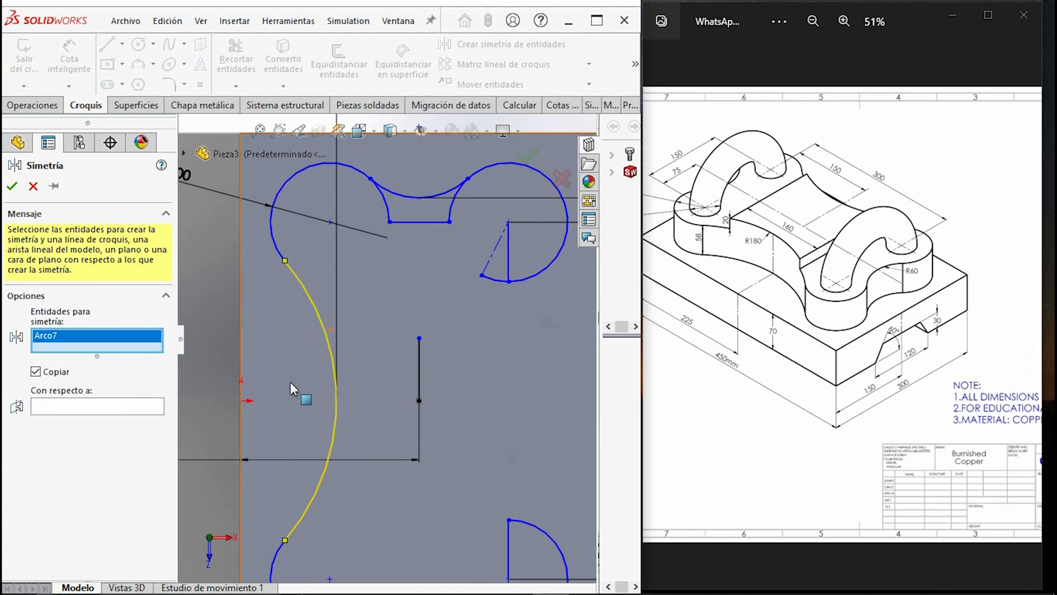
{"action": "left_click", "coordinate": [132, 405]}
{"action": "left_click", "coordinate": [418, 355]}
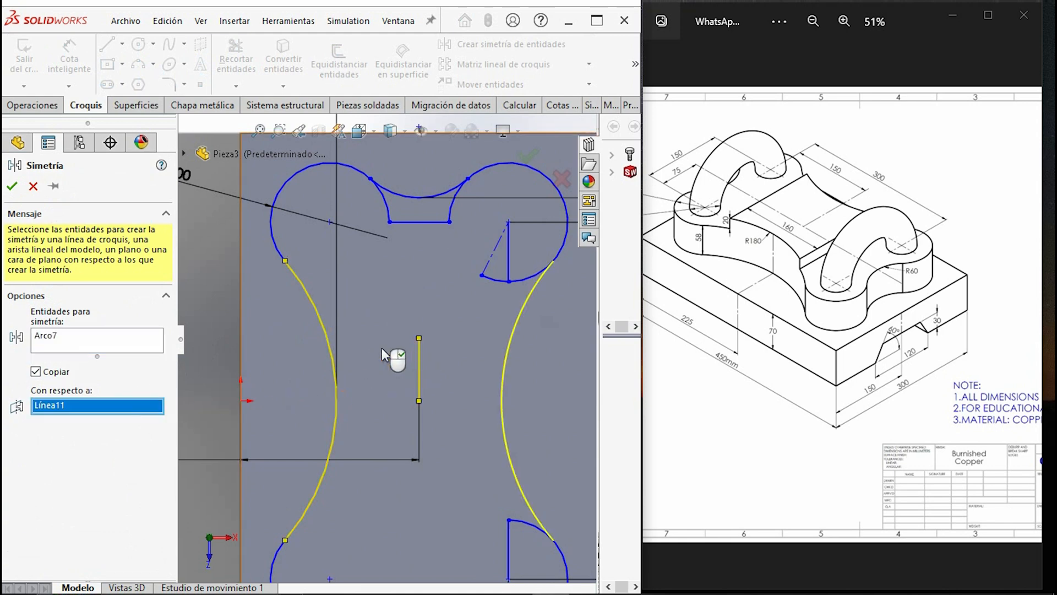
{"action": "left_click", "coordinate": [11, 186]}
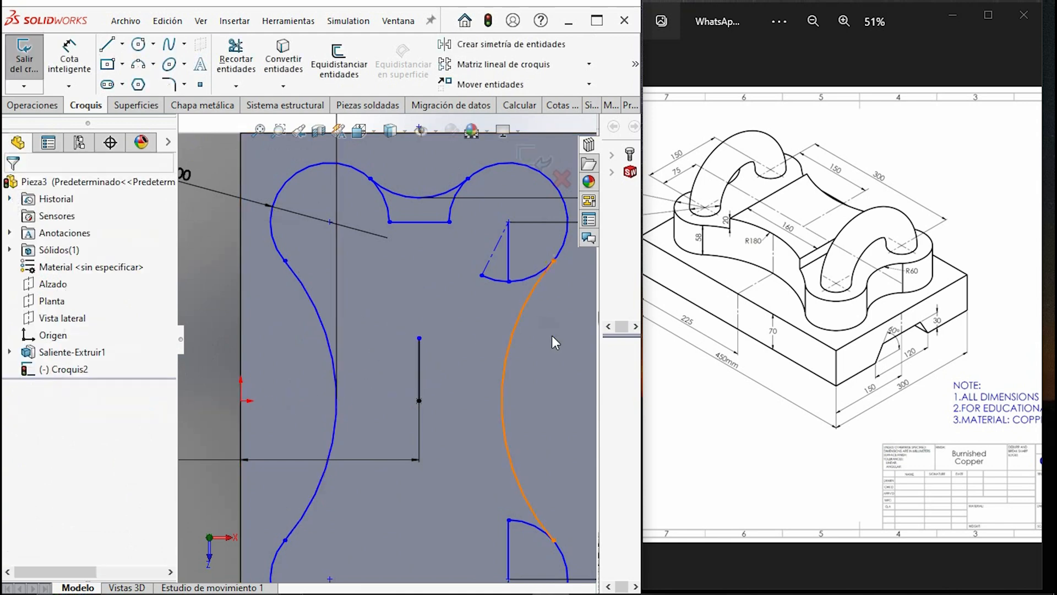
- Trim the remaining inner lines and arc pieces, including the short vertical center line, to leave one closed outline
{"action": "scroll", "coordinate": [553, 338], "scroll_direction": "up", "scroll_amount": 2}
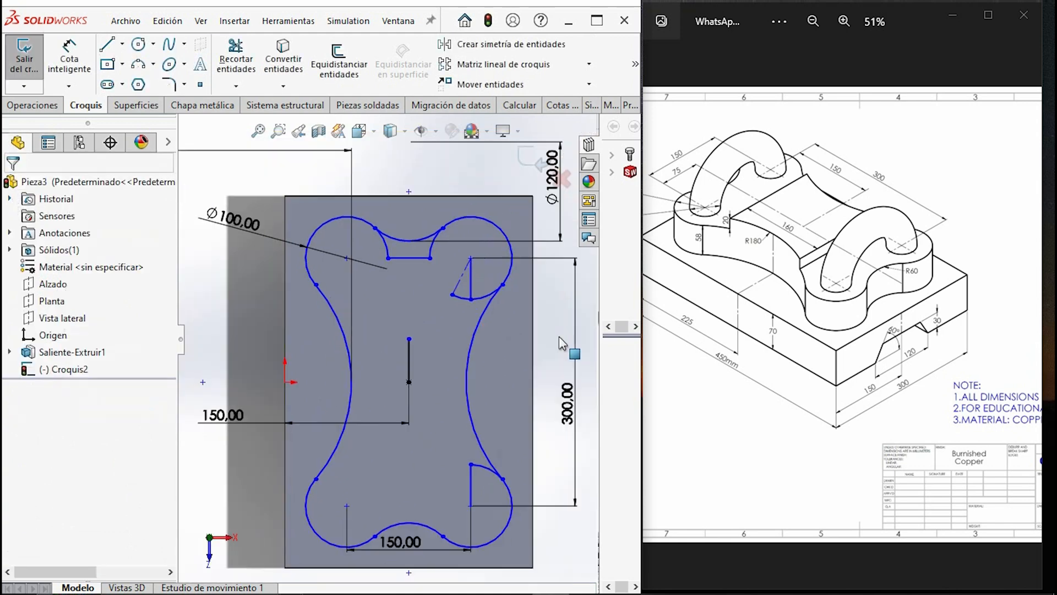
{"action": "left_click", "coordinate": [235, 57]}
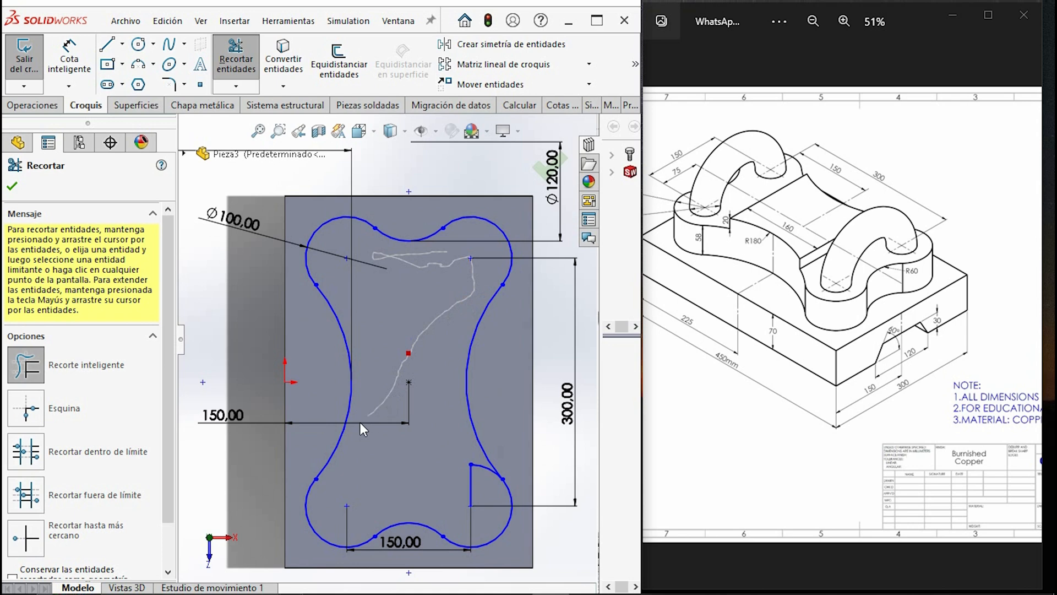
{"action": "left_click_drag", "start_coordinate": [479, 460], "coordinate": [476, 455]}
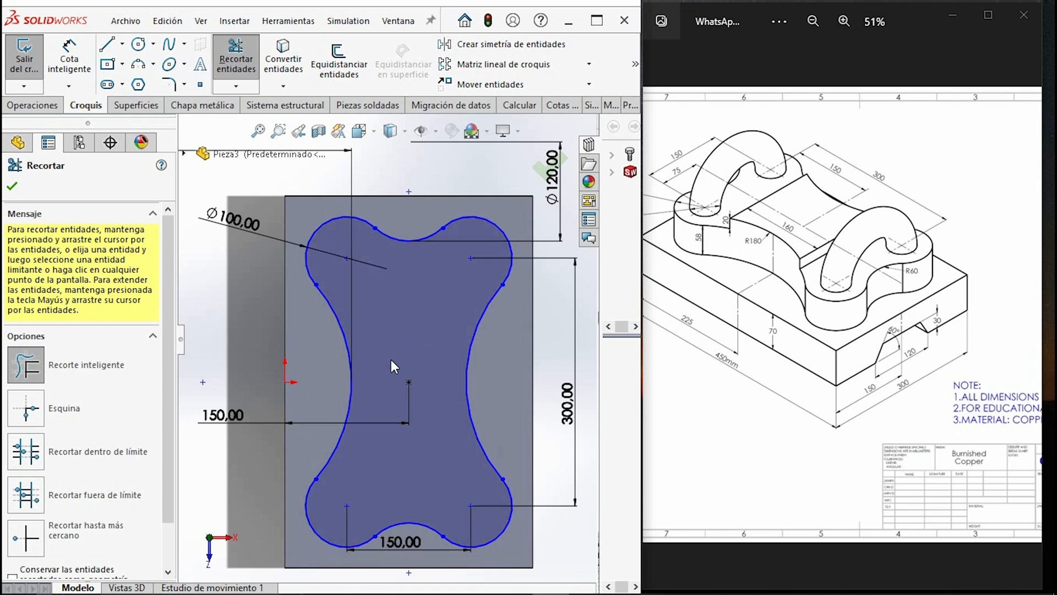
{"action": "scroll", "coordinate": [395, 371], "scroll_direction": "up", "scroll_amount": 2}
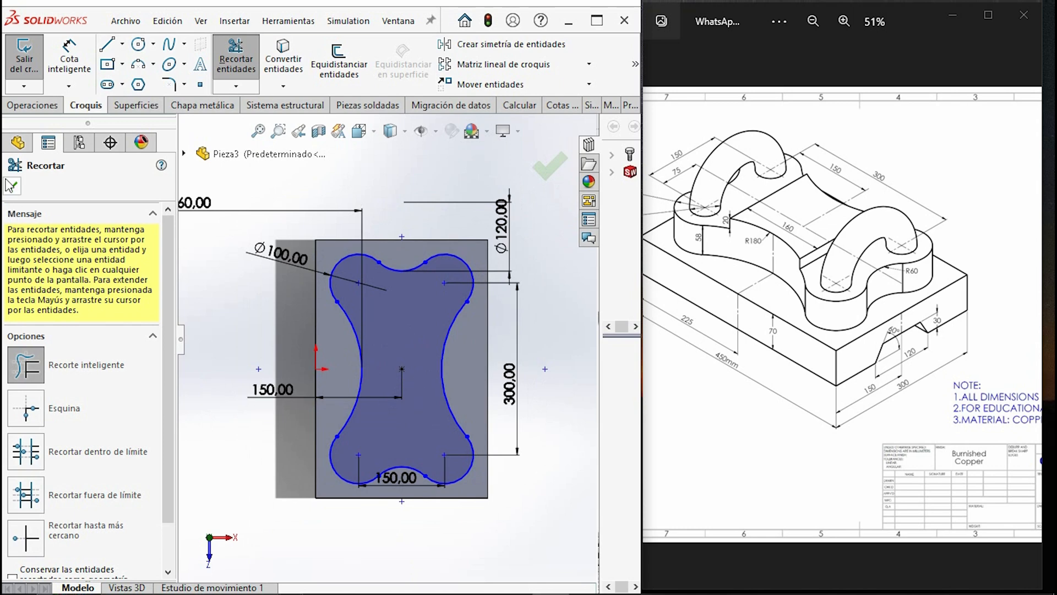
{"action": "left_click", "coordinate": [12, 186]}
- Extrude the closed outline 58 mm upward from the block's top face, merging the result with the block
{"action": "left_click", "coordinate": [32, 104]}
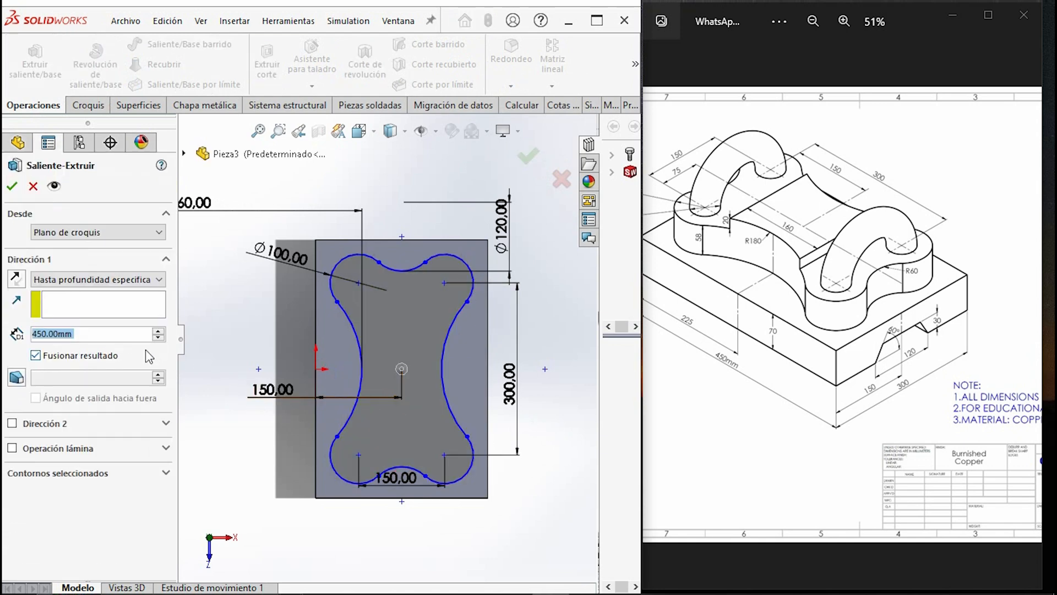
{"action": "type", "text": "5"}
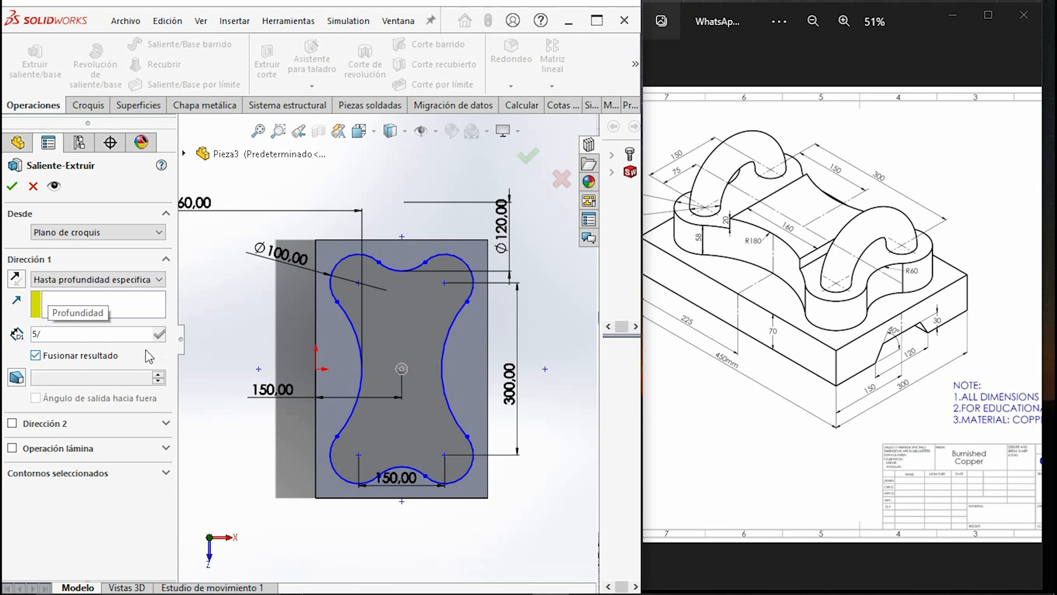
{"action": "type", "text": "8"}
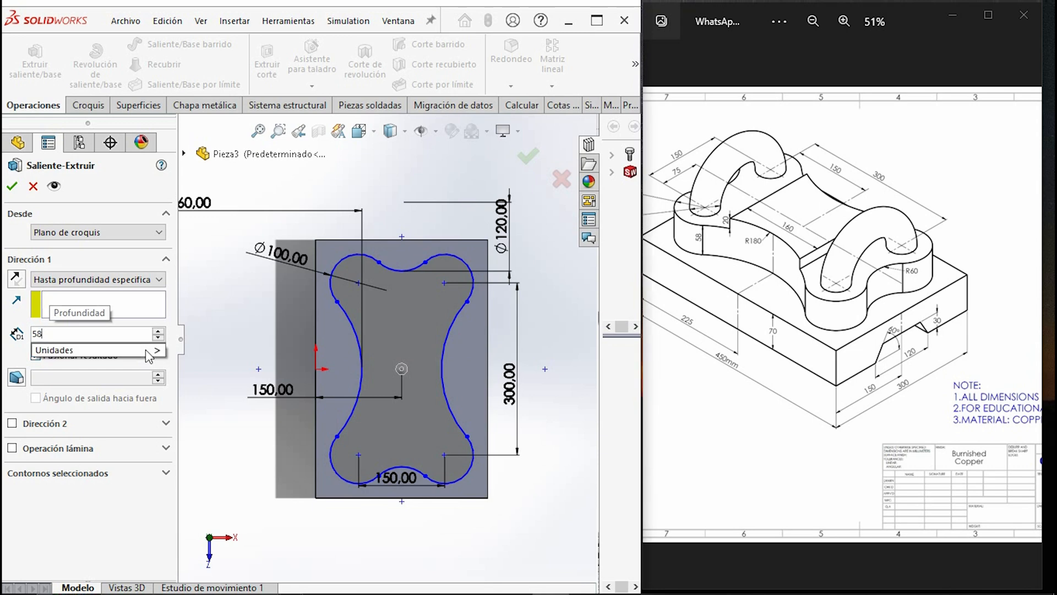
{"action": "key", "text": "Return"}
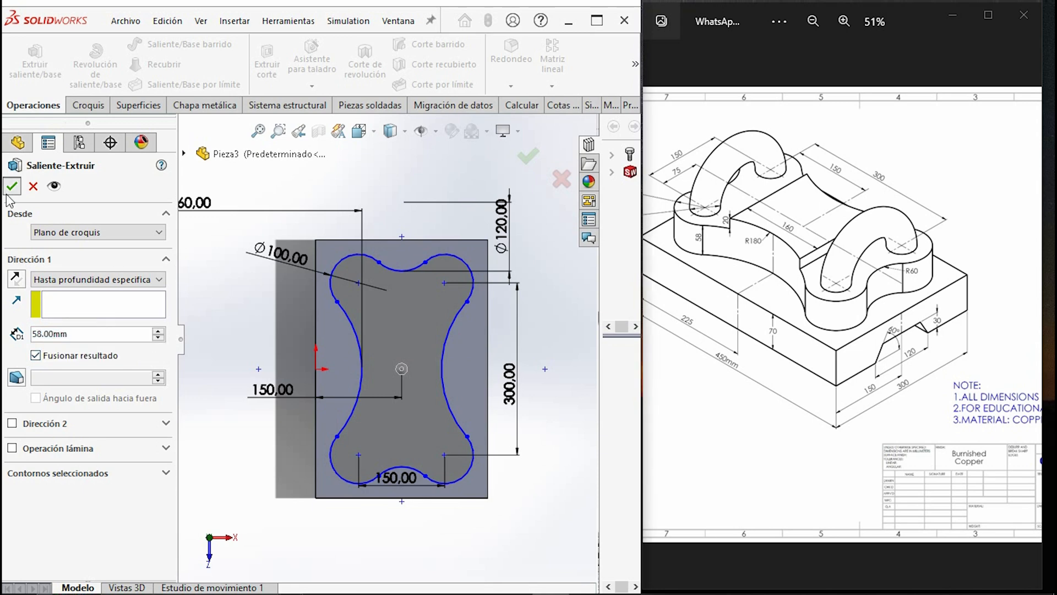
{"action": "left_click", "coordinate": [11, 185]}
{"action": "middle_click_drag", "start_coordinate": [374, 438], "coordinate": [830, 244]}
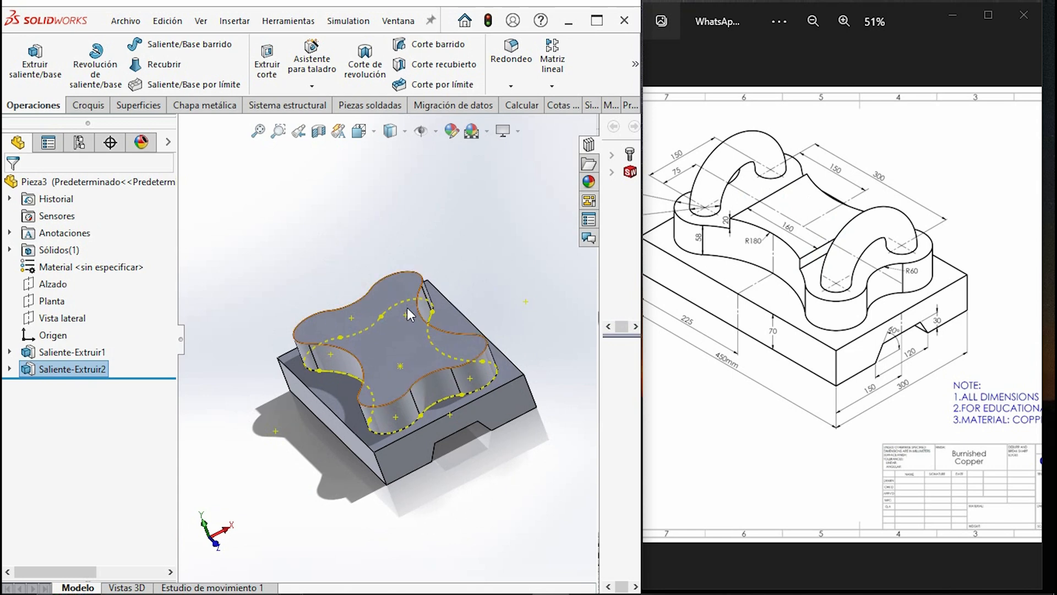
- Sketch a circle of about 30 mm radius on the raised body's top face, centered on the rear-left rounded lobe
{"action": "middle_click_drag", "start_coordinate": [378, 350], "coordinate": [301, 306]}
{"action": "left_click", "coordinate": [412, 395]}
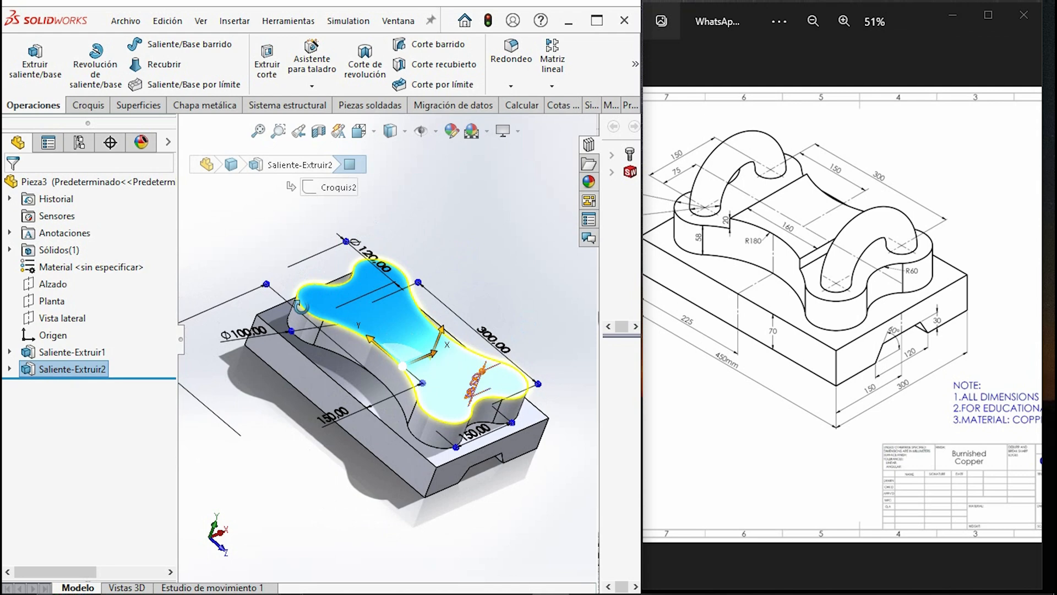
{"action": "left_click", "coordinate": [88, 104]}
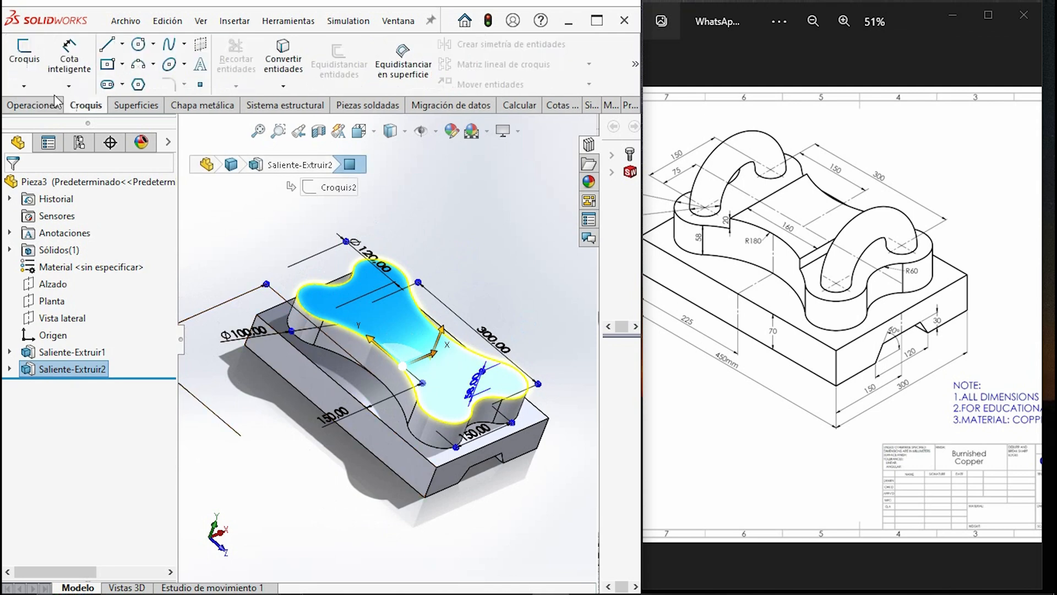
{"action": "left_click", "coordinate": [20, 55]}
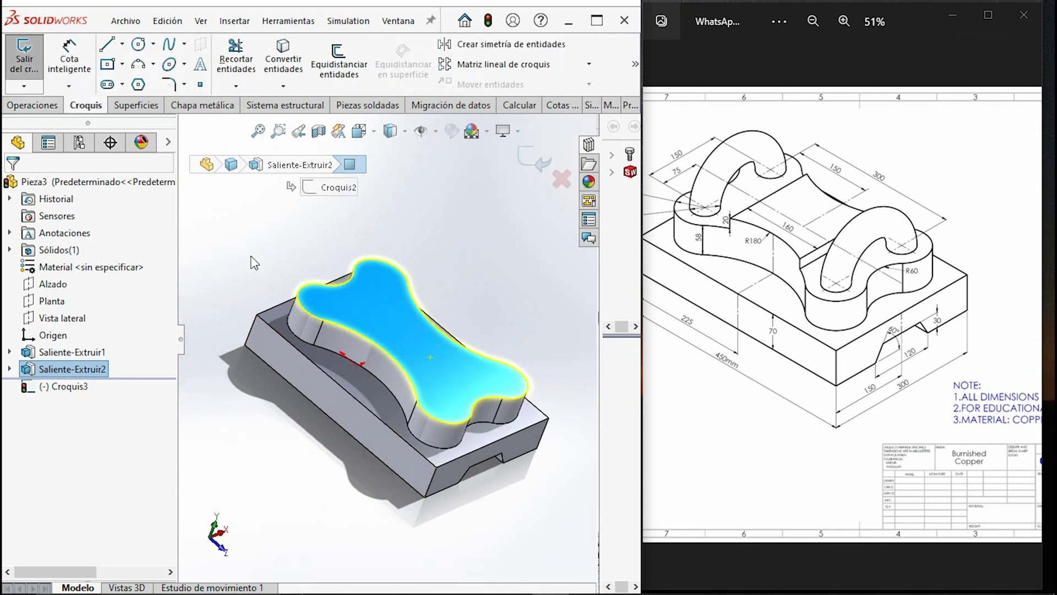
{"action": "left_click", "coordinate": [139, 46]}
{"action": "scroll", "coordinate": [858, 314], "scroll_direction": "down", "scroll_amount": 2}
{"action": "left_click_drag", "start_coordinate": [858, 314], "coordinate": [919, 314]}
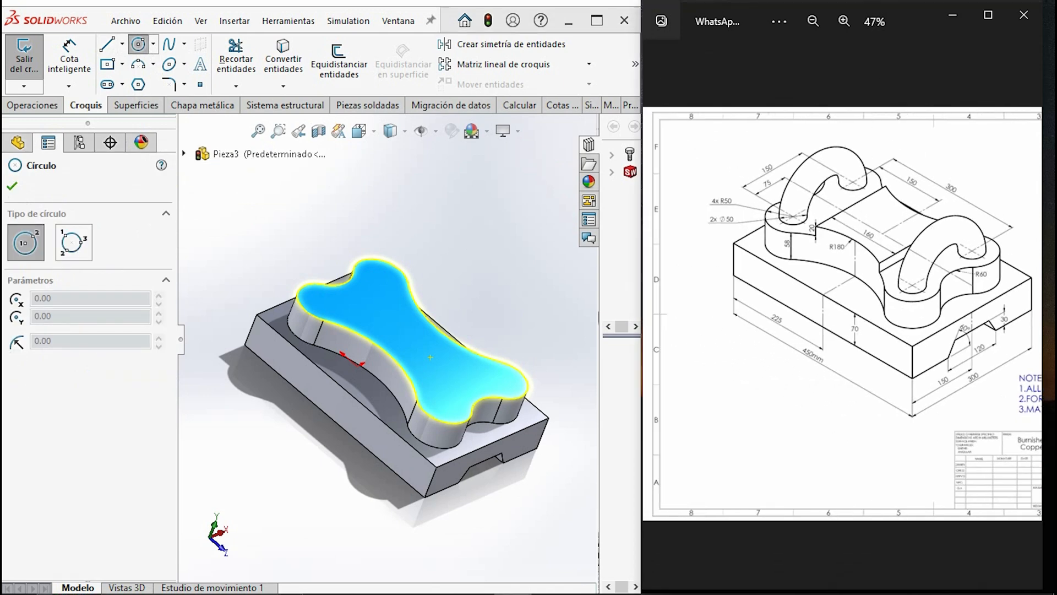
{"action": "middle_click_drag", "start_coordinate": [354, 325], "coordinate": [320, 379]}
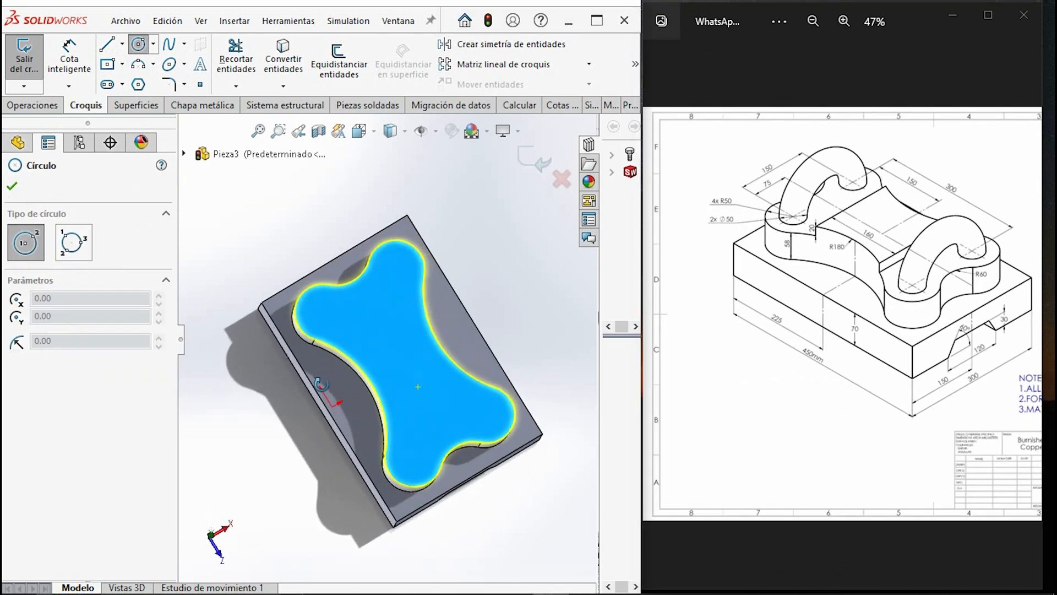
{"action": "left_click", "coordinate": [323, 312]}
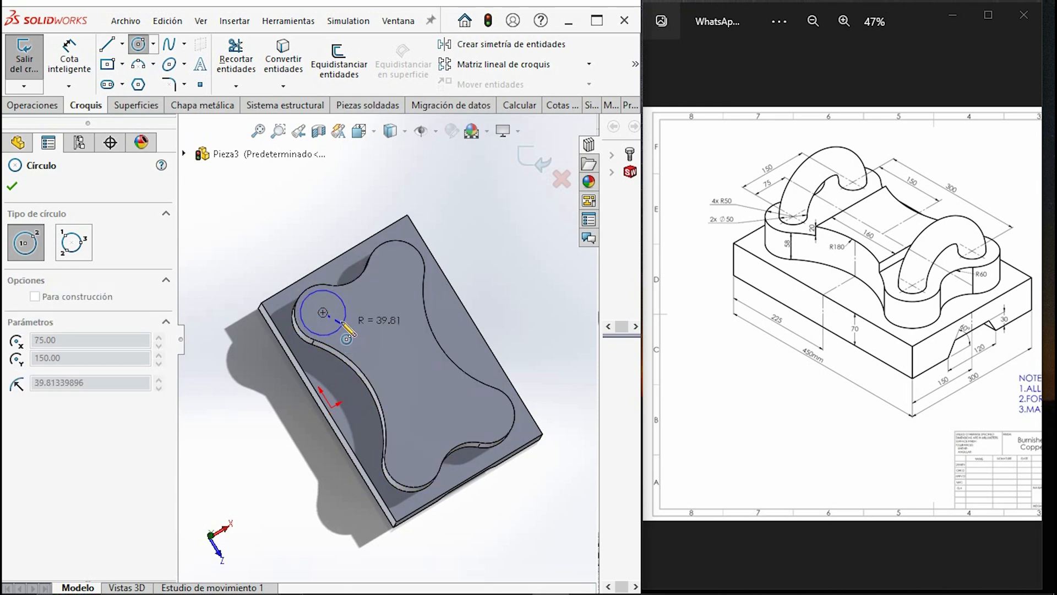
{"action": "left_click", "coordinate": [338, 324]}
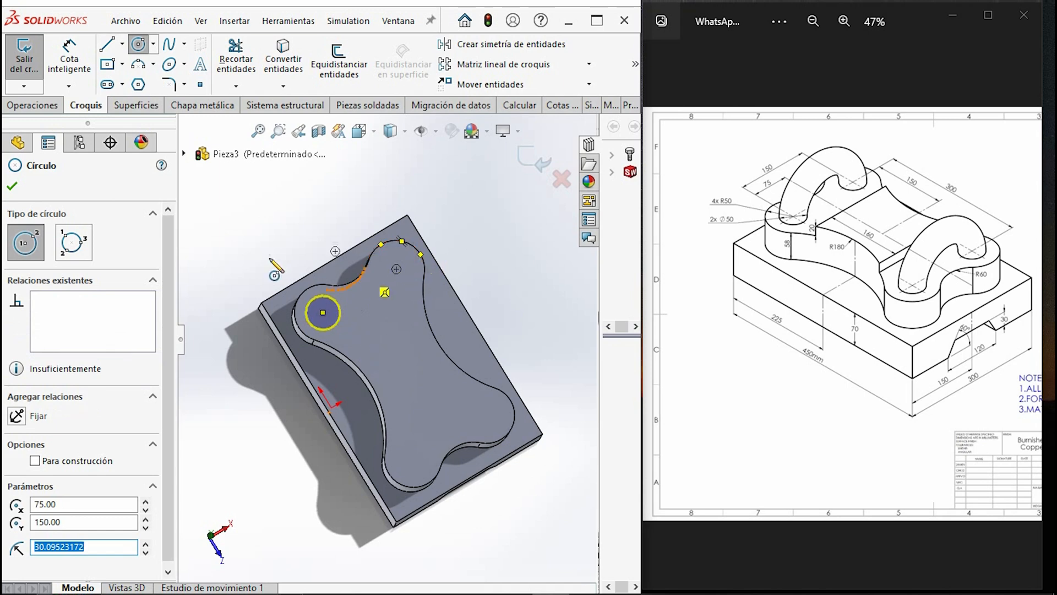
- Place a sketch point at the arc center of the rear-right rounded lobe
{"action": "left_click", "coordinate": [200, 84]}
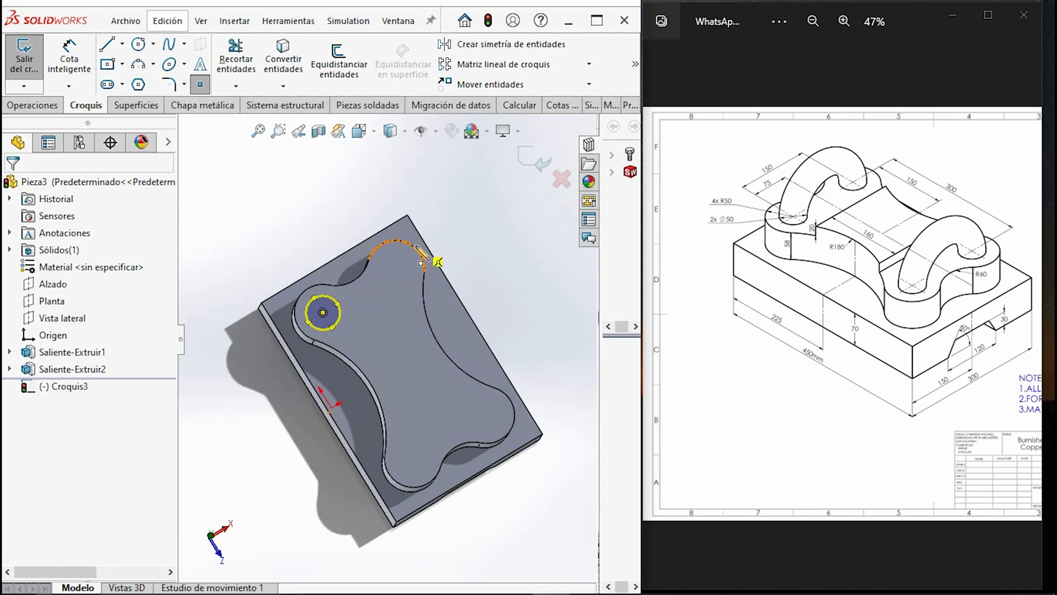
{"action": "left_click", "coordinate": [396, 269]}
{"action": "key", "text": "Escape"}
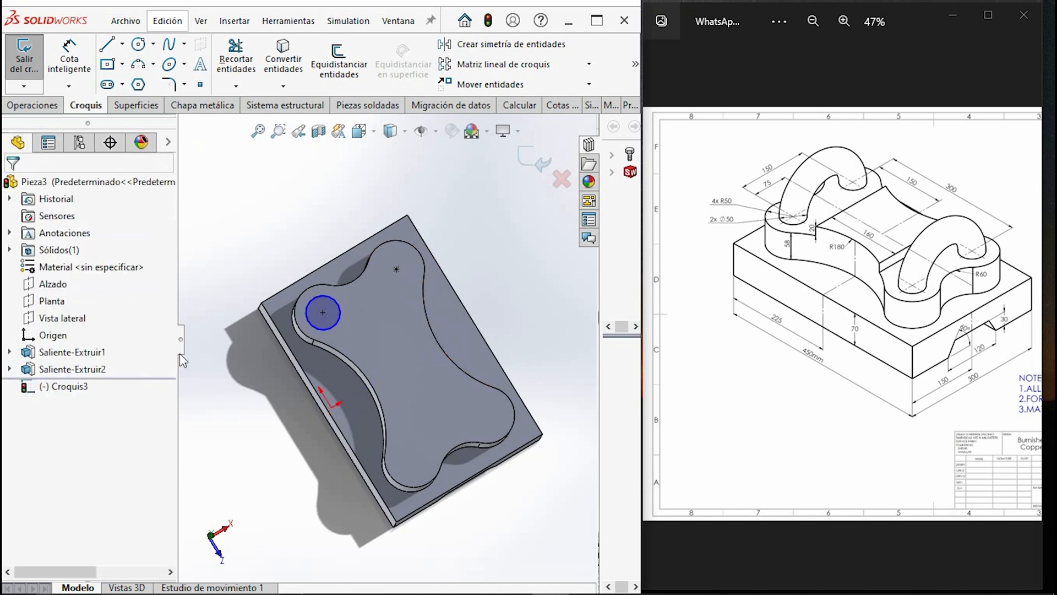
- Dimension the circle's diameter as 50 mm
{"action": "left_click", "coordinate": [336, 323]}
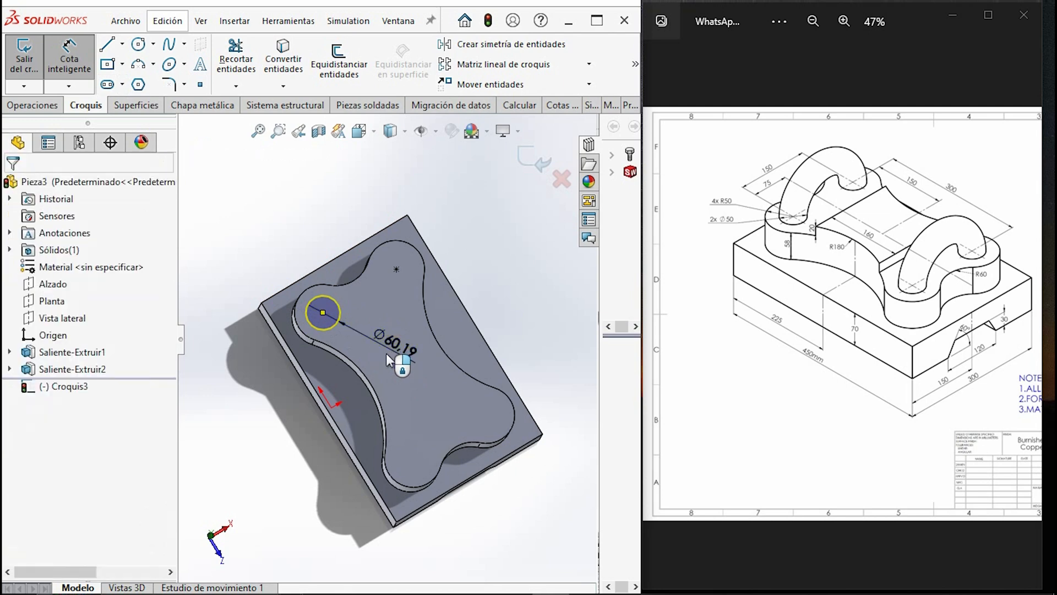
{"action": "left_click", "coordinate": [386, 351]}
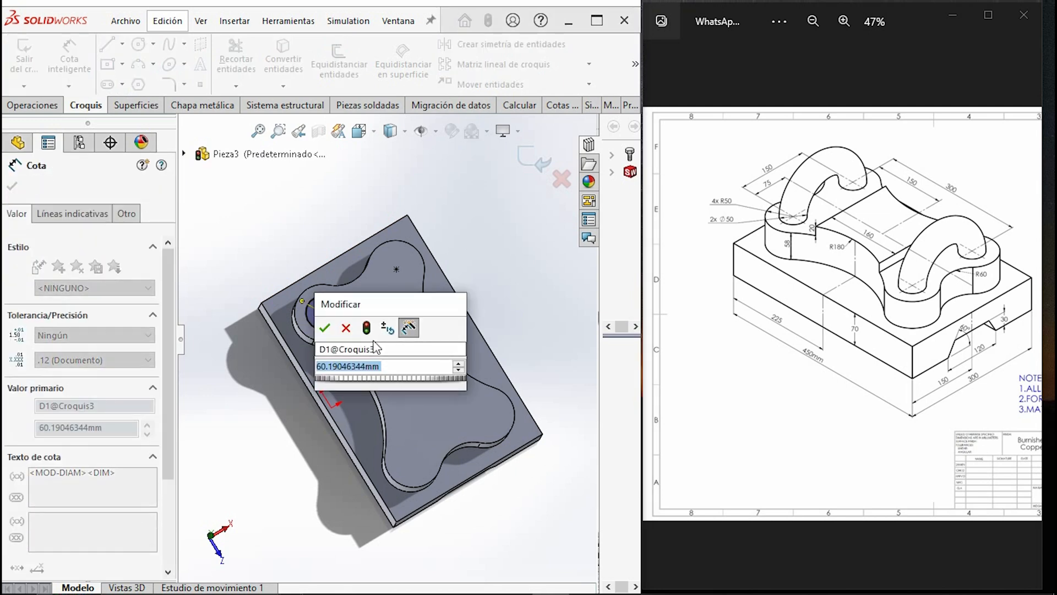
{"action": "type", "text": "50"}
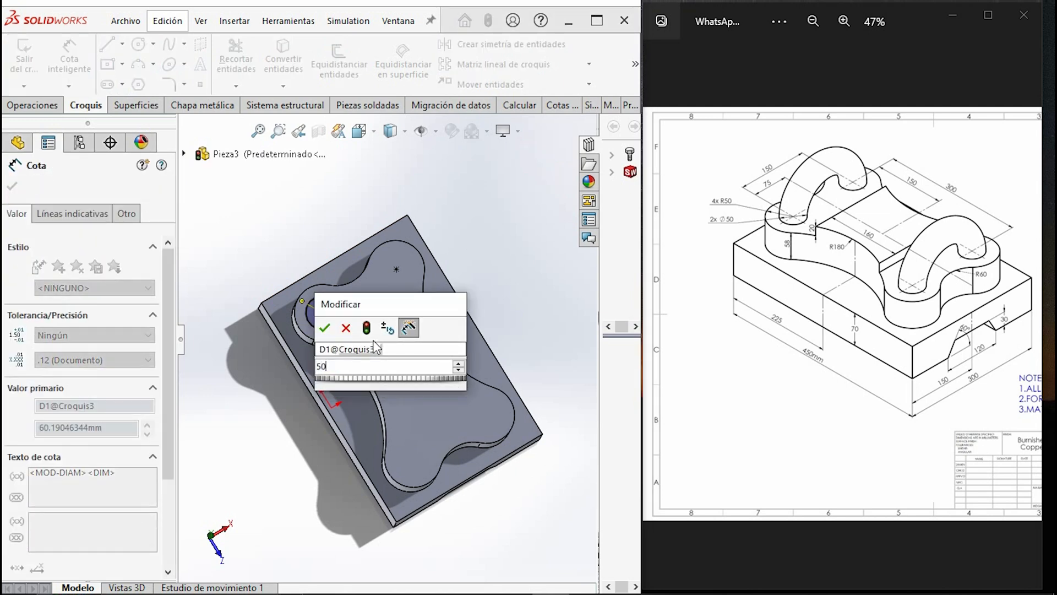
{"action": "key", "text": "Return"}
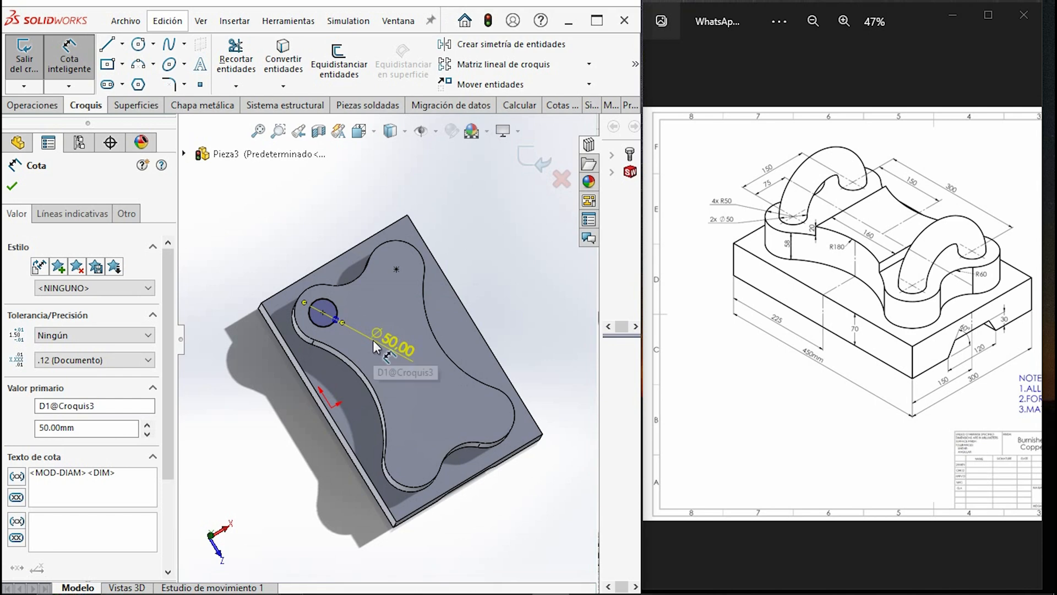
{"action": "left_click", "coordinate": [11, 186]}
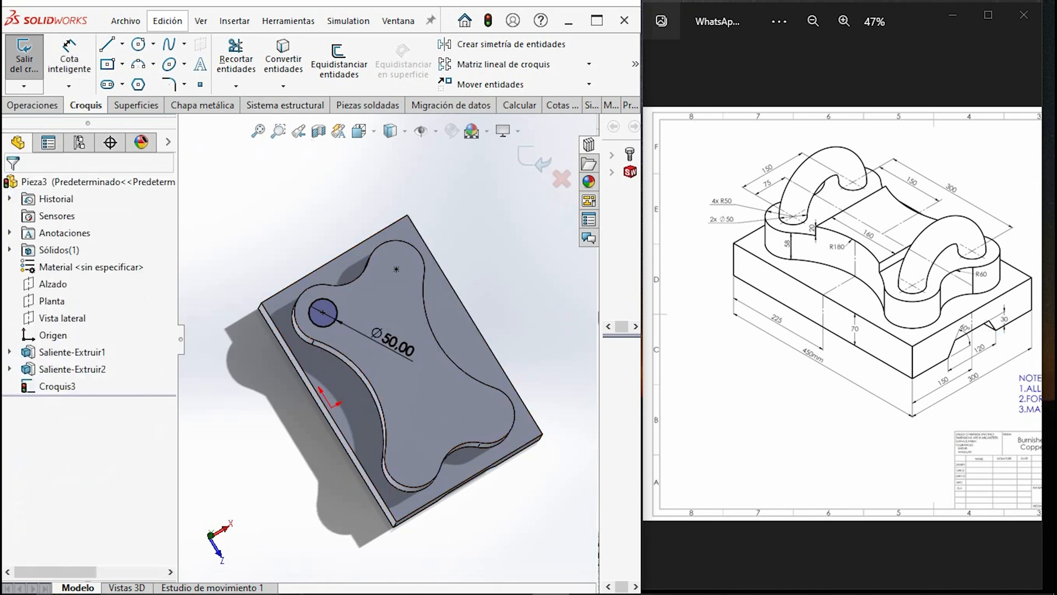
- Maximize the modeling window and exit the circle sketch
{"action": "left_click", "coordinate": [33, 105]}
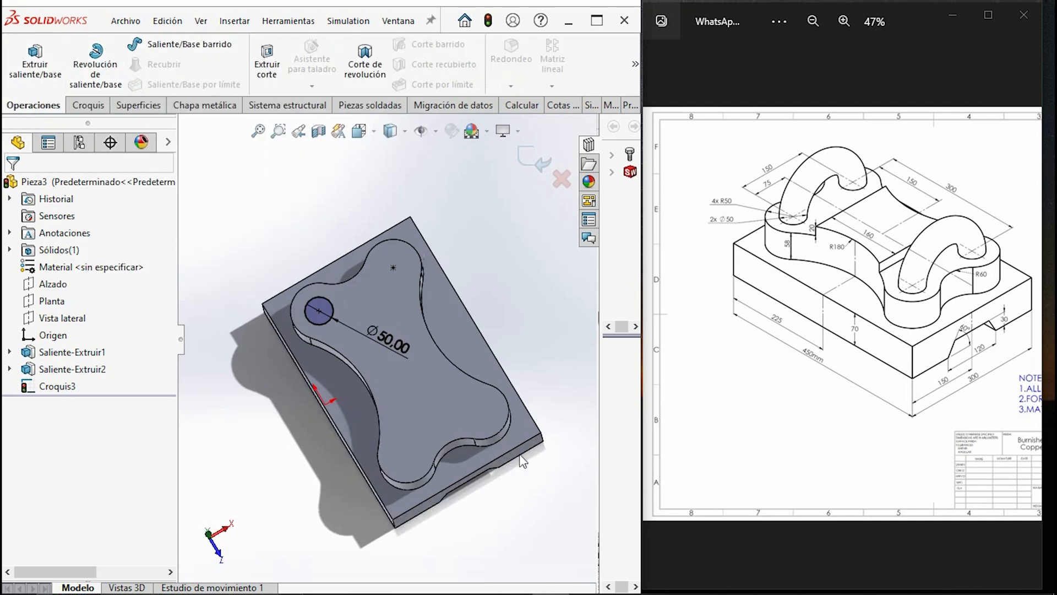
{"action": "middle_click_drag", "start_coordinate": [522, 461], "coordinate": [181, 234]}
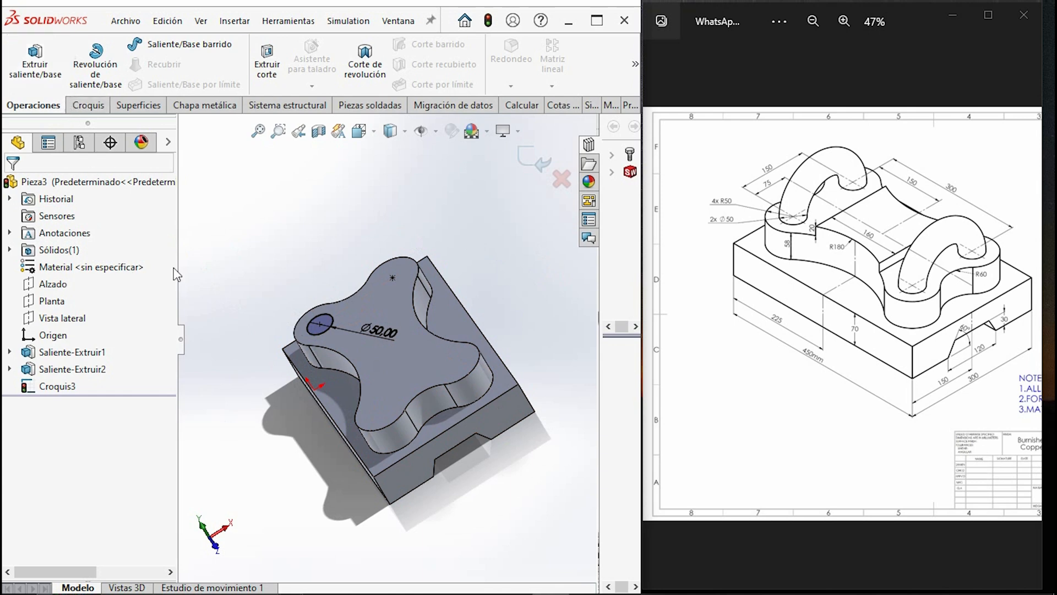
{"action": "left_click", "coordinate": [597, 20]}
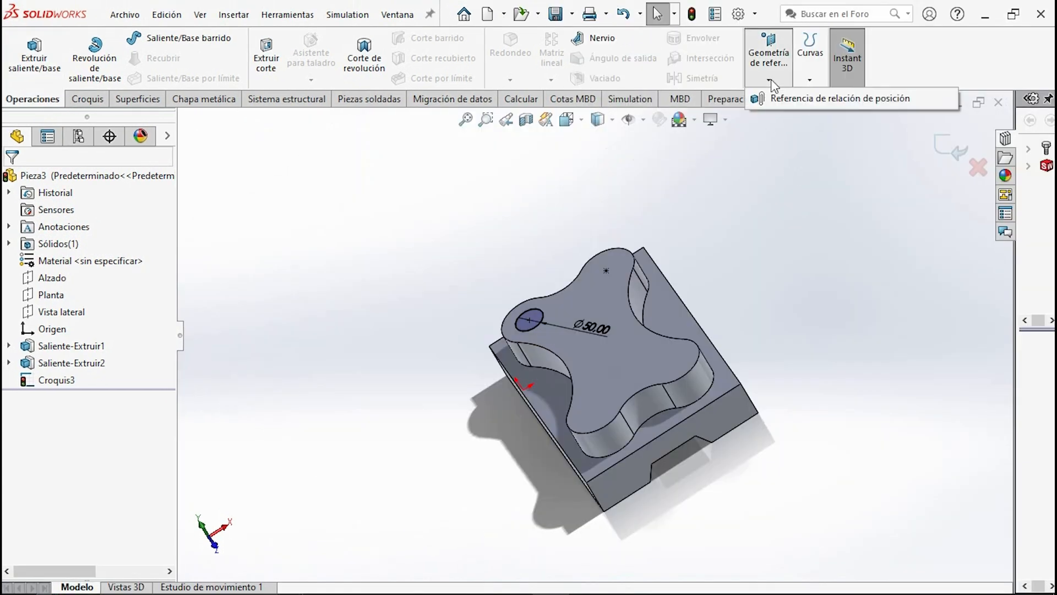
{"action": "left_click", "coordinate": [80, 100]}
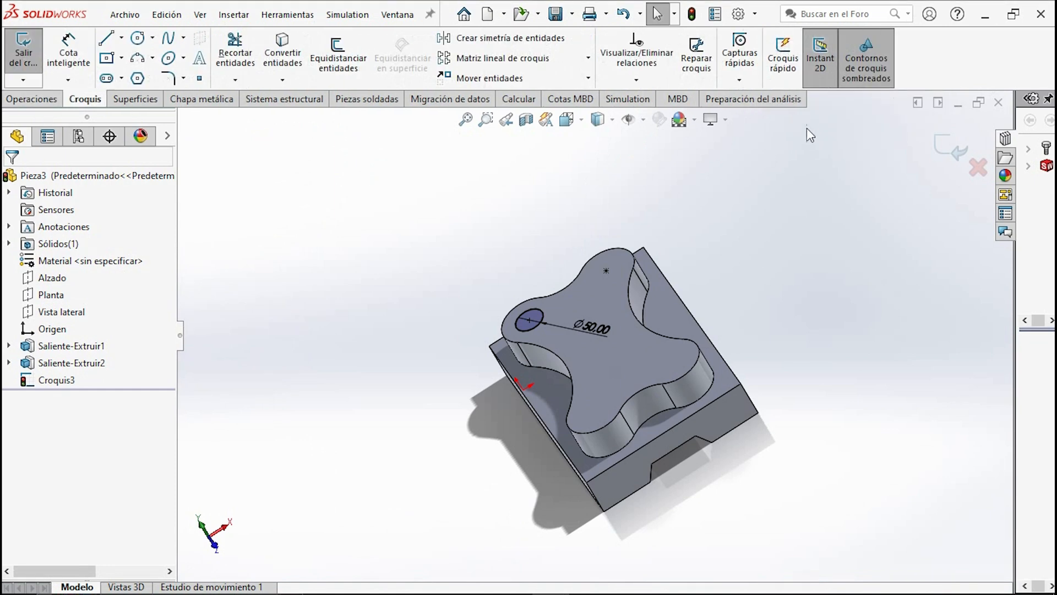
{"action": "left_click", "coordinate": [947, 150]}
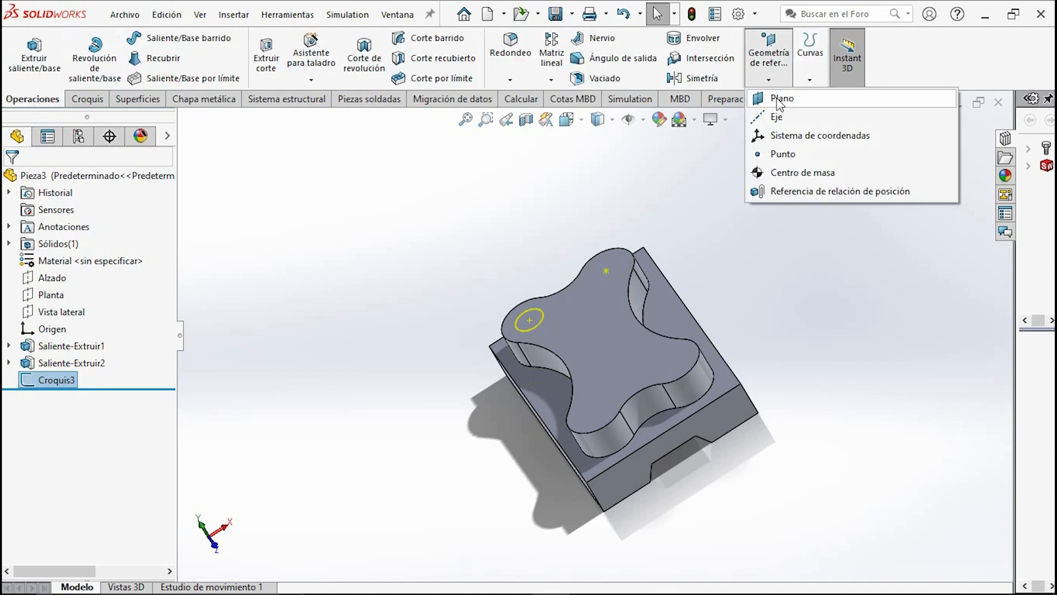
- Create a reference plane parallel to the notched front face of the base, passing through the circle's center point
{"action": "left_click", "coordinate": [719, 418]}
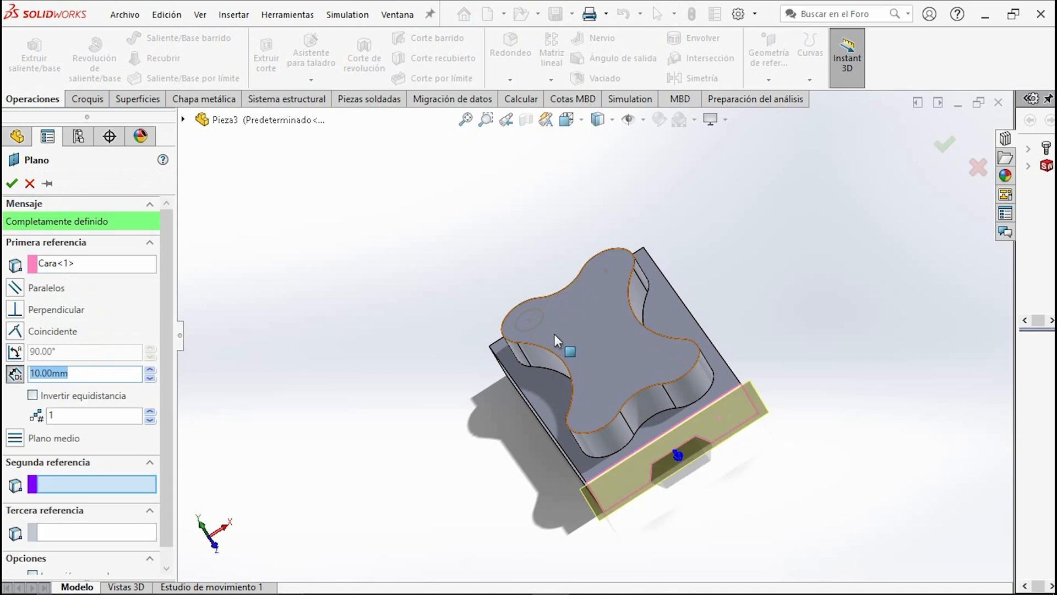
{"action": "left_click", "coordinate": [527, 322]}
{"action": "middle_click_drag", "start_coordinate": [547, 349], "coordinate": [66, 169]}
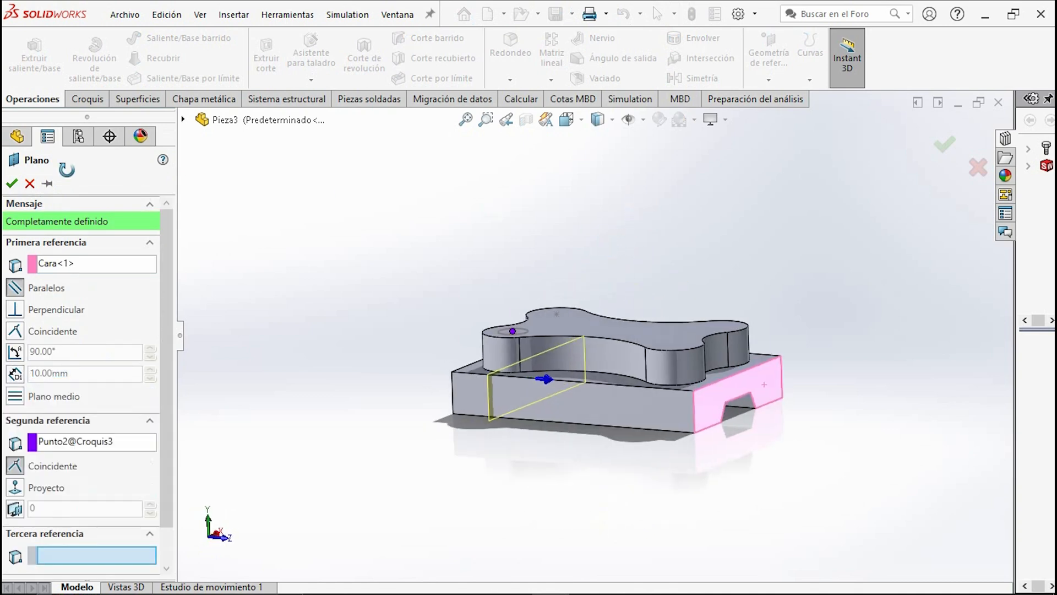
{"action": "left_click", "coordinate": [13, 183]}
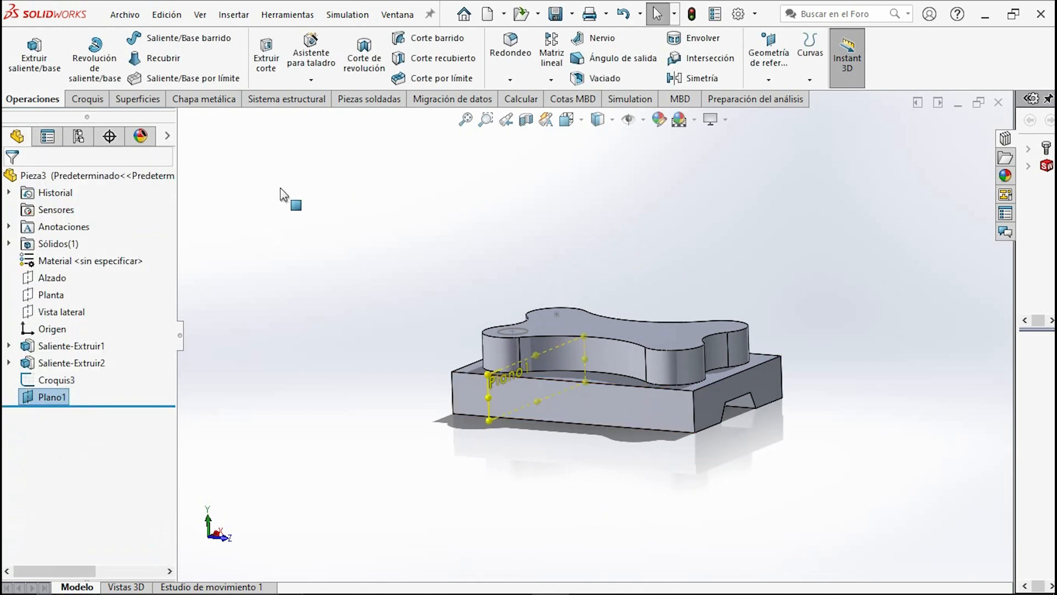
- Sketch a three-point semicircular arc of 75 mm radius on the new plane, rising from the circle's center to the opposite lobe's sketch point
{"action": "middle_click_drag", "start_coordinate": [738, 348], "coordinate": [695, 412]}
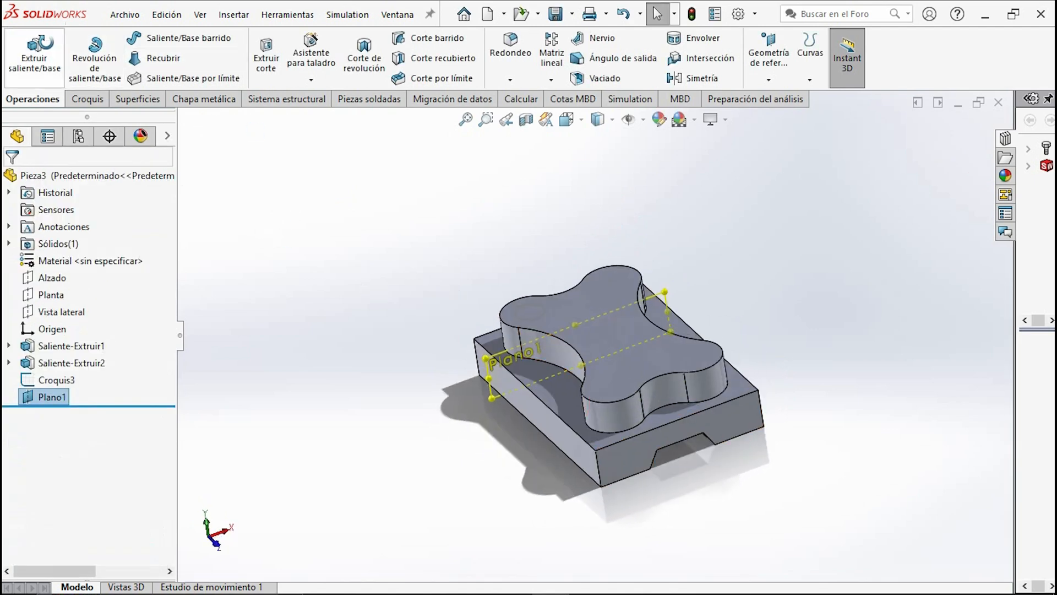
{"action": "left_click", "coordinate": [86, 98]}
{"action": "left_click", "coordinate": [137, 57]}
{"action": "left_click", "coordinate": [530, 313]}
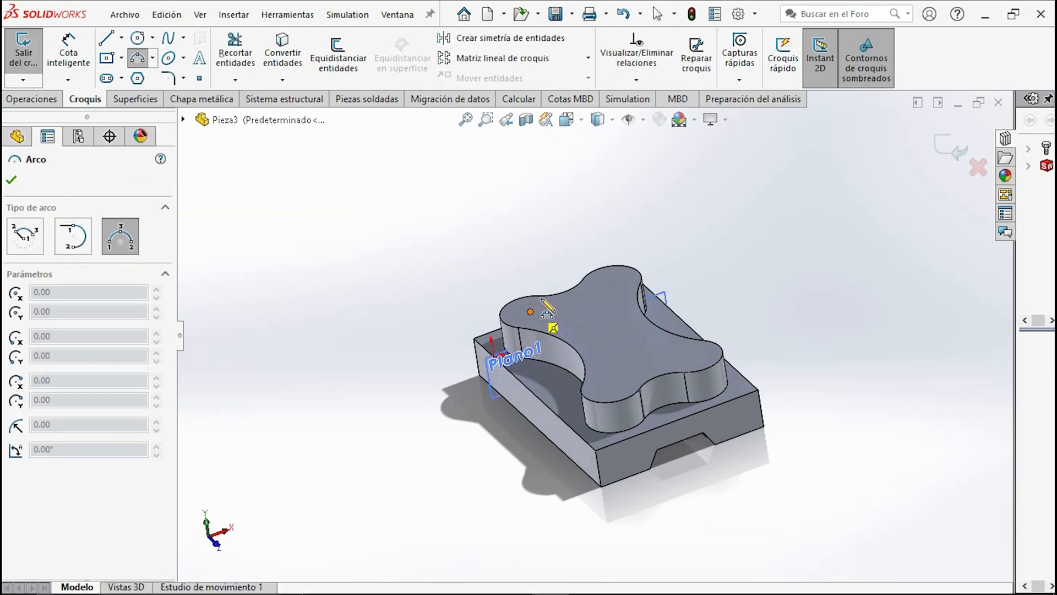
{"action": "left_click", "coordinate": [611, 281]}
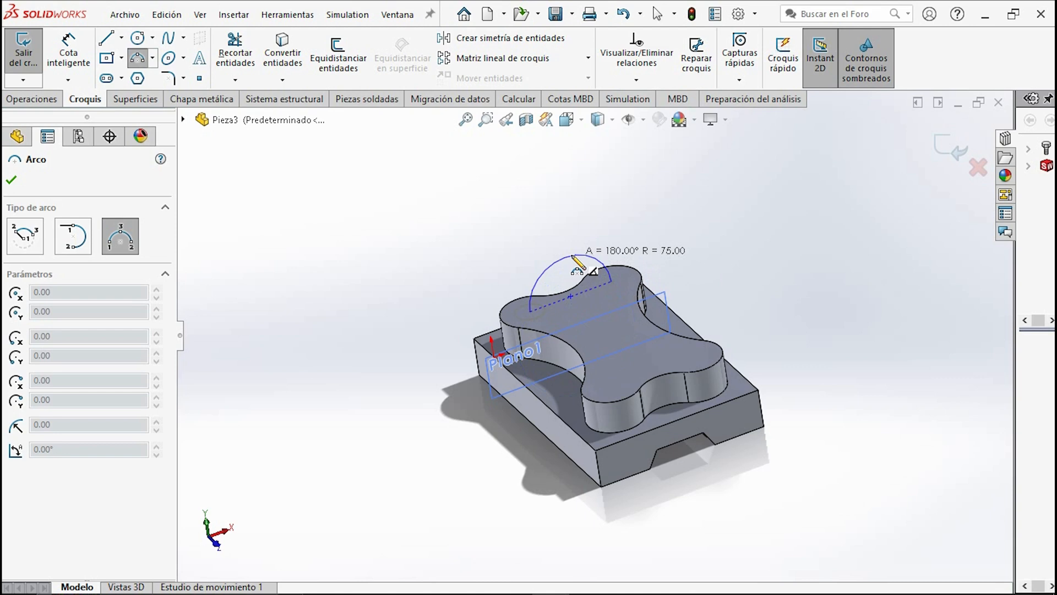
{"action": "left_click", "coordinate": [569, 257]}
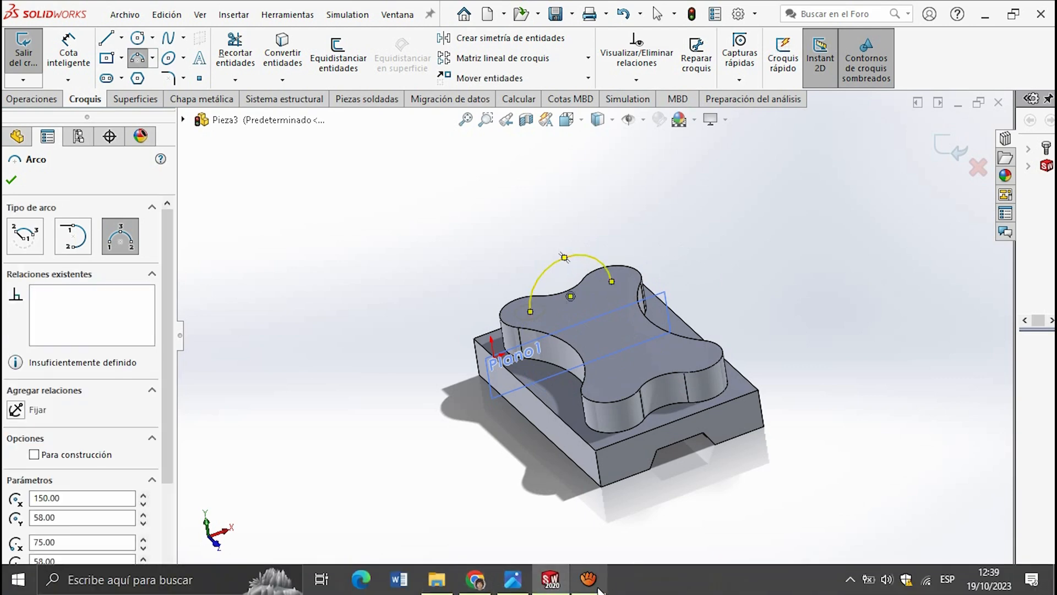
- Restore the modeling window beside the reference drawing and dimension the arc's radius as 75 mm
{"action": "left_click", "coordinate": [1013, 14]}
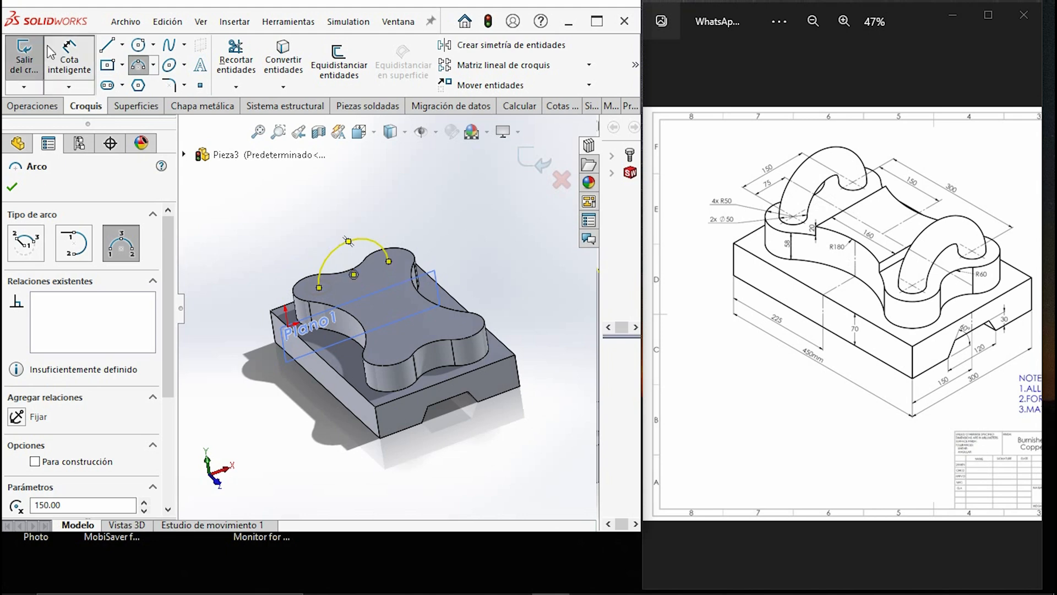
{"action": "left_click", "coordinate": [69, 61]}
{"action": "left_click", "coordinate": [373, 240]}
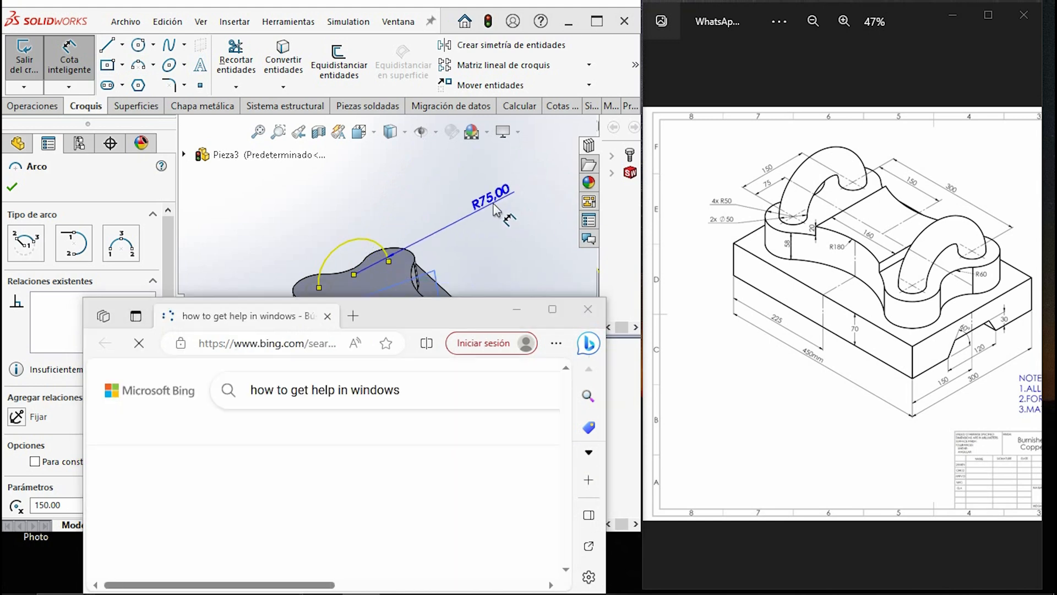
{"action": "left_click", "coordinate": [494, 208]}
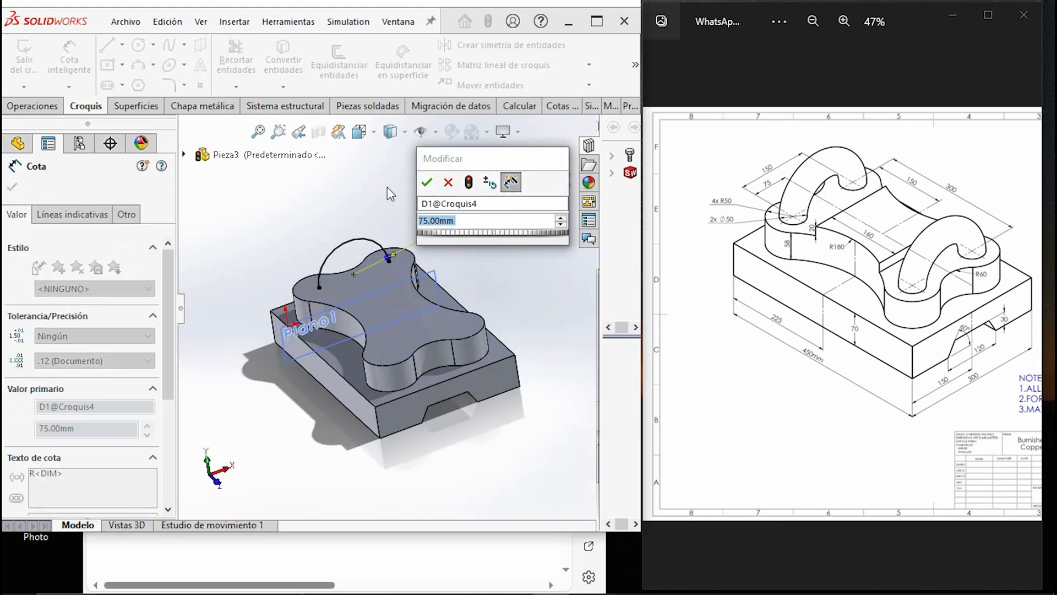
{"action": "left_click", "coordinate": [426, 186]}
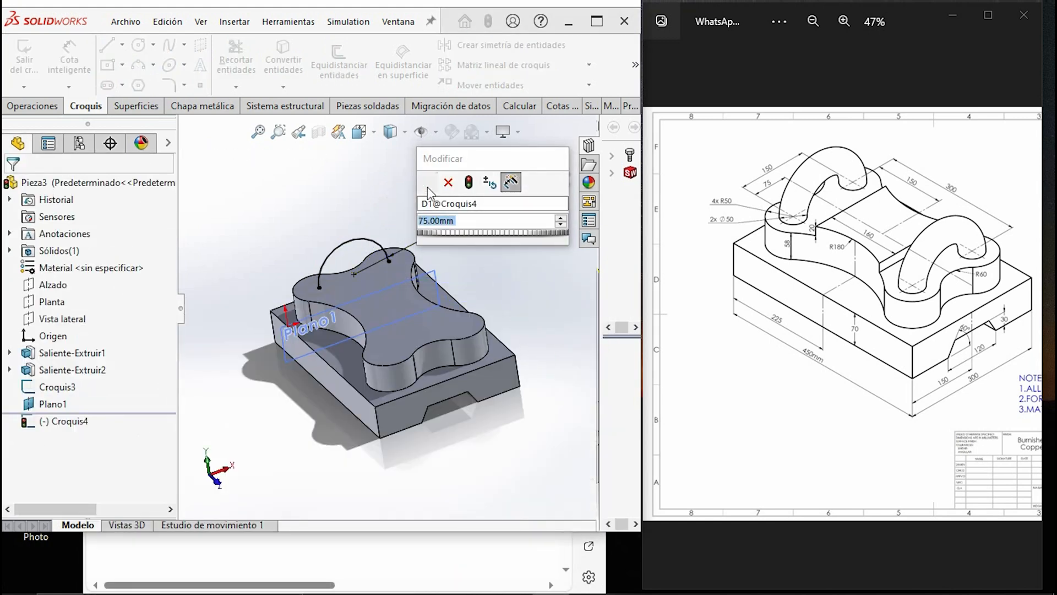
{"action": "left_click", "coordinate": [13, 188]}
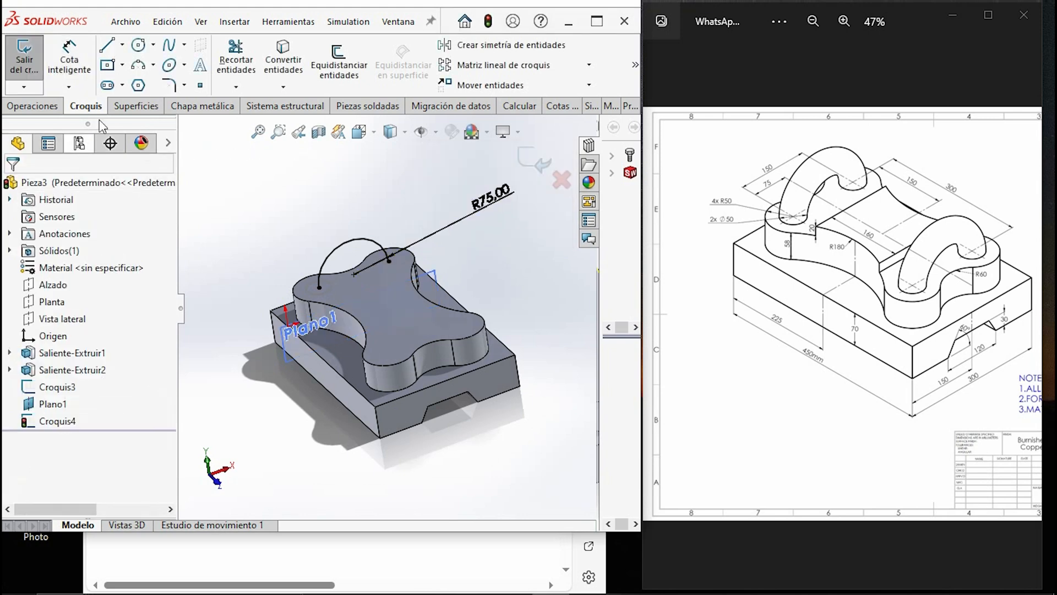
- Sweep the 50 mm circle along the semicircular arc to form a solid handle joining the two rear lobes
{"action": "left_click", "coordinate": [46, 109]}
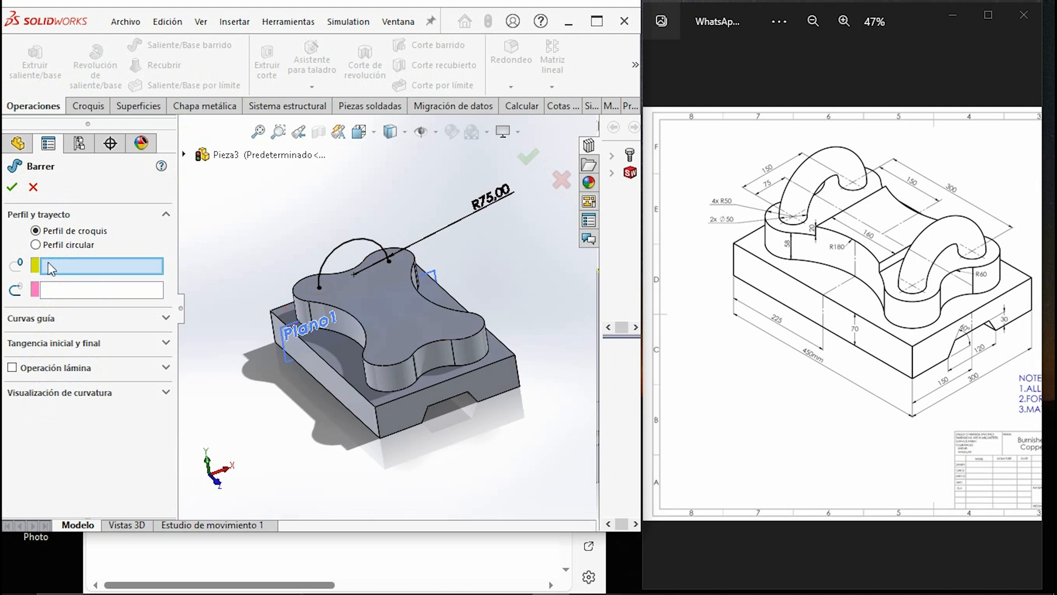
{"action": "left_click", "coordinate": [329, 295]}
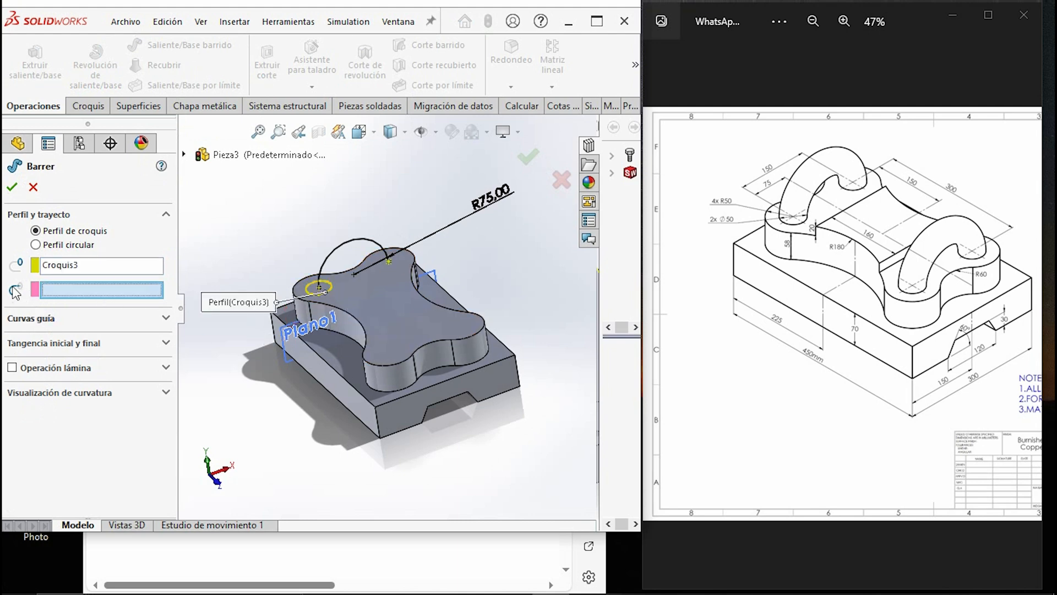
{"action": "left_click", "coordinate": [343, 252]}
{"action": "left_click", "coordinate": [12, 189]}
{"action": "scroll", "coordinate": [370, 281], "scroll_direction": "down", "scroll_amount": 4}
{"action": "middle_click_drag", "start_coordinate": [369, 270], "coordinate": [611, 275]}
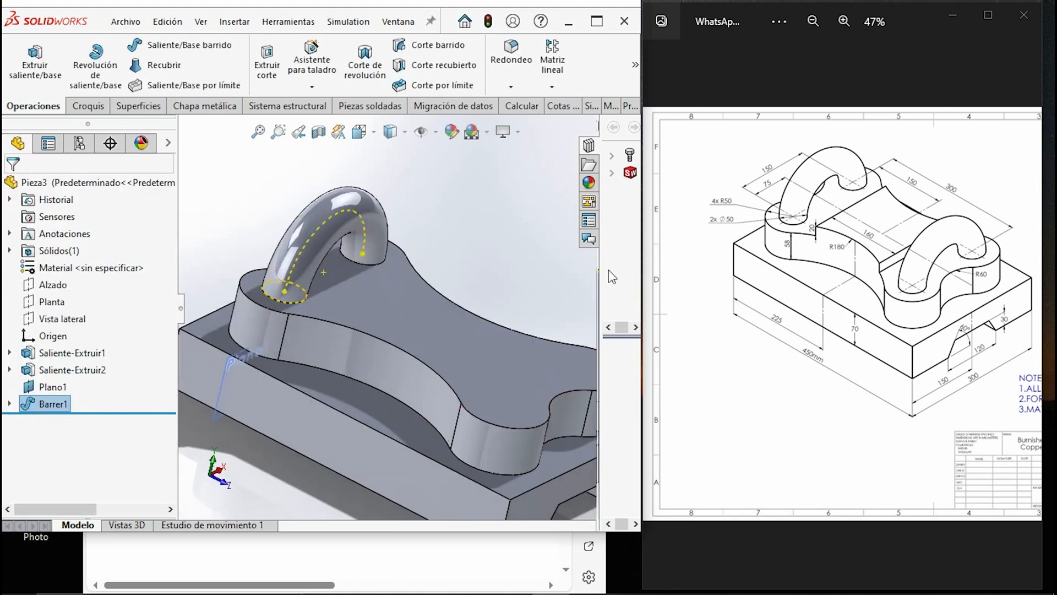
{"action": "scroll", "coordinate": [550, 314], "scroll_direction": "up", "scroll_amount": 2}
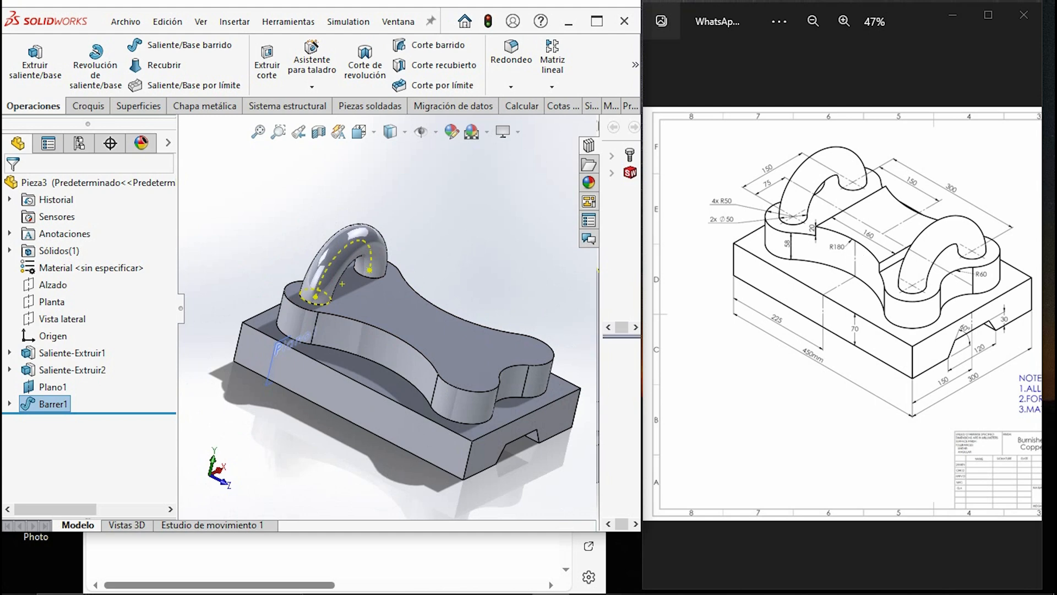
- Sketch a center rectangle about 217 mm wide and 176 mm long on the top face of the raised body, around its middle
{"action": "middle_click_drag", "start_coordinate": [553, 281], "coordinate": [465, 366]}
{"action": "left_click", "coordinate": [465, 366]}
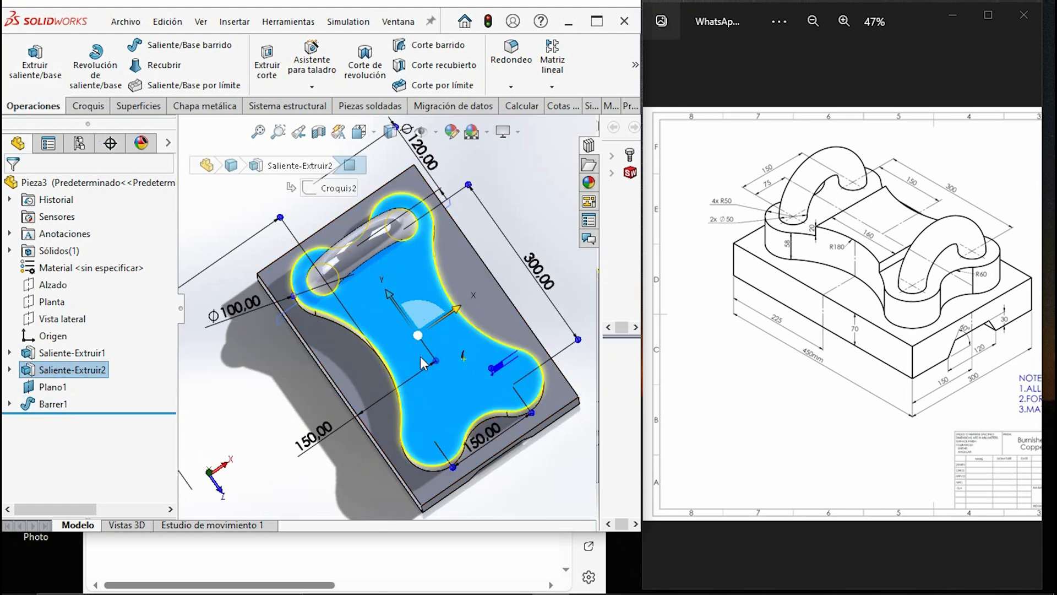
{"action": "left_click", "coordinate": [87, 106]}
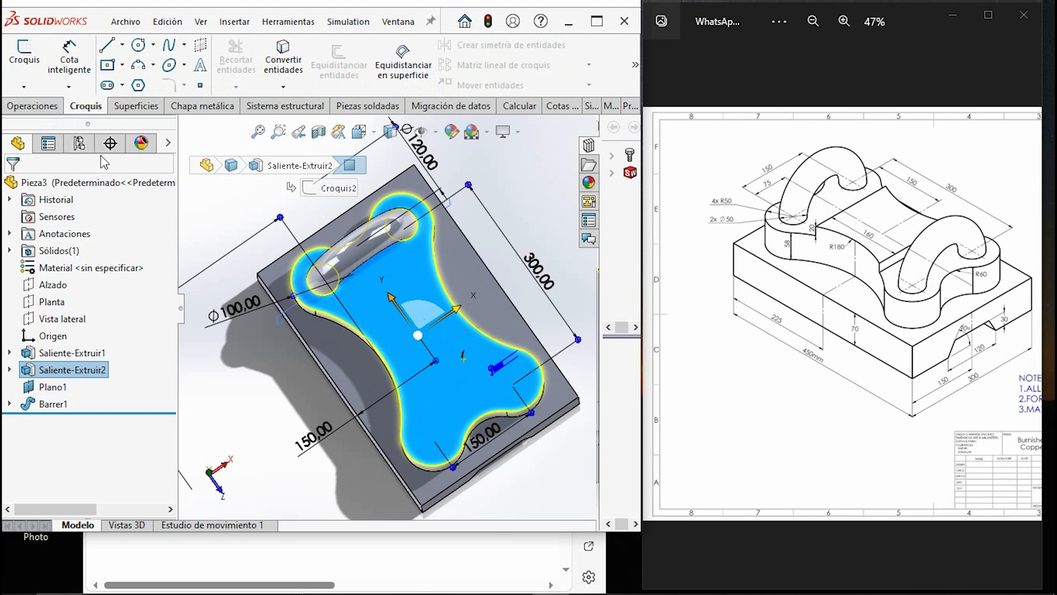
{"action": "key", "text": "ctrl+8"}
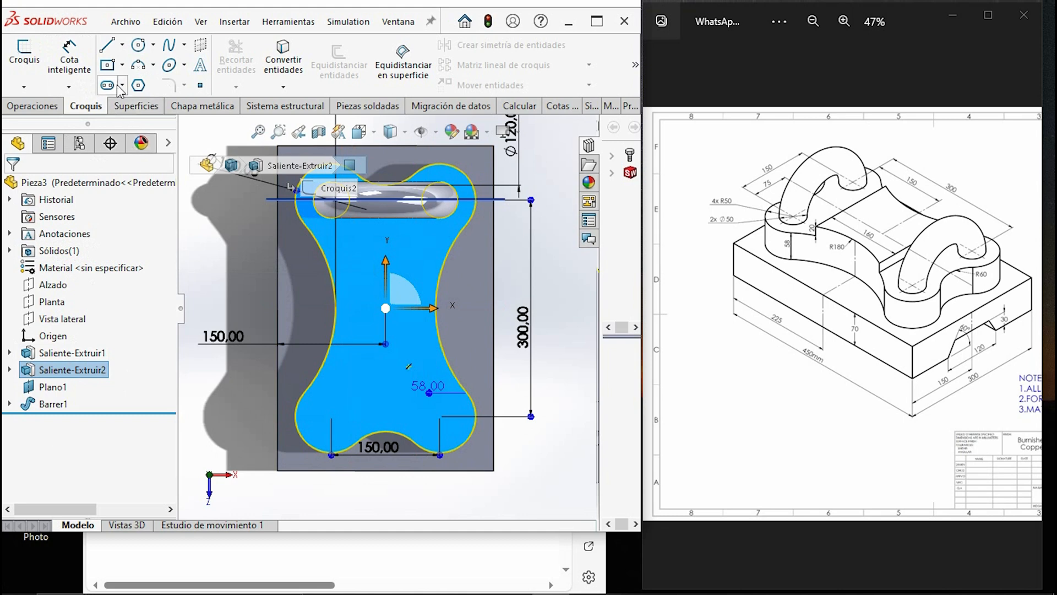
{"action": "left_click", "coordinate": [122, 65]}
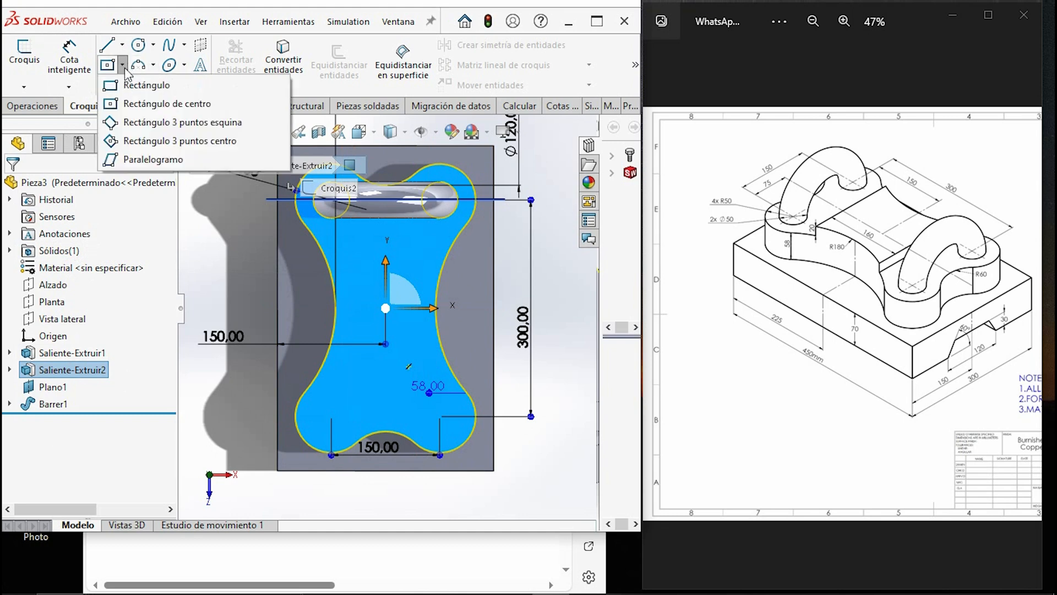
{"action": "left_click", "coordinate": [126, 104]}
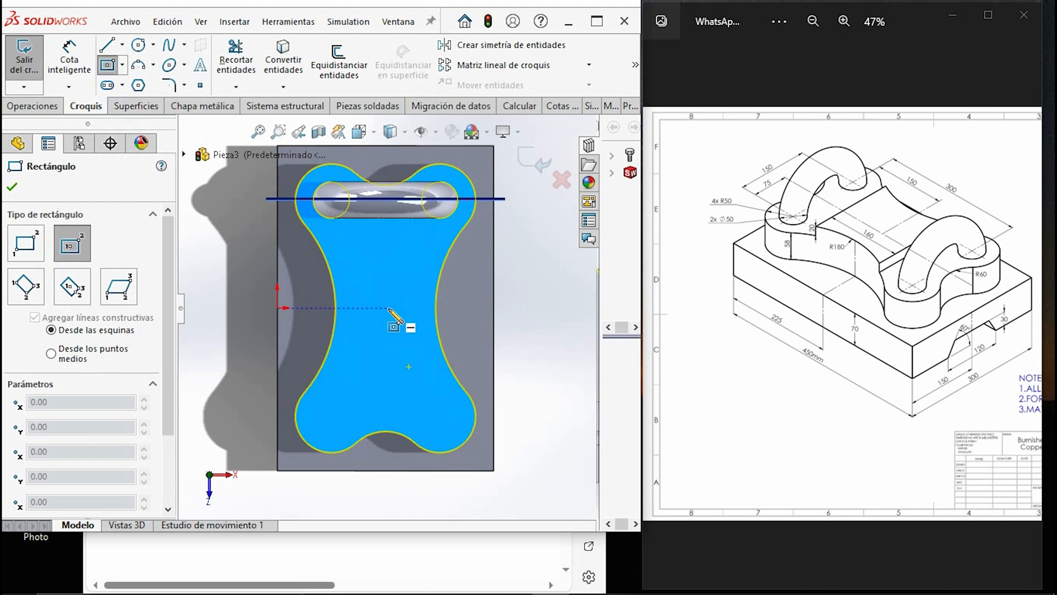
{"action": "left_click", "coordinate": [389, 308]}
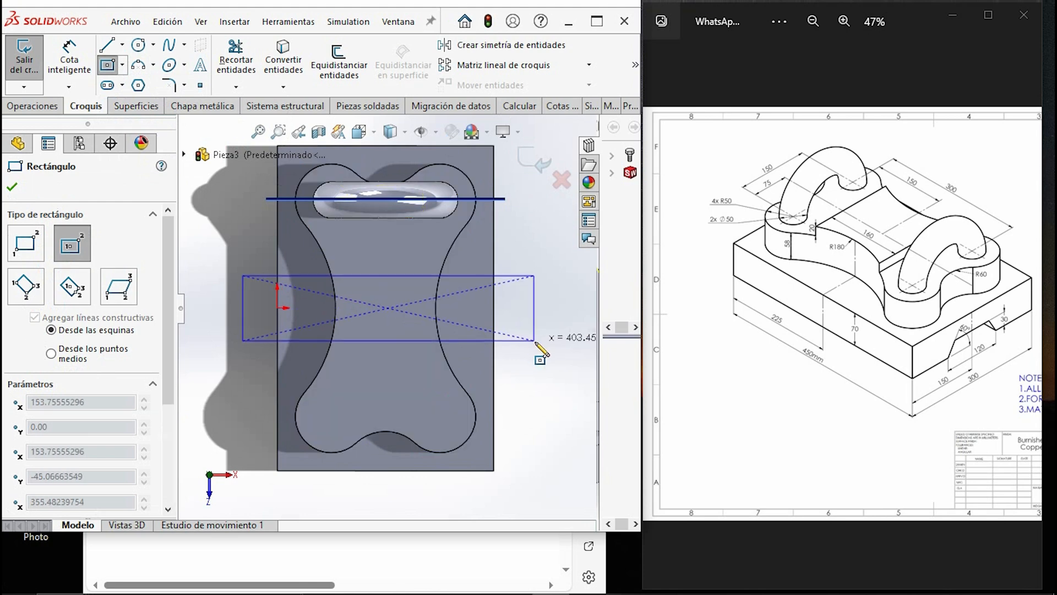
{"action": "left_click", "coordinate": [467, 371]}
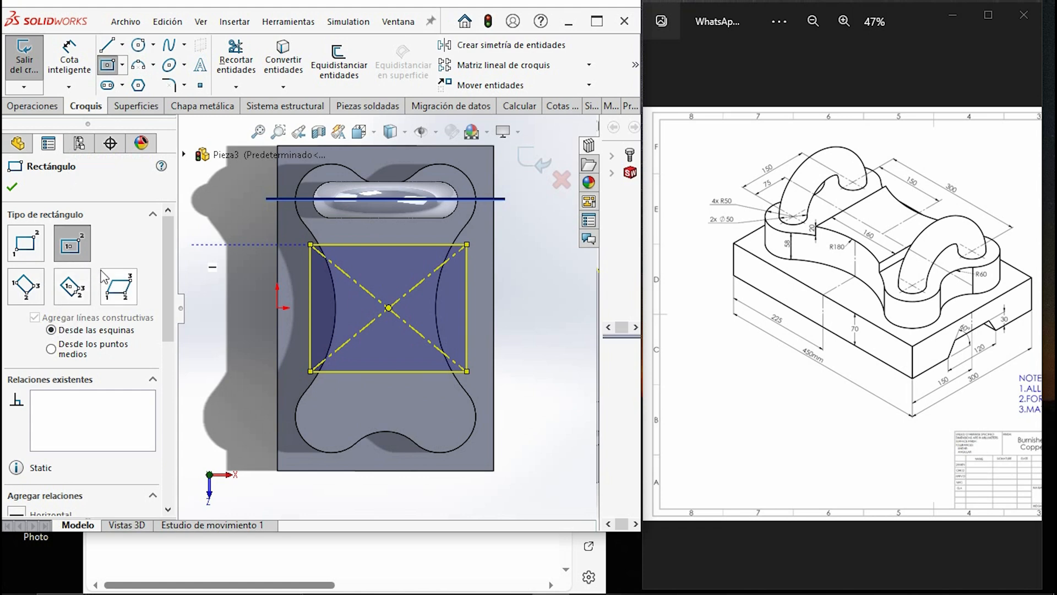
- Dimension the distance between the rectangle's front and rear edges as 160 mm
{"action": "left_click", "coordinate": [66, 50]}
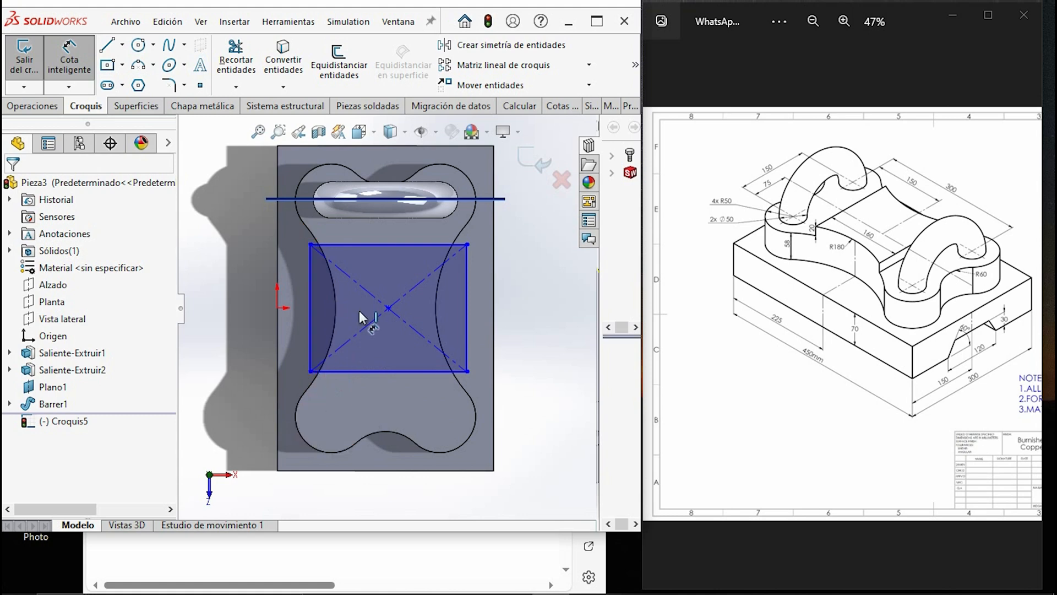
{"action": "left_click", "coordinate": [372, 243]}
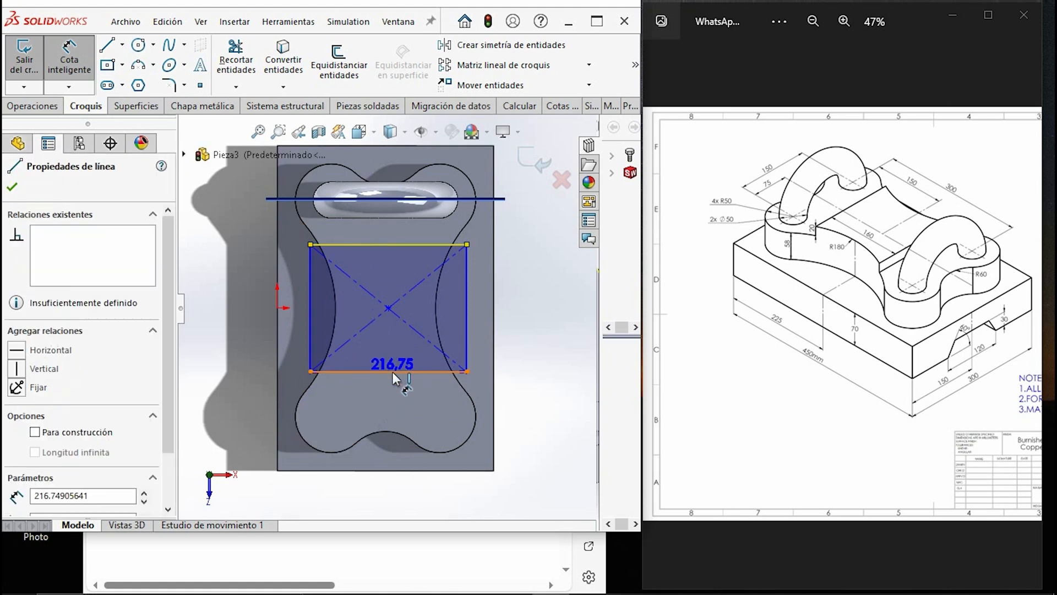
{"action": "left_click", "coordinate": [392, 372]}
{"action": "left_click", "coordinate": [547, 329]}
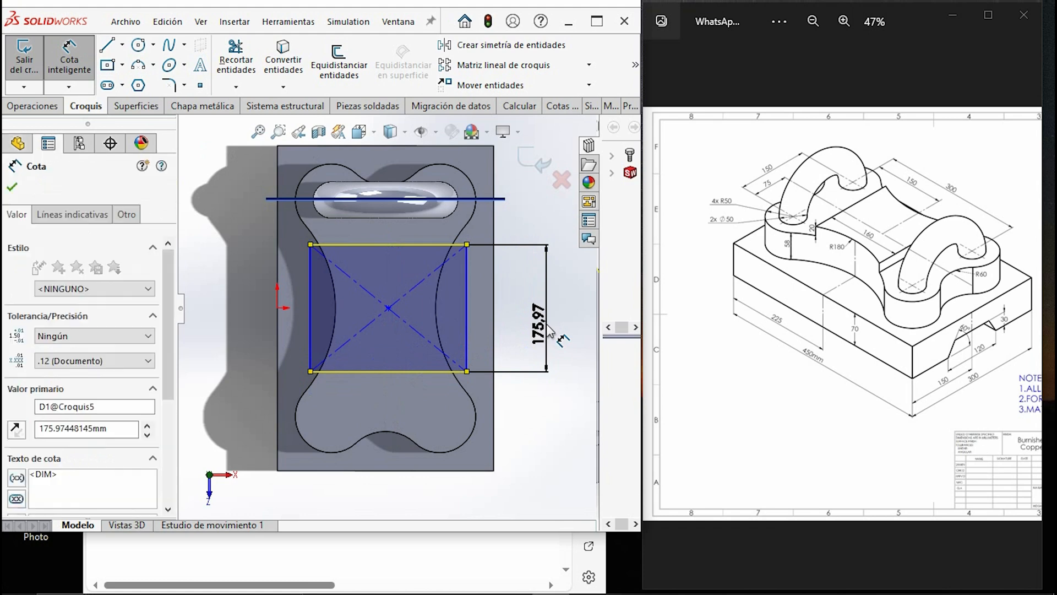
{"action": "type", "text": "160"}
{"action": "key", "text": "Return"}
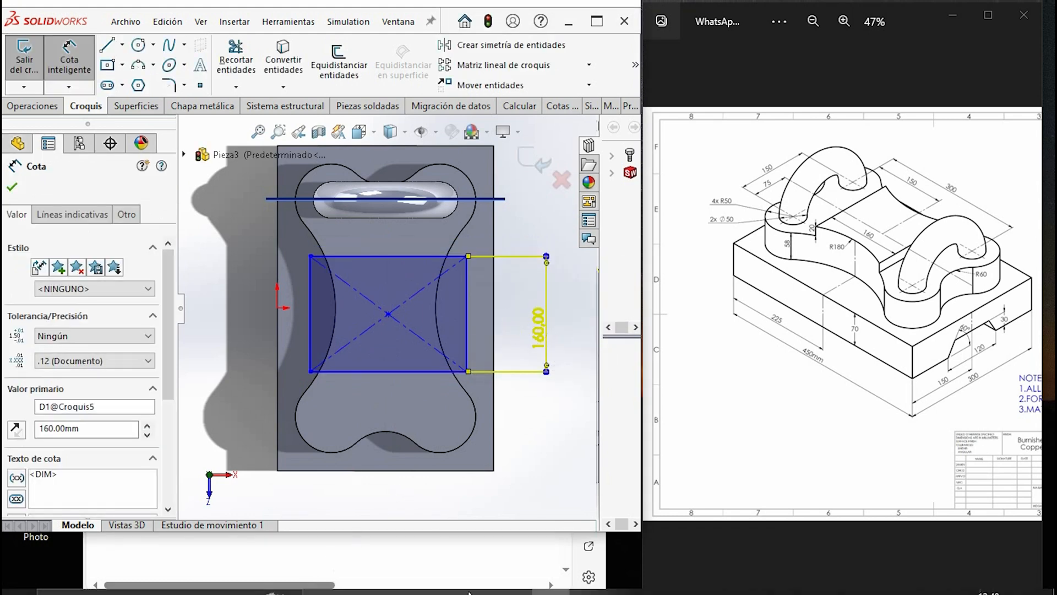
{"action": "key", "text": "Escape"}
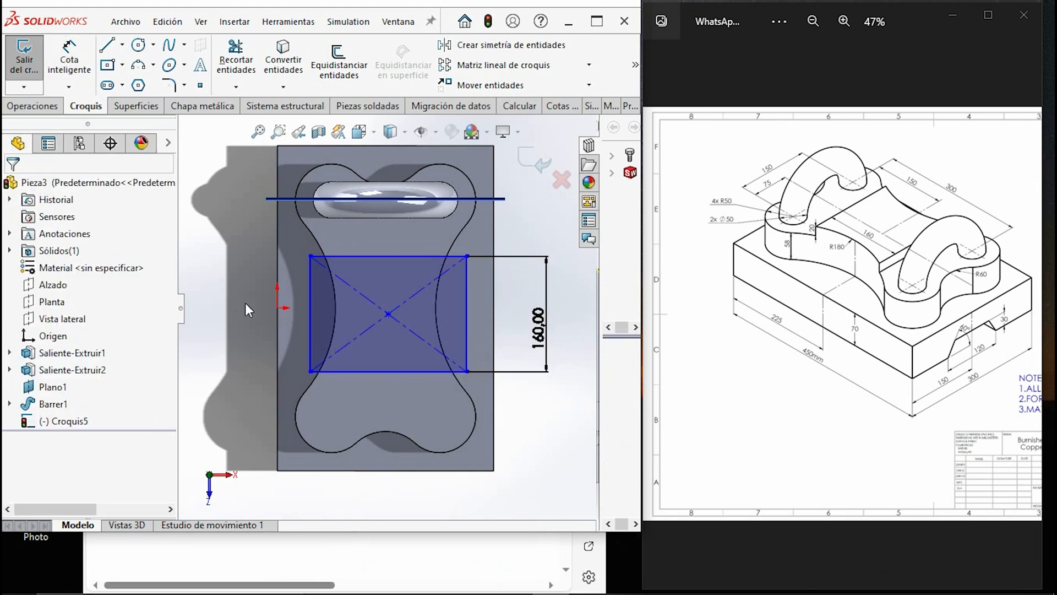
- Align the rectangle's center horizontally with the origin and vertically with the midpoint of the base's front edge
{"action": "left_click", "coordinate": [277, 308]}
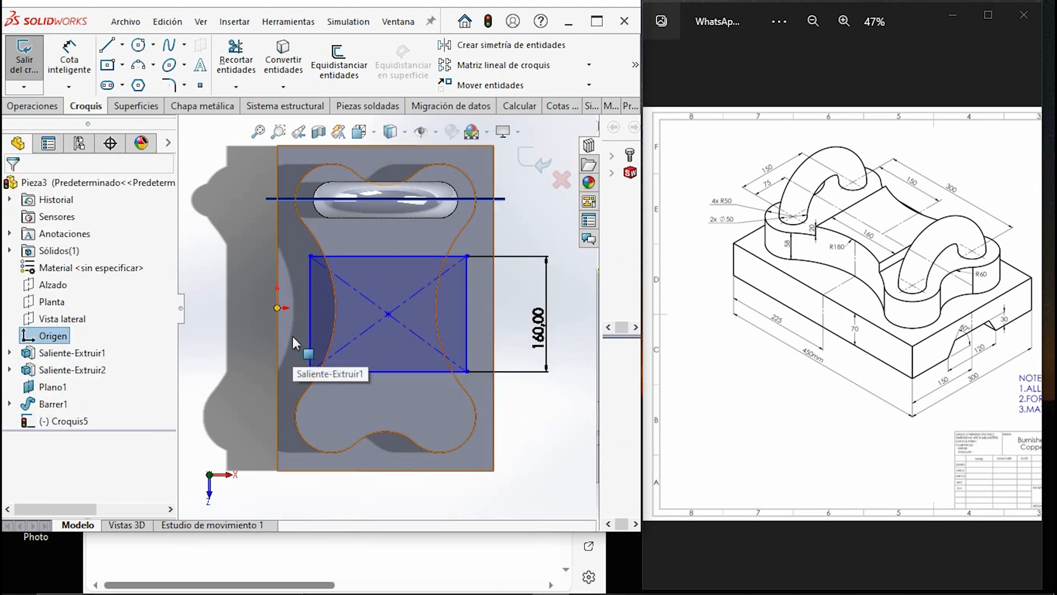
{"action": "left_click", "coordinate": [388, 313], "text": "ctrl"}
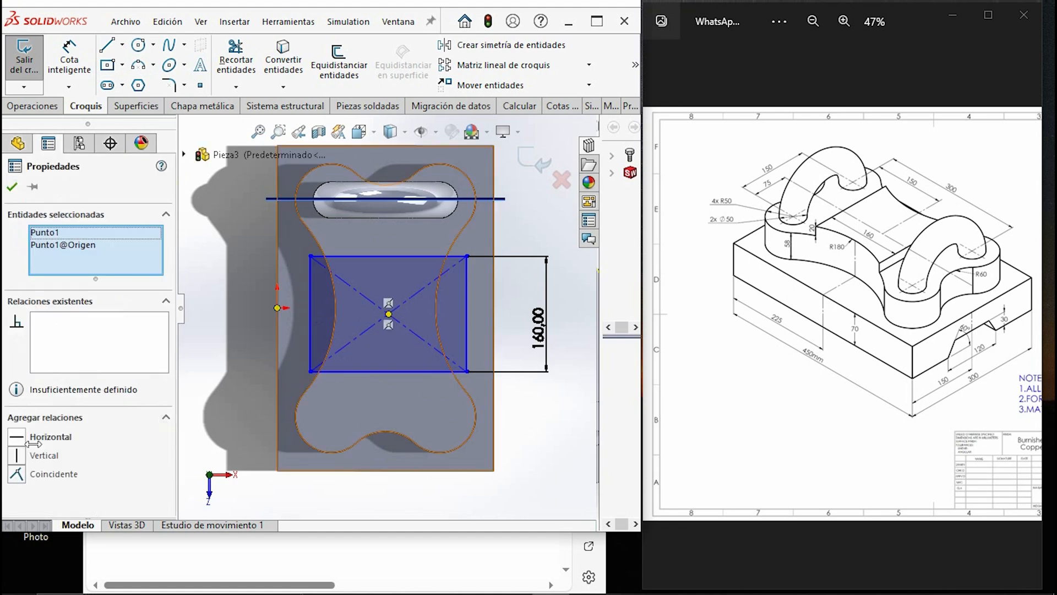
{"action": "left_click", "coordinate": [16, 439]}
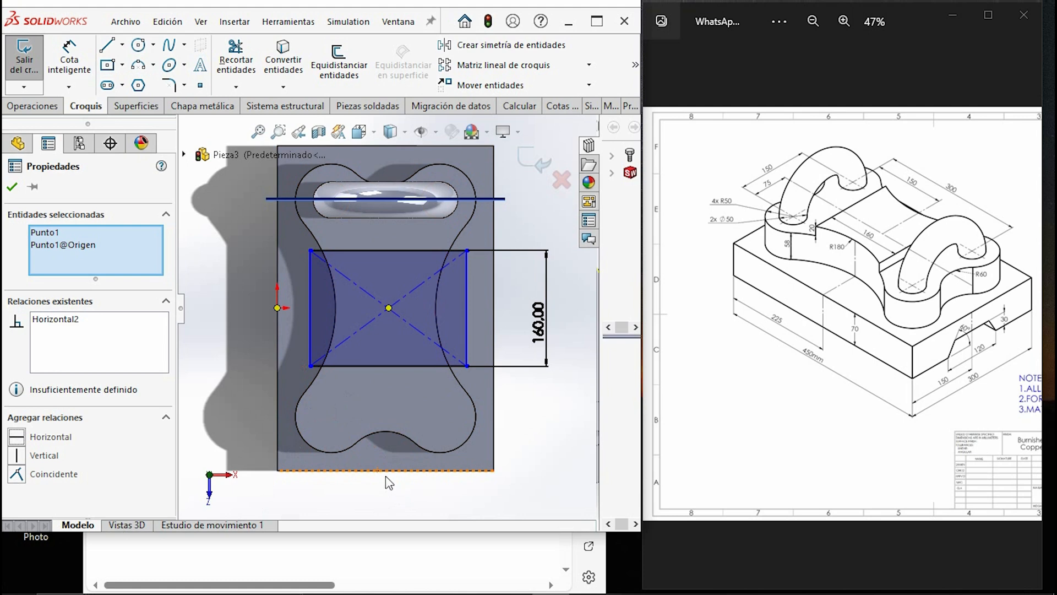
{"action": "left_click", "coordinate": [12, 187]}
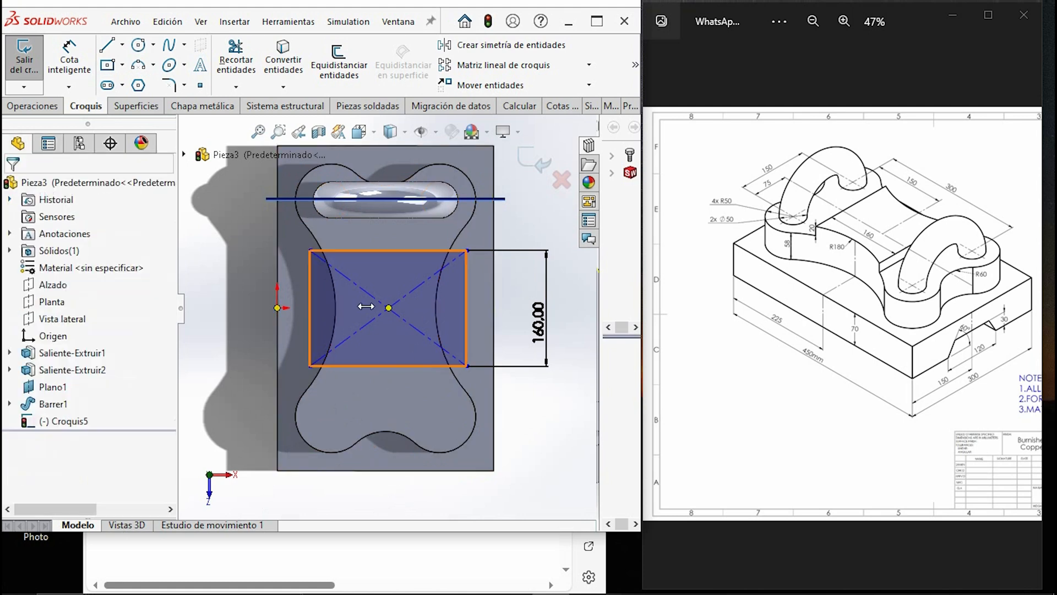
{"action": "left_click", "coordinate": [388, 307]}
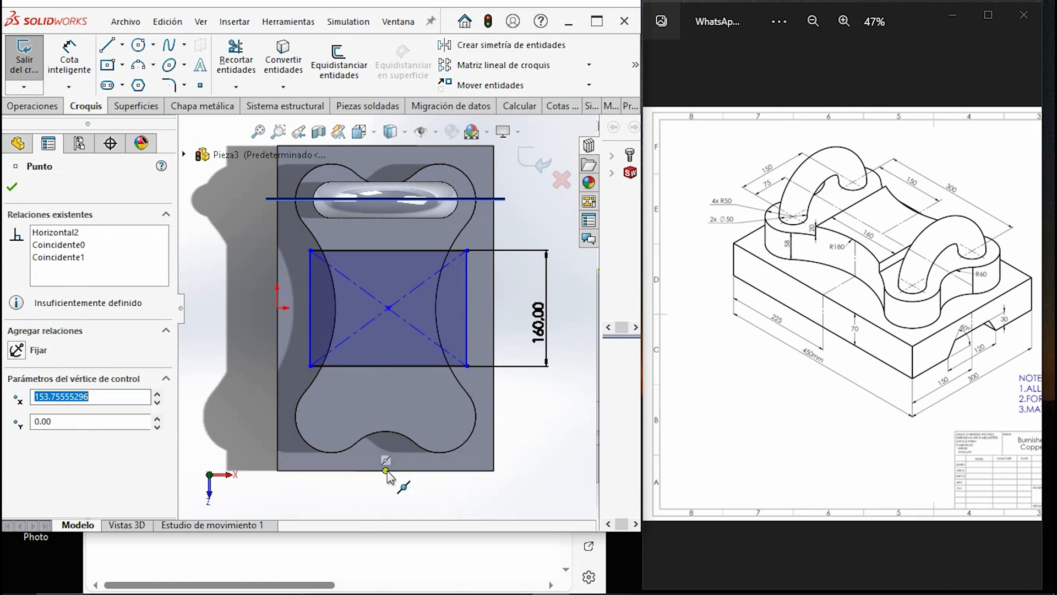
{"action": "left_click", "coordinate": [388, 308], "text": "ctrl"}
{"action": "left_click", "coordinate": [22, 455]}
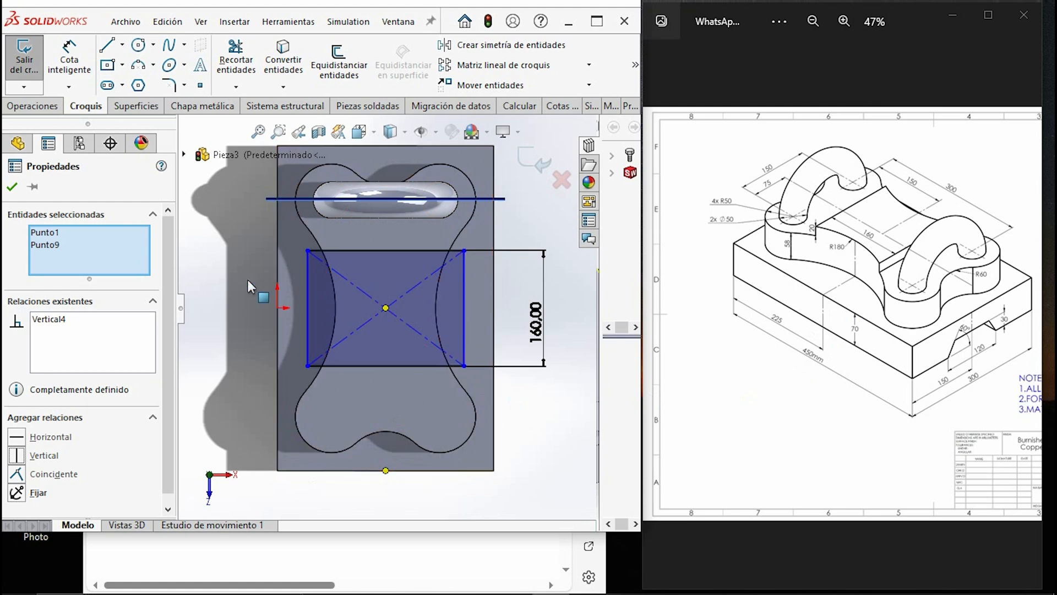
{"action": "left_click", "coordinate": [153, 66]}
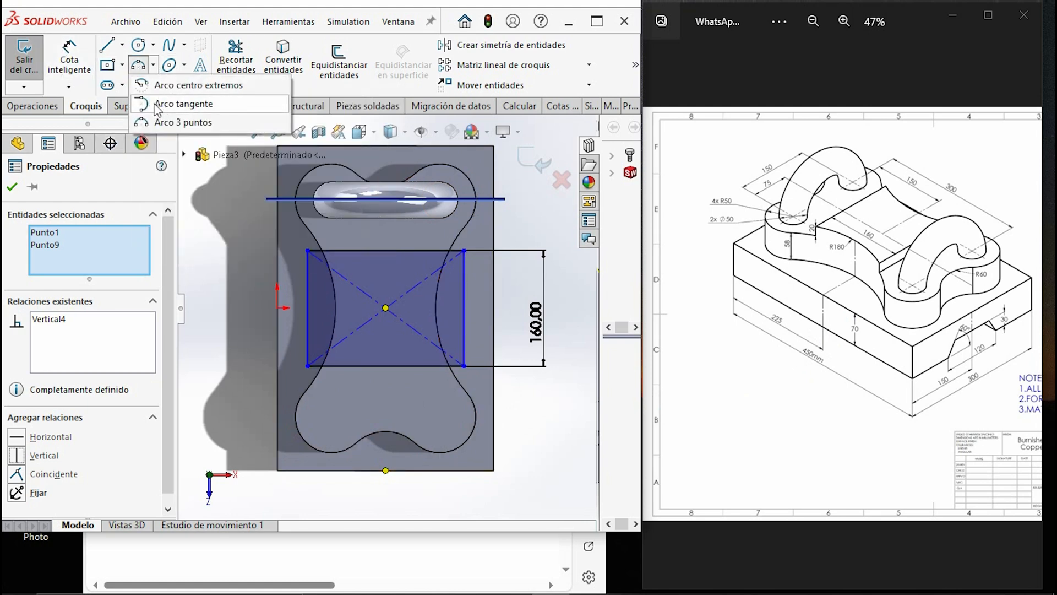
{"action": "left_click", "coordinate": [173, 123]}
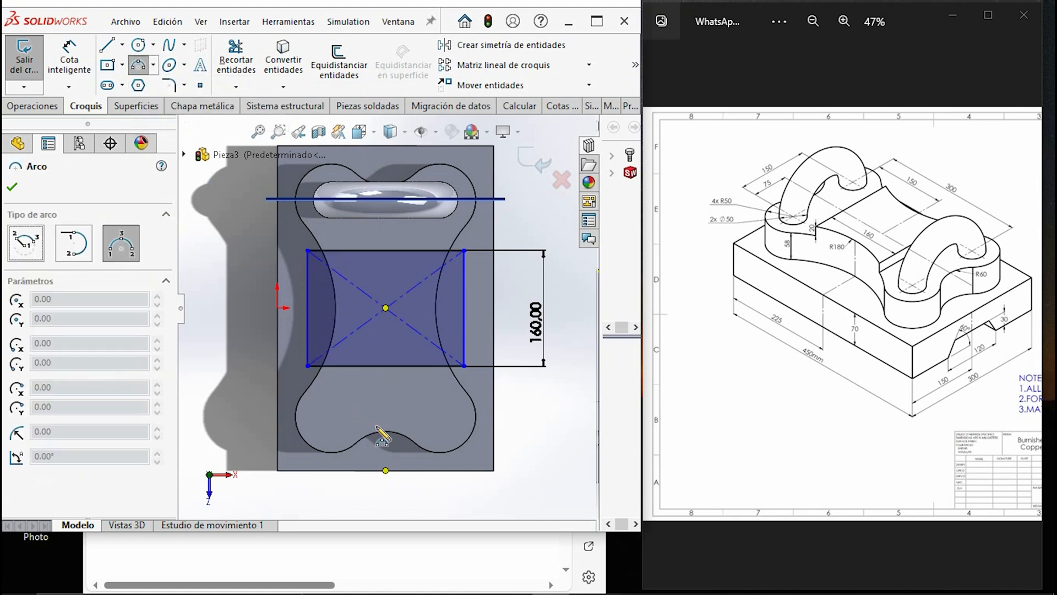
{"action": "key", "text": "Escape"}
- Convert the two long concave side edges of the raised body into sketch arcs
{"action": "left_click", "coordinate": [283, 55]}
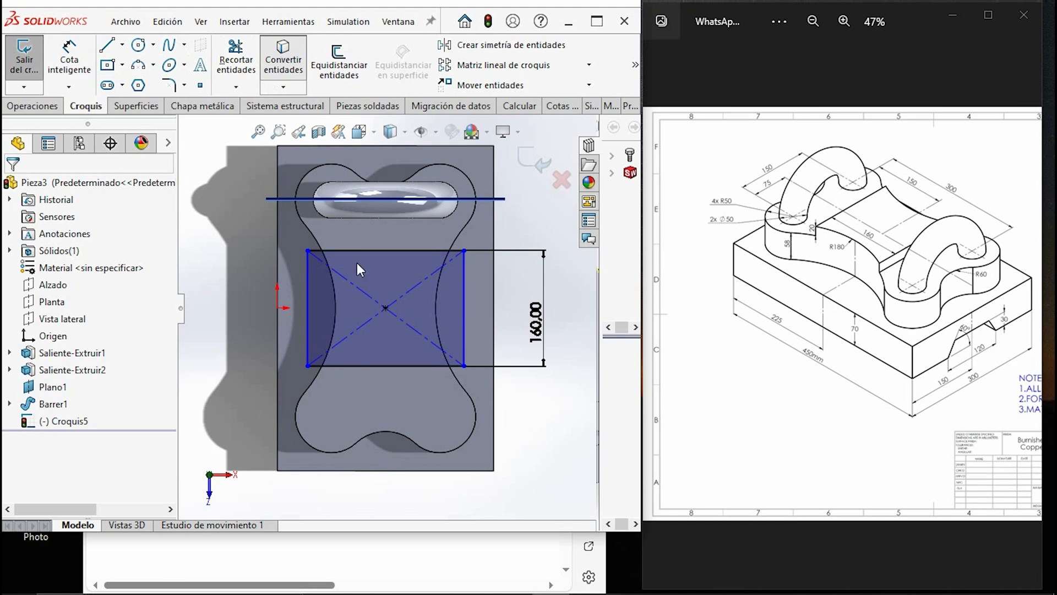
{"action": "left_click", "coordinate": [333, 314]}
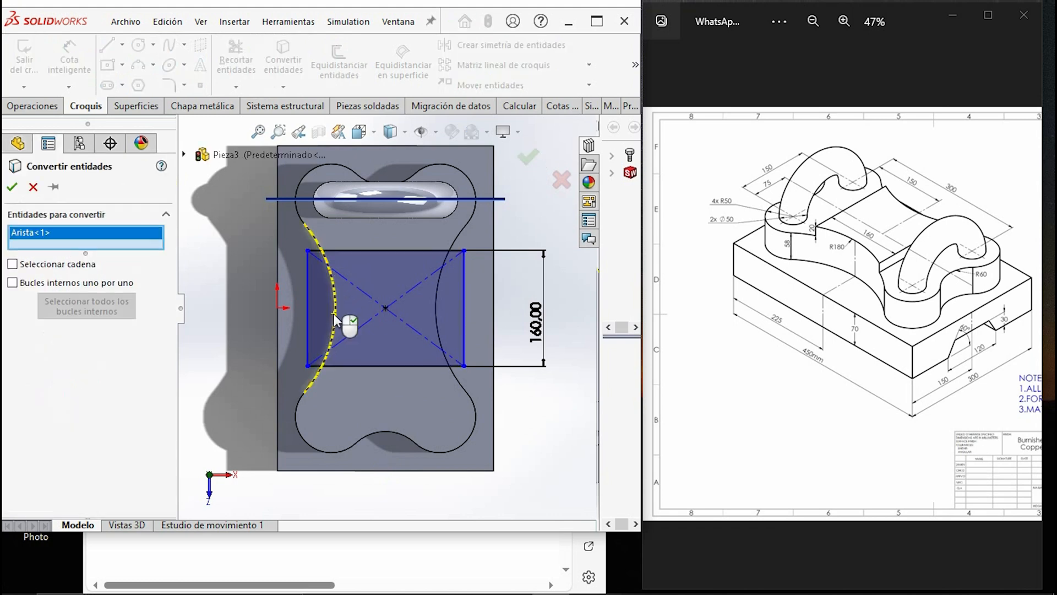
{"action": "left_click", "coordinate": [437, 316]}
{"action": "left_click", "coordinate": [16, 187]}
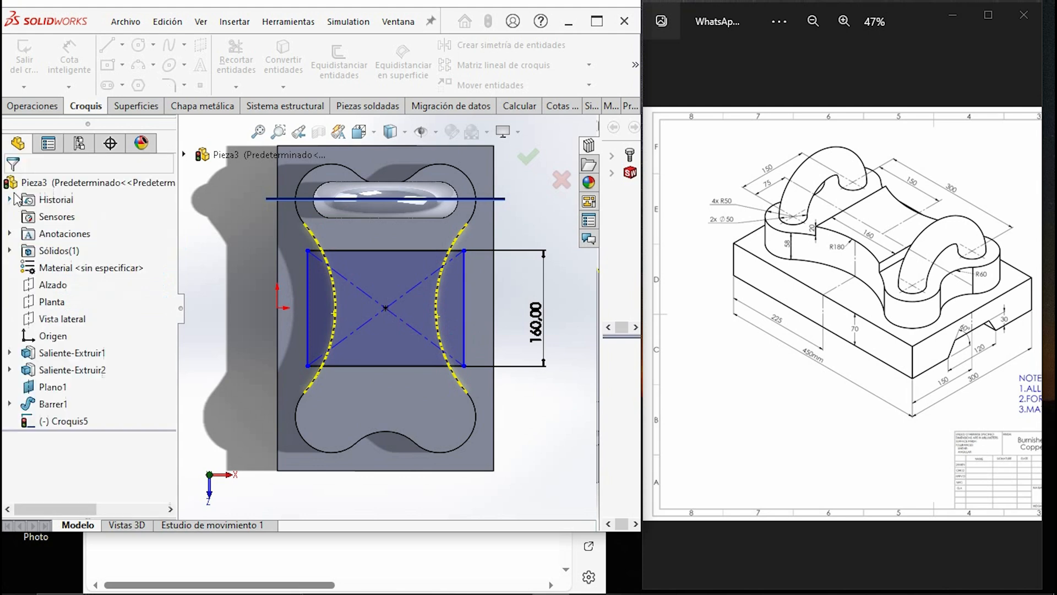
- Trim the rectangle and converted arcs to a closed profile bounded by the two concave sides and the front and rear lines
{"action": "middle_click_drag", "start_coordinate": [335, 359], "coordinate": [385, 283]}
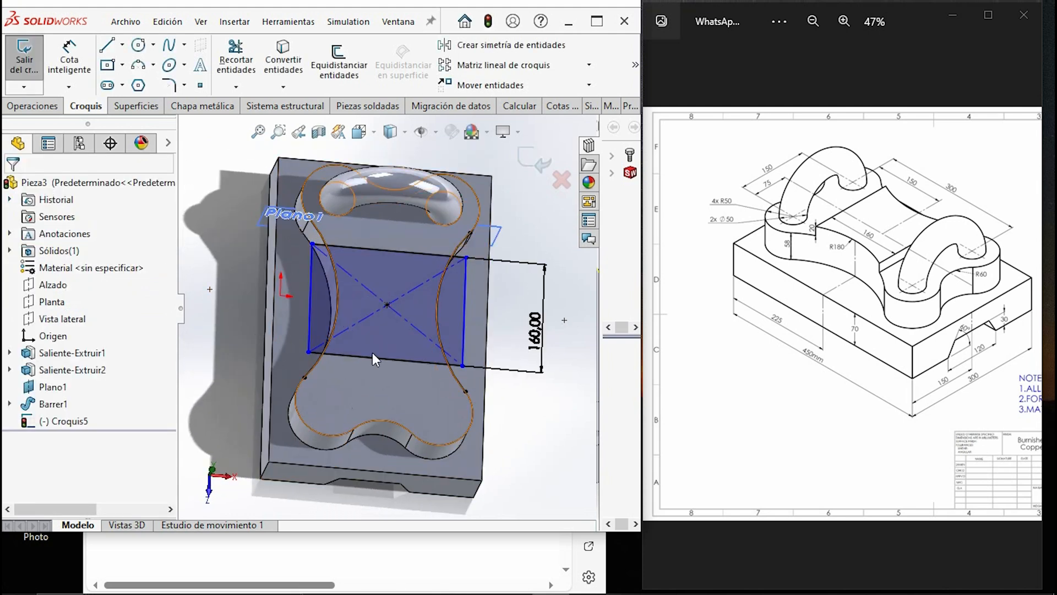
{"action": "middle_click_drag", "start_coordinate": [374, 340], "coordinate": [375, 402]}
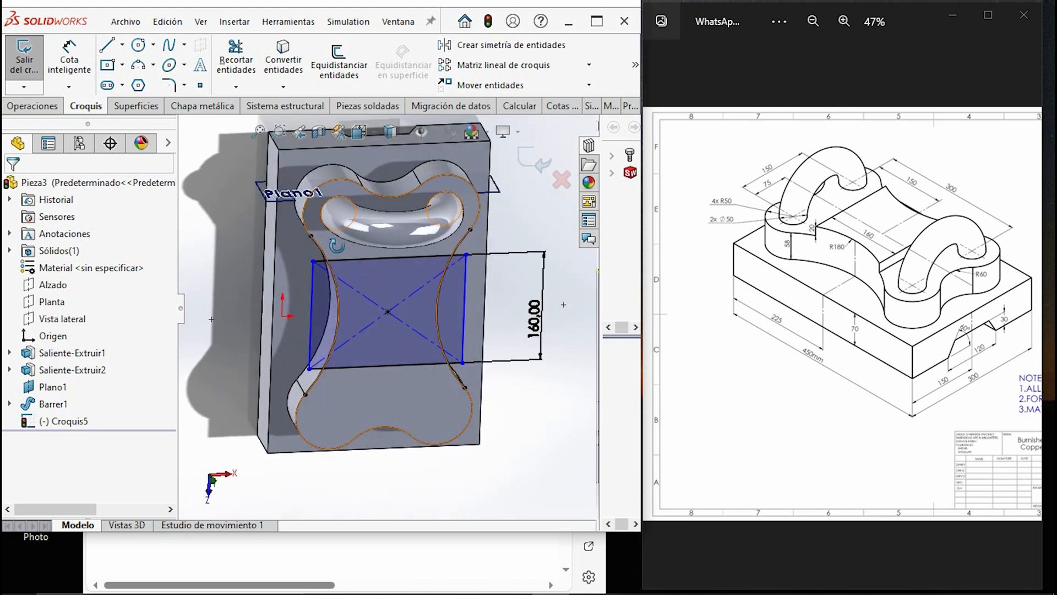
{"action": "left_click", "coordinate": [234, 61]}
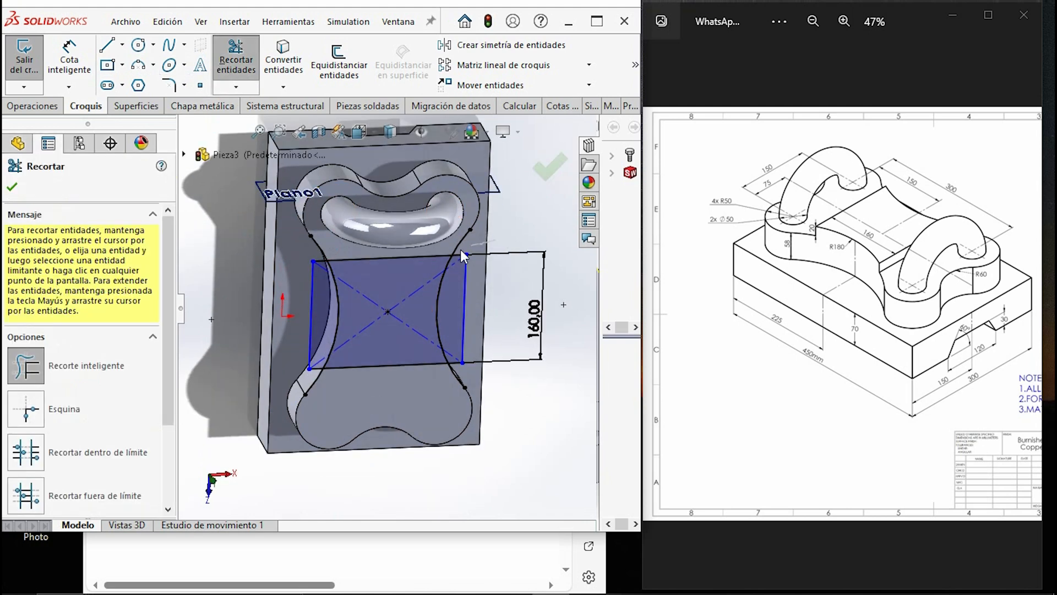
{"action": "left_click_drag", "start_coordinate": [313, 258], "coordinate": [322, 306]}
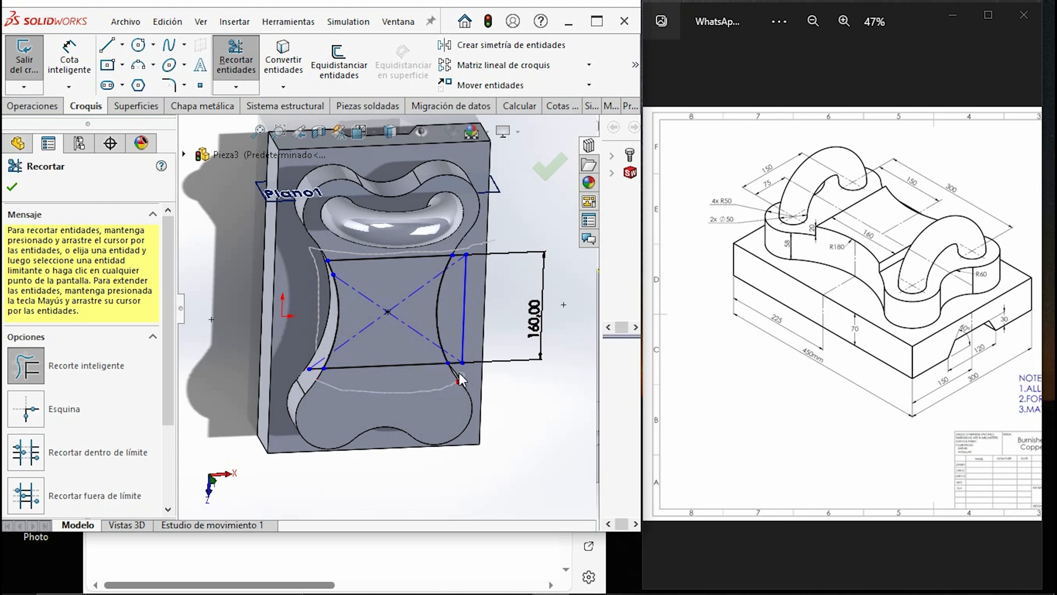
{"action": "left_click_drag", "start_coordinate": [462, 255], "coordinate": [474, 278]}
{"action": "middle_click_drag", "start_coordinate": [473, 279], "coordinate": [384, 313]}
{"action": "scroll", "coordinate": [342, 352], "scroll_direction": "down", "scroll_amount": 2}
{"action": "left_click_drag", "start_coordinate": [303, 309], "coordinate": [302, 335]}
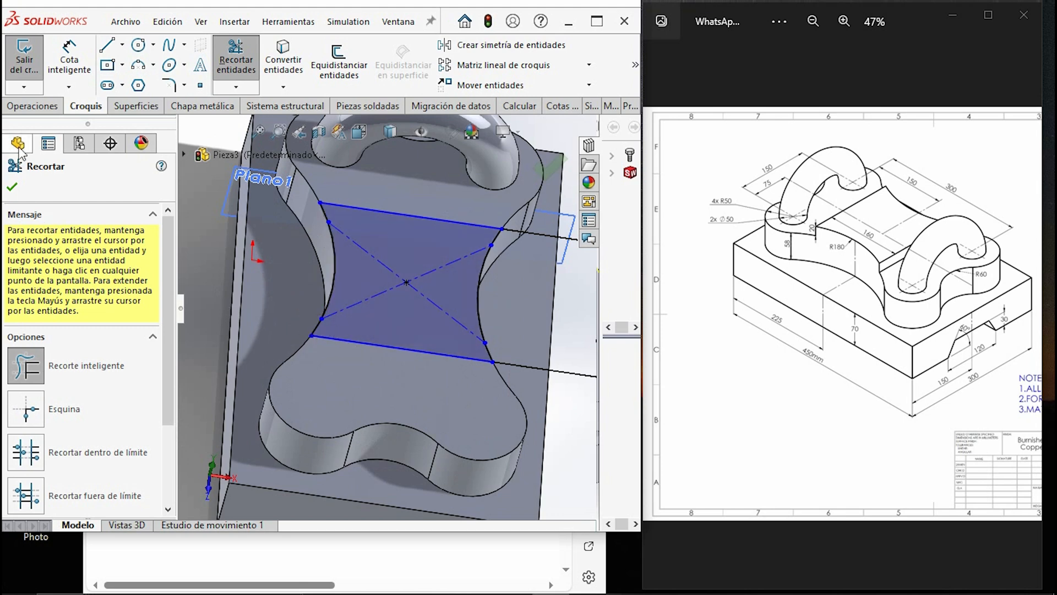
- Extrude the trimmed profile 20 mm upward from the raised body, merging the result
{"action": "left_click", "coordinate": [32, 106]}
{"action": "left_click", "coordinate": [35, 63]}
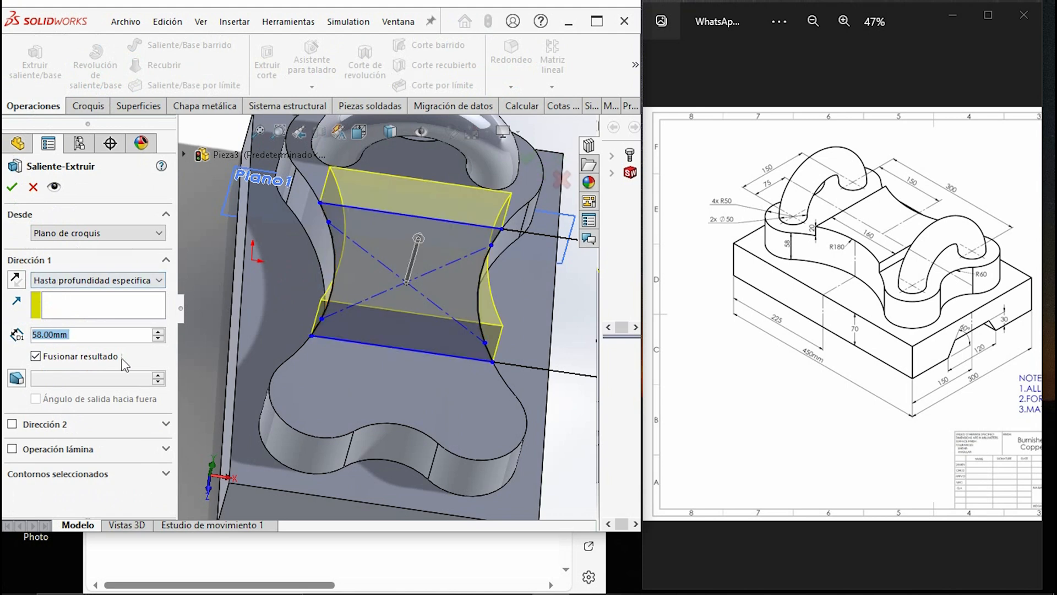
{"action": "type", "text": "20"}
{"action": "key", "text": "Return"}
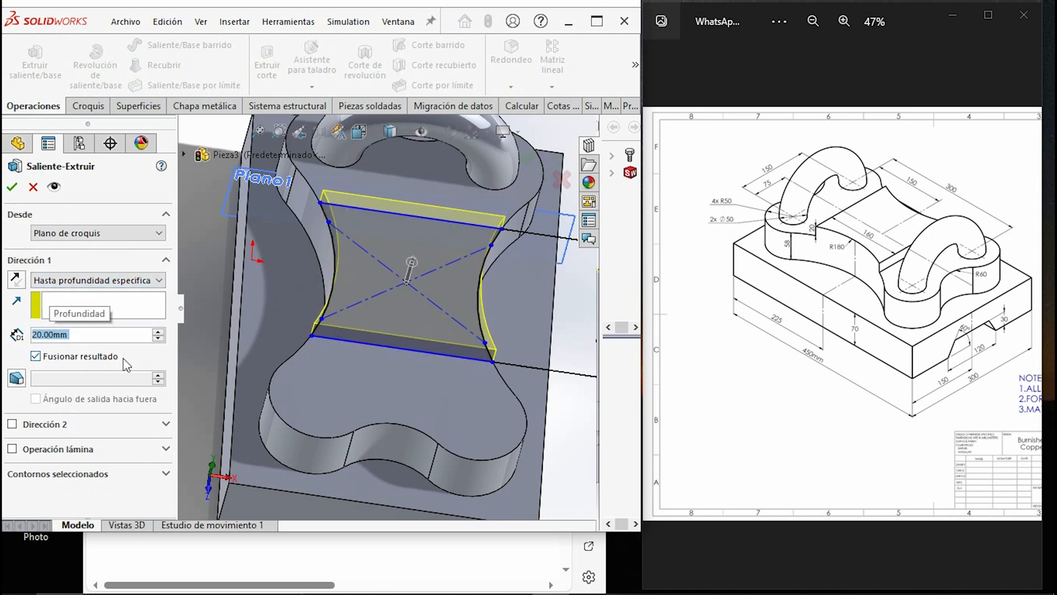
{"action": "left_click", "coordinate": [11, 186]}
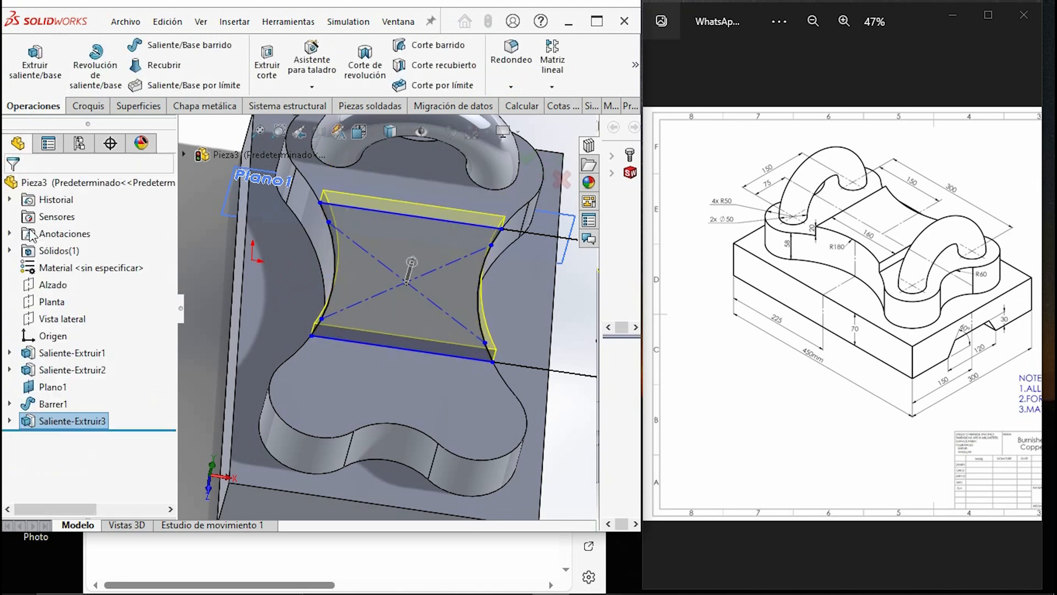
- Mirror the swept handle Barrer1 about the Alzado plane, removing Saliente-Extruir3 from the features to mirror
{"action": "scroll", "coordinate": [434, 334], "scroll_direction": "up", "scroll_amount": 5}
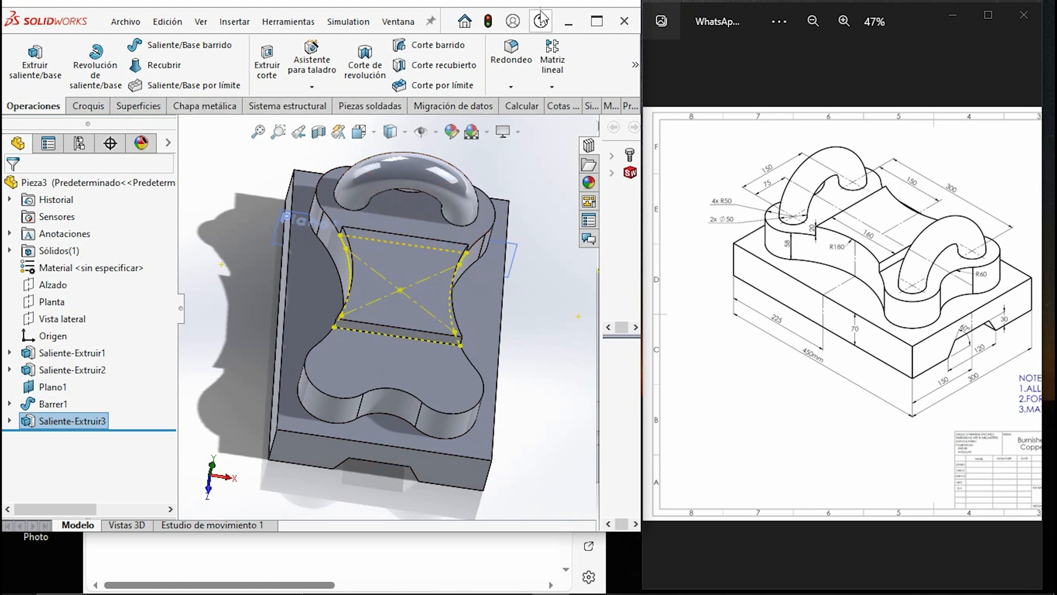
{"action": "left_click", "coordinate": [597, 22]}
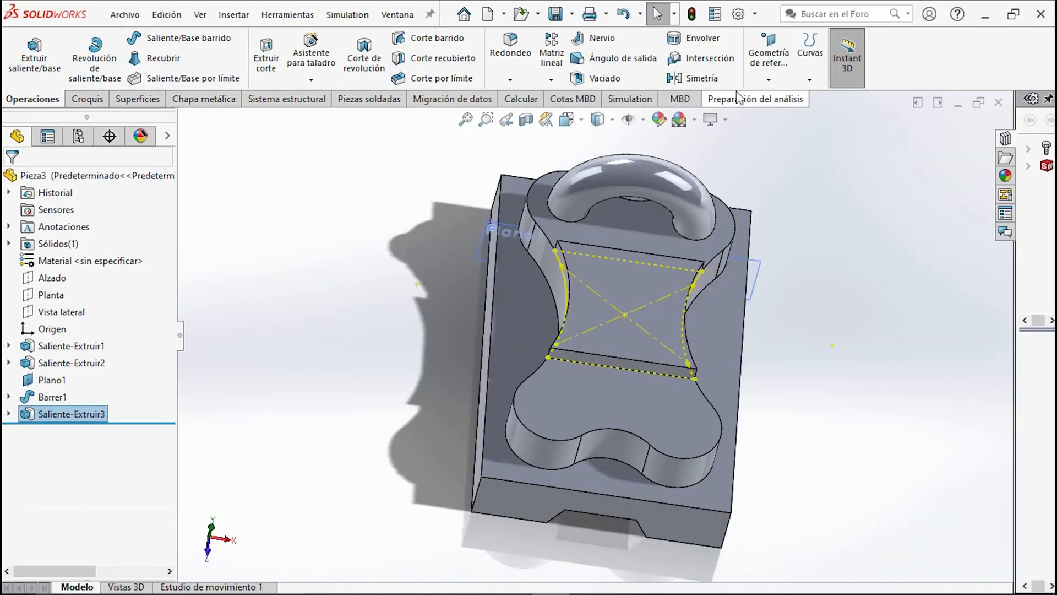
{"action": "left_click", "coordinate": [698, 78]}
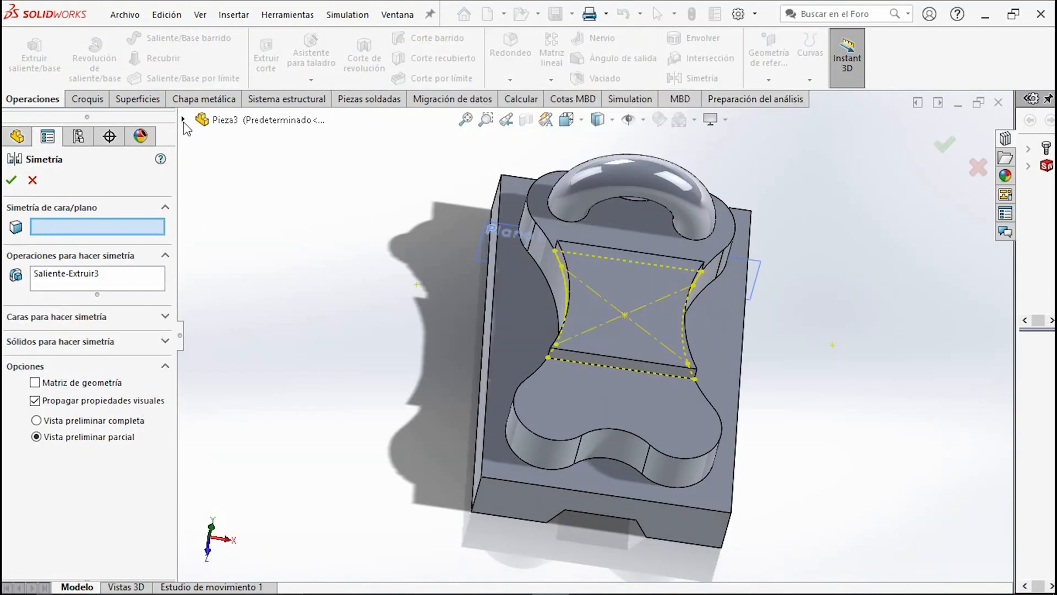
{"action": "left_click", "coordinate": [182, 119]}
{"action": "left_click", "coordinate": [244, 224]}
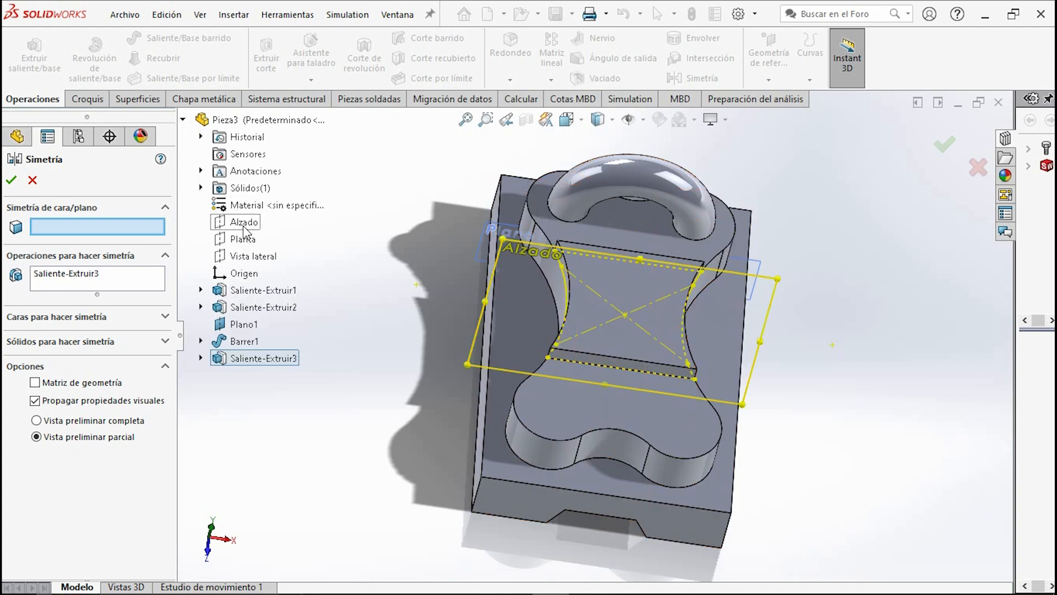
{"action": "left_click", "coordinate": [625, 179]}
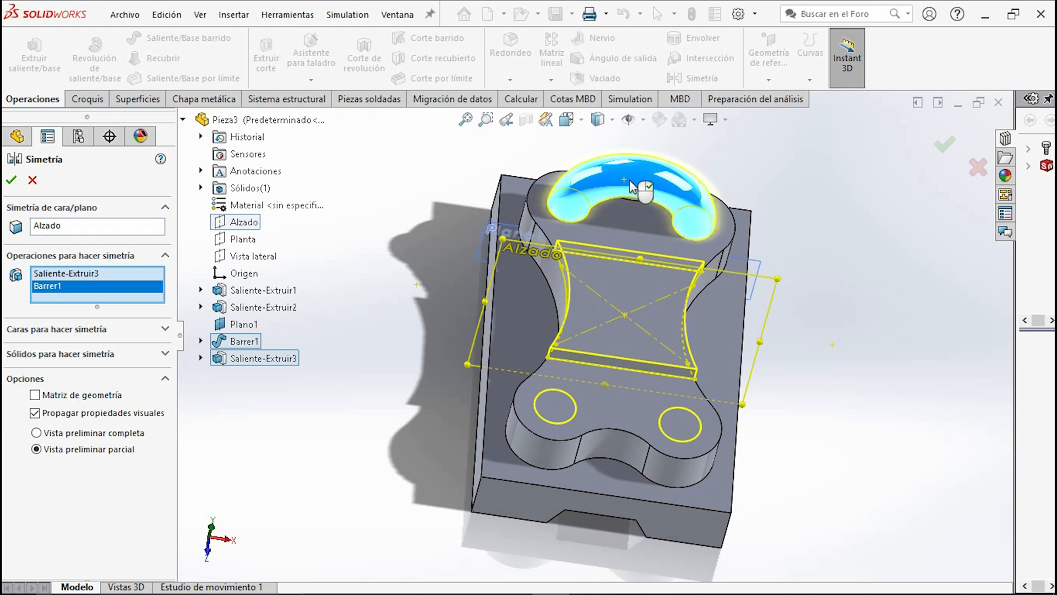
{"action": "left_click", "coordinate": [53, 272]}
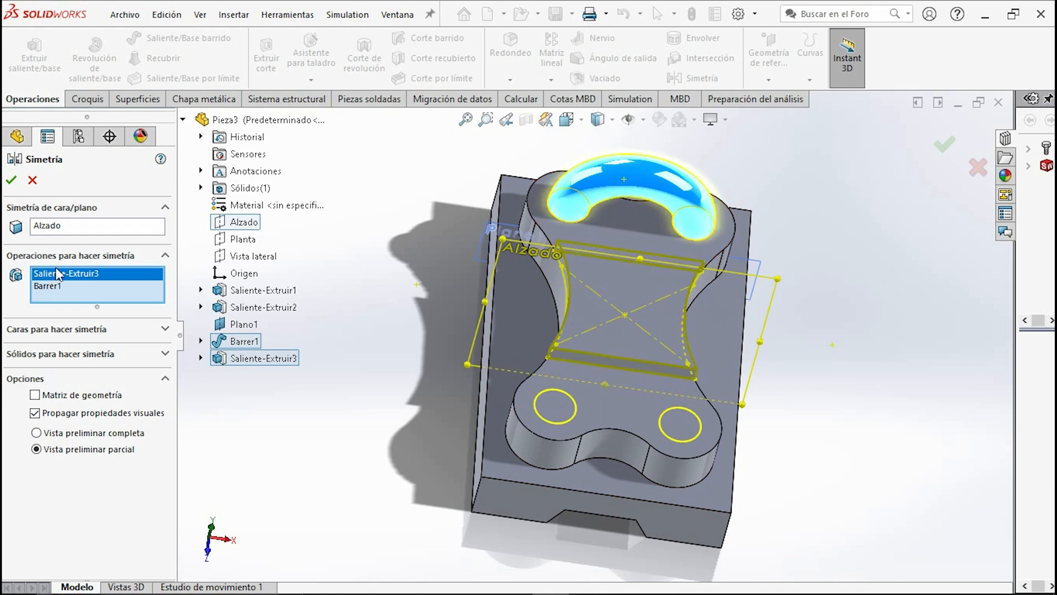
{"action": "right_click", "coordinate": [73, 276]}
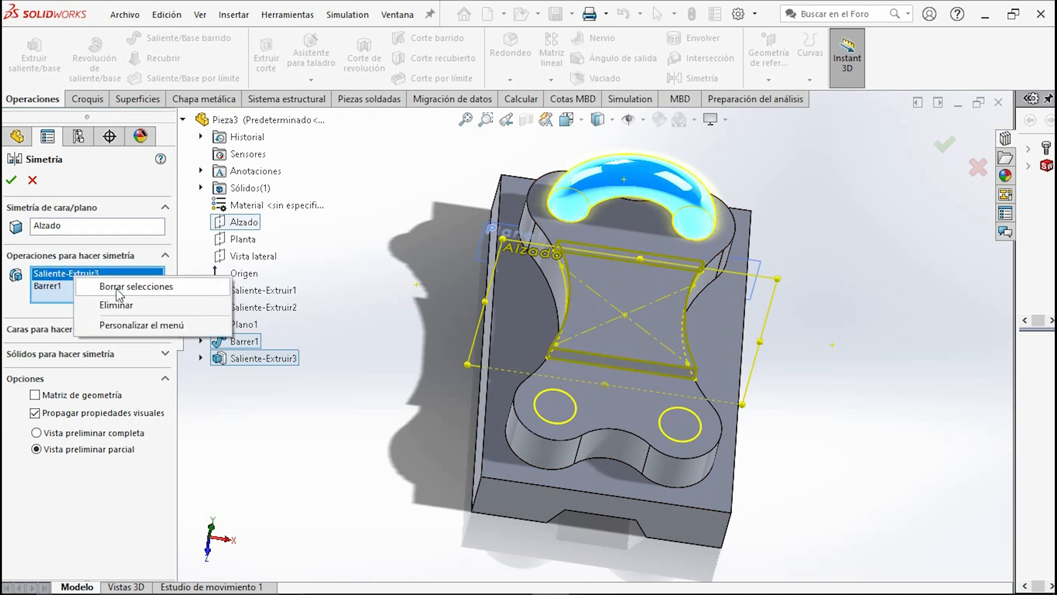
{"action": "left_click", "coordinate": [114, 305]}
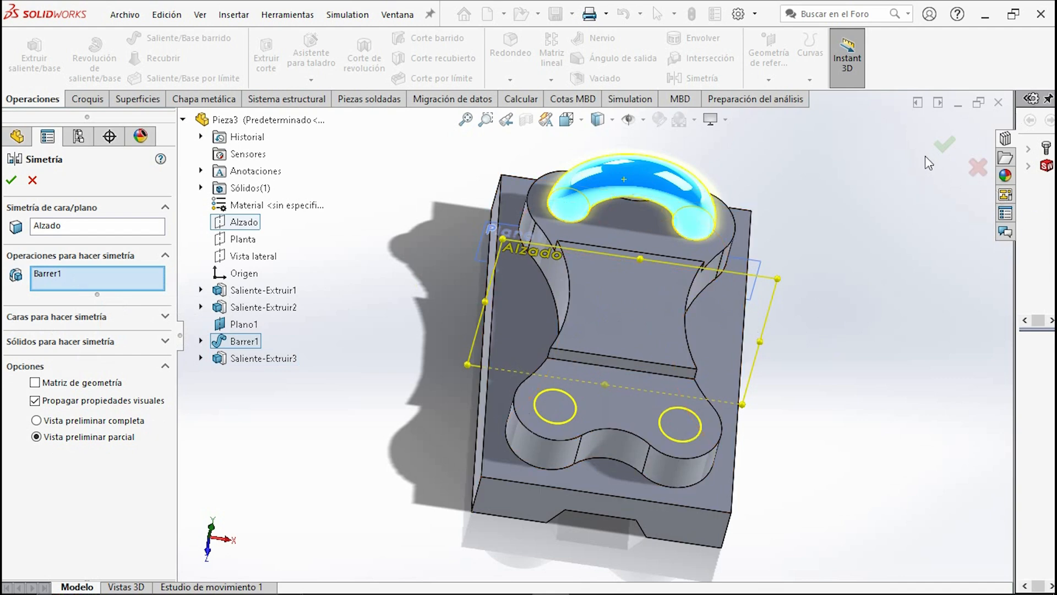
{"action": "left_click", "coordinate": [942, 151]}
{"action": "middle_click_drag", "start_coordinate": [744, 328], "coordinate": [740, 345]}
{"action": "key", "text": "ctrl+7"}
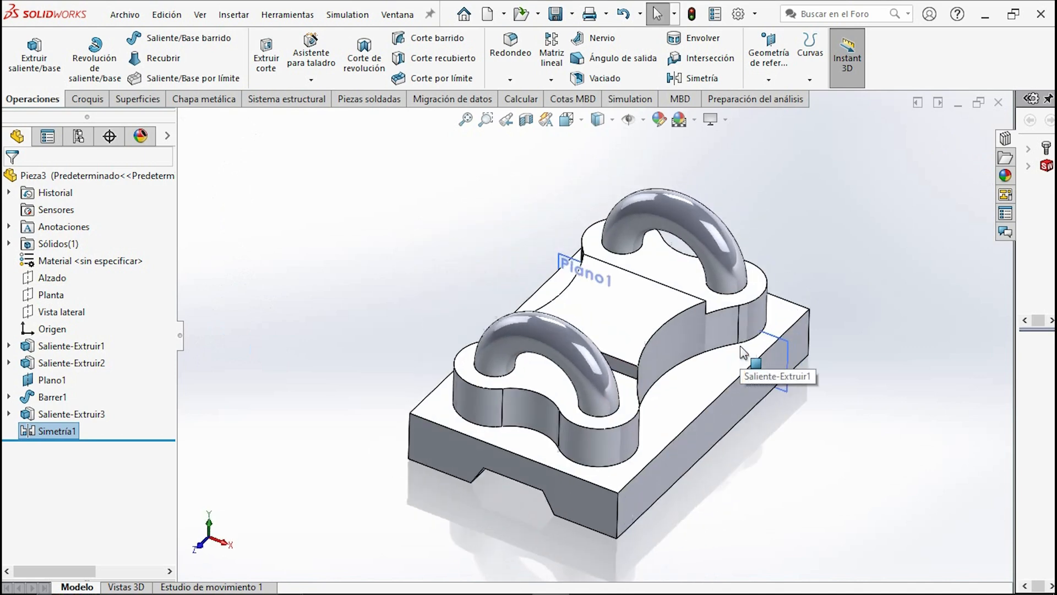
- Hide the reference plane Plano1 in the model
{"action": "left_click", "coordinate": [1006, 16]}
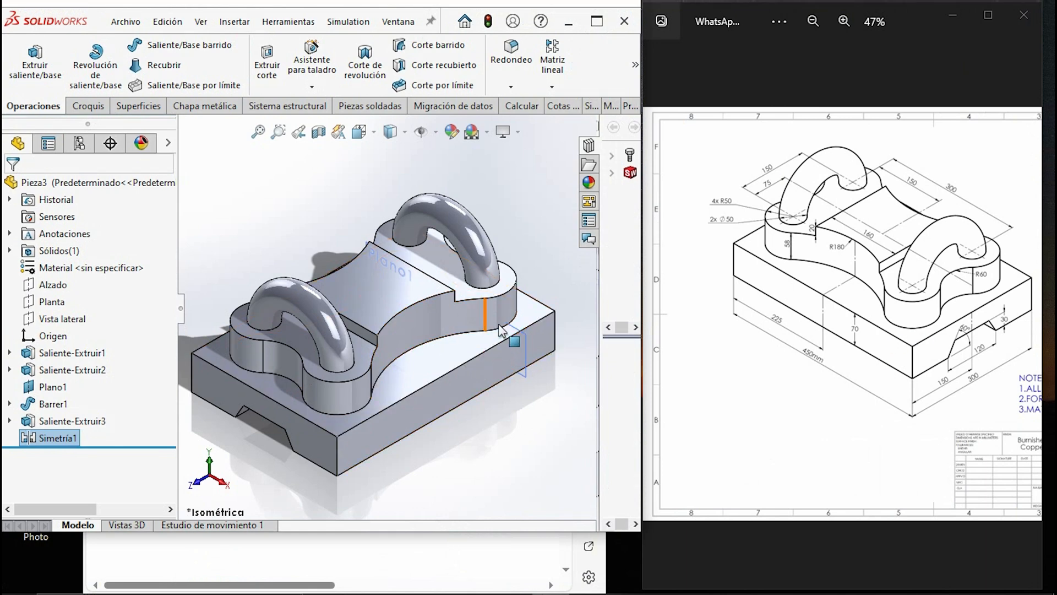
{"action": "left_click", "coordinate": [524, 352]}
{"action": "right_click", "coordinate": [524, 352]}
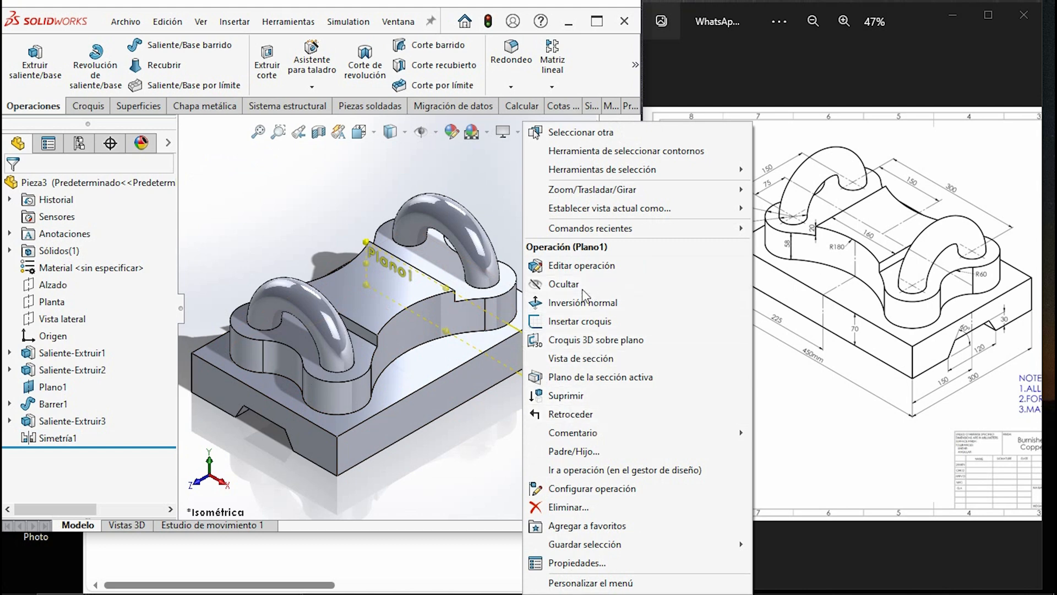
{"action": "left_click", "coordinate": [567, 284]}
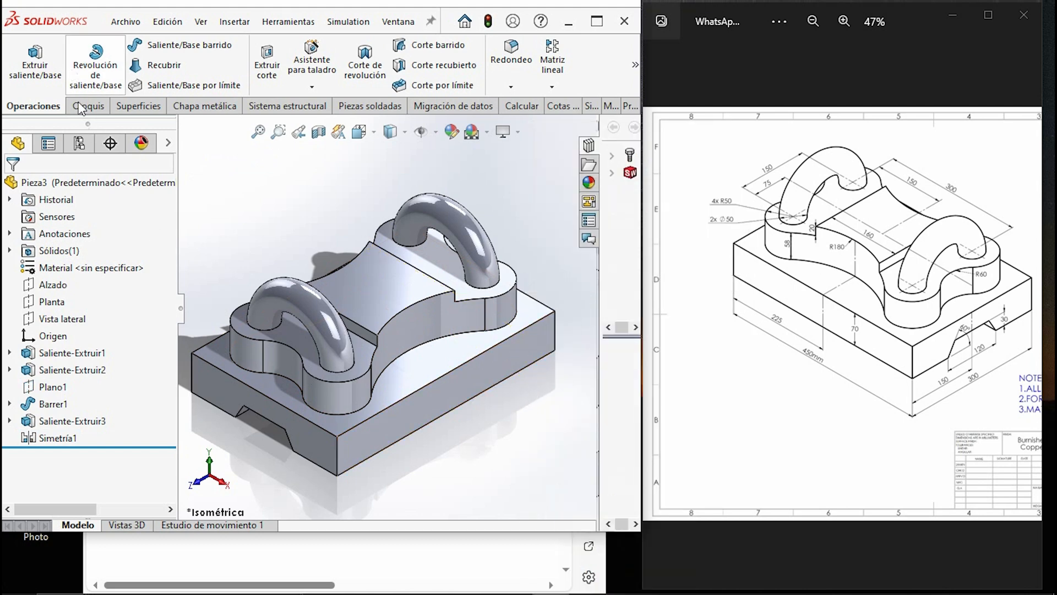
- Apply the metal appearance "placa de cromo" from the appearance library to the whole body
{"action": "left_click", "coordinate": [141, 142]}
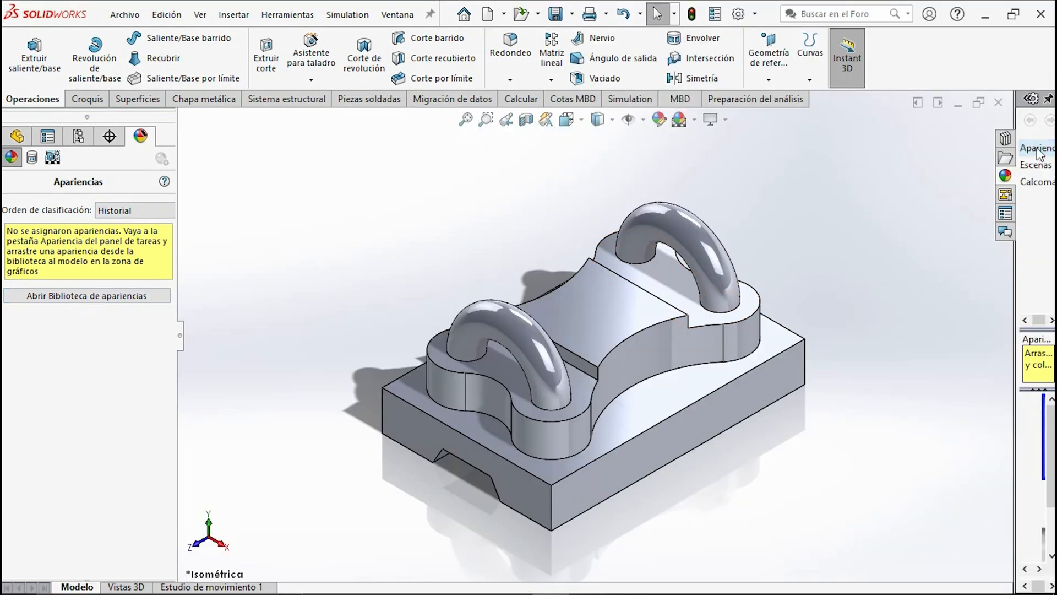
{"action": "left_click_drag", "start_coordinate": [1015, 258], "coordinate": [862, 258]}
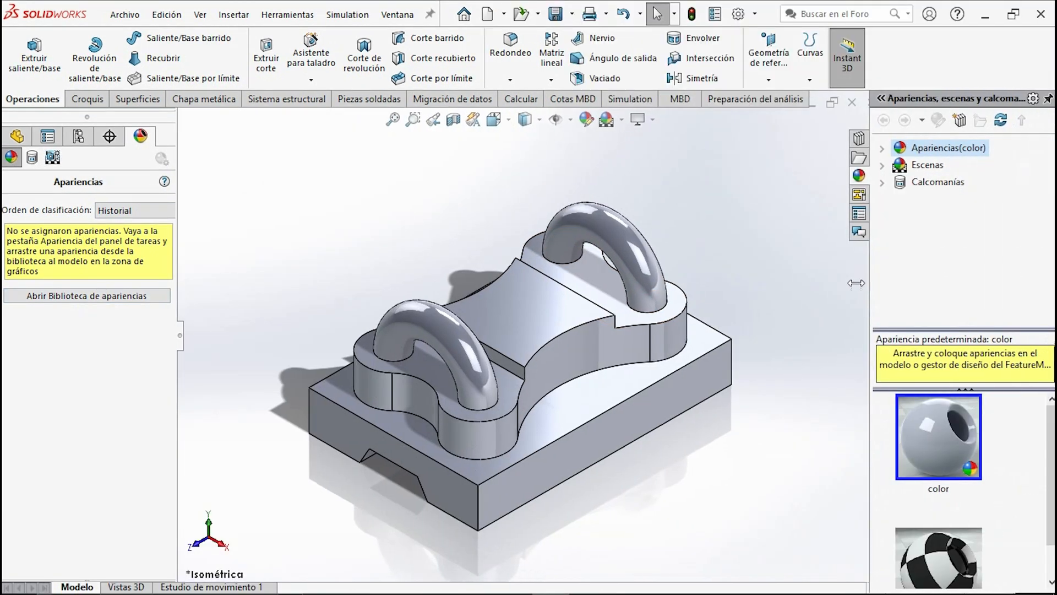
{"action": "left_click", "coordinate": [875, 149]}
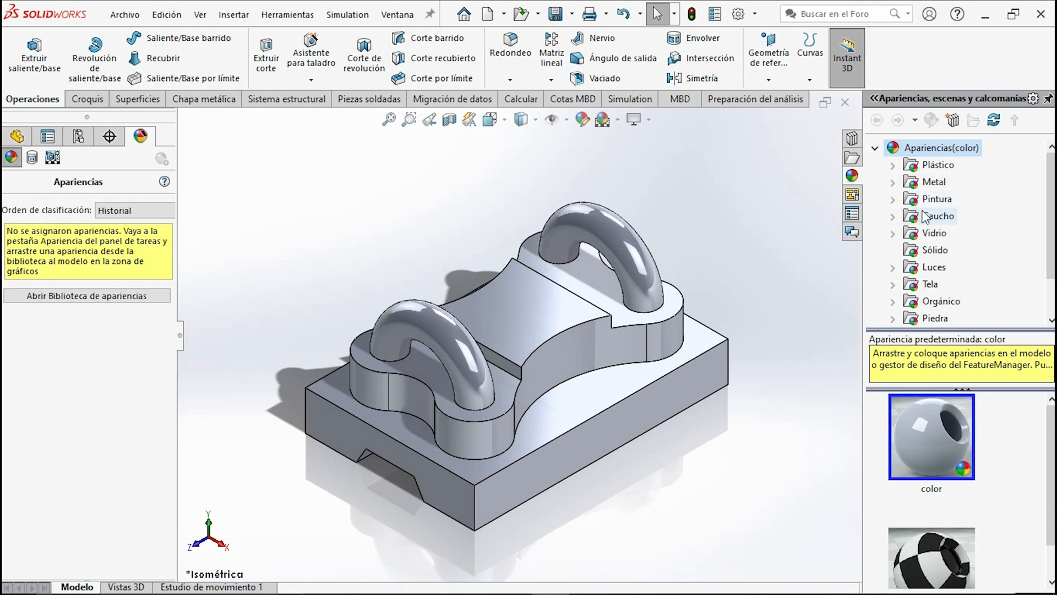
{"action": "left_click", "coordinate": [935, 182]}
{"action": "scroll", "coordinate": [936, 248], "scroll_direction": "down", "scroll_amount": 1}
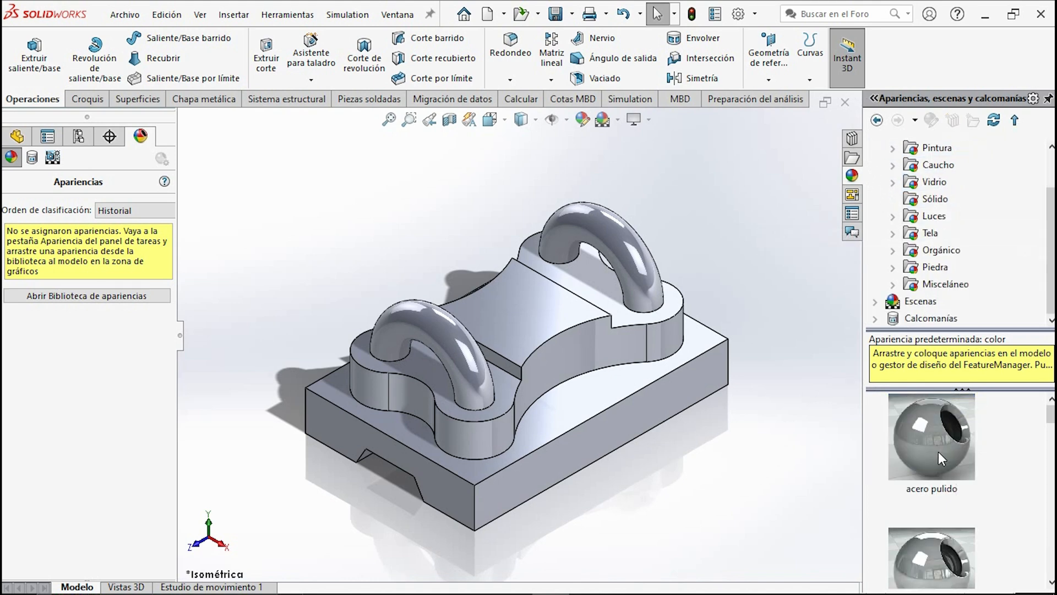
{"action": "scroll", "coordinate": [938, 452], "scroll_direction": "down", "scroll_amount": 1}
{"action": "left_click_drag", "start_coordinate": [953, 465], "coordinate": [563, 322]}
{"action": "left_click", "coordinate": [562, 322]}
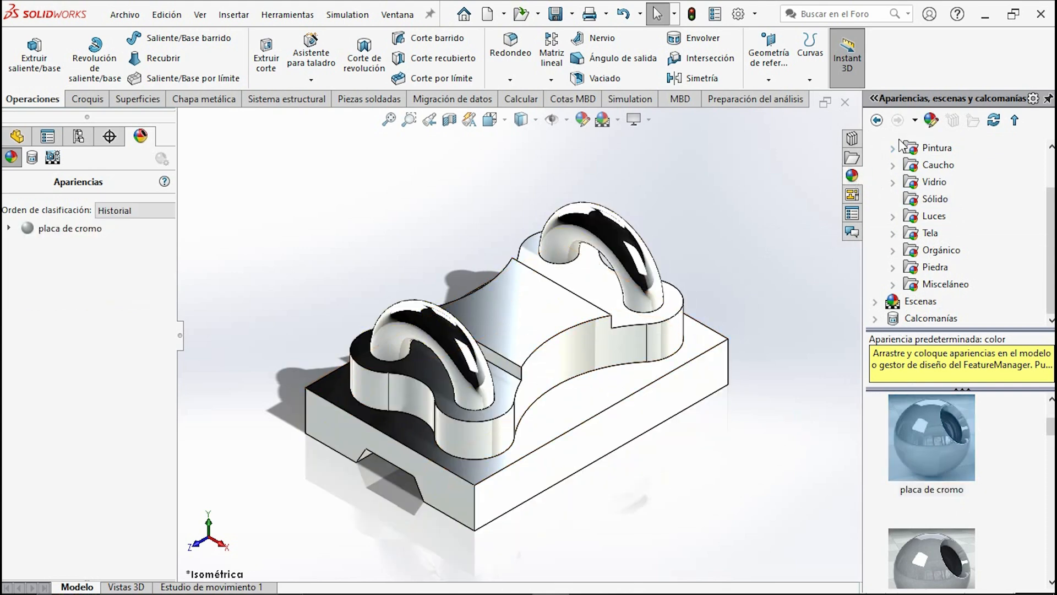
- Recolor the body's "placa de cromo" appearance to a copper tone with RGB 175, 51, 0
{"action": "scroll", "coordinate": [913, 160], "scroll_direction": "up", "scroll_amount": 1}
{"action": "left_click", "coordinate": [875, 148]}
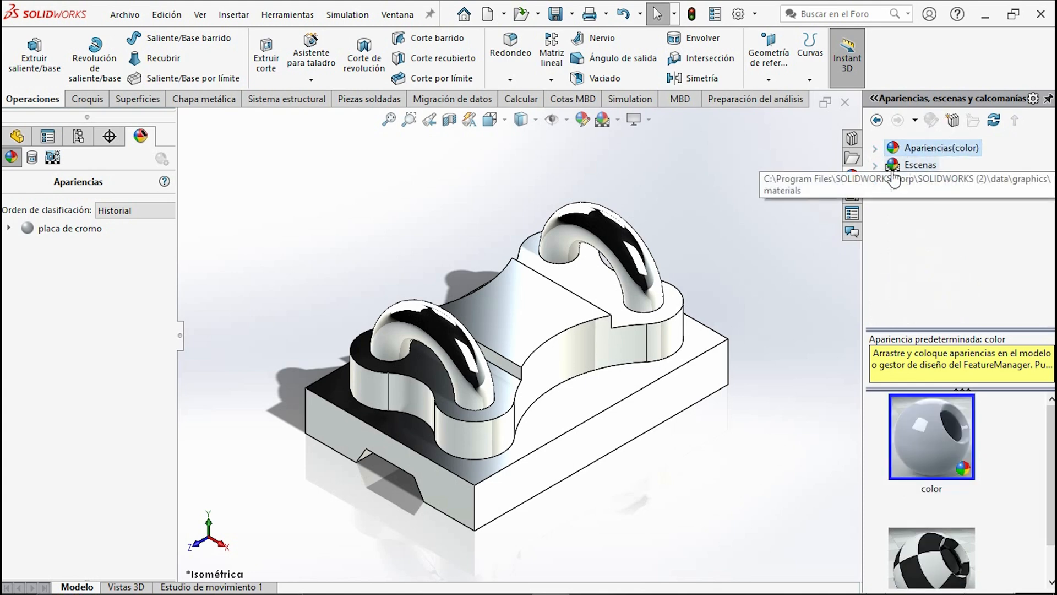
{"action": "right_click", "coordinate": [37, 232]}
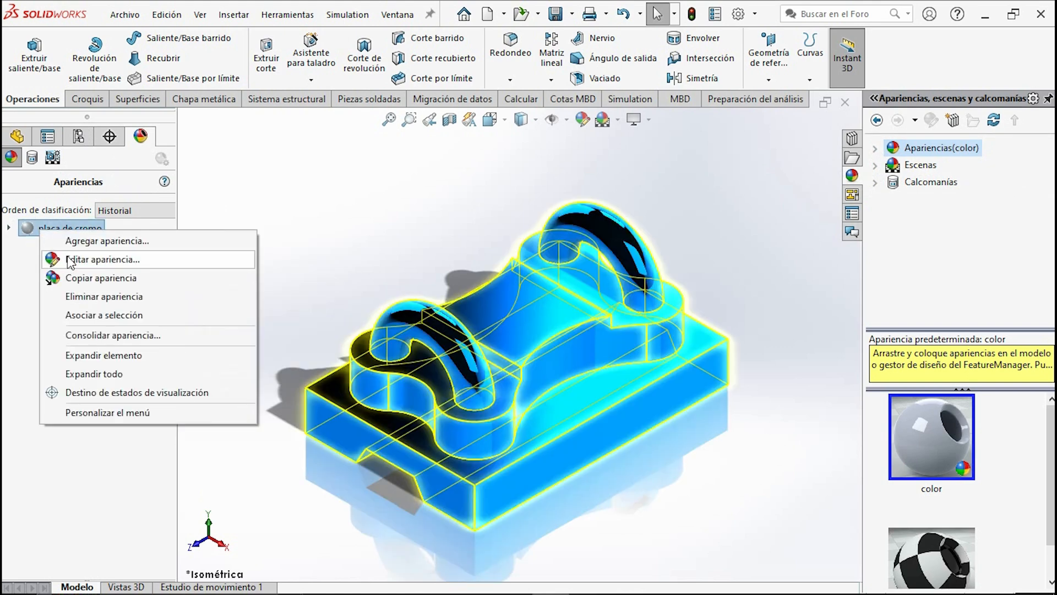
{"action": "left_click", "coordinate": [70, 260]}
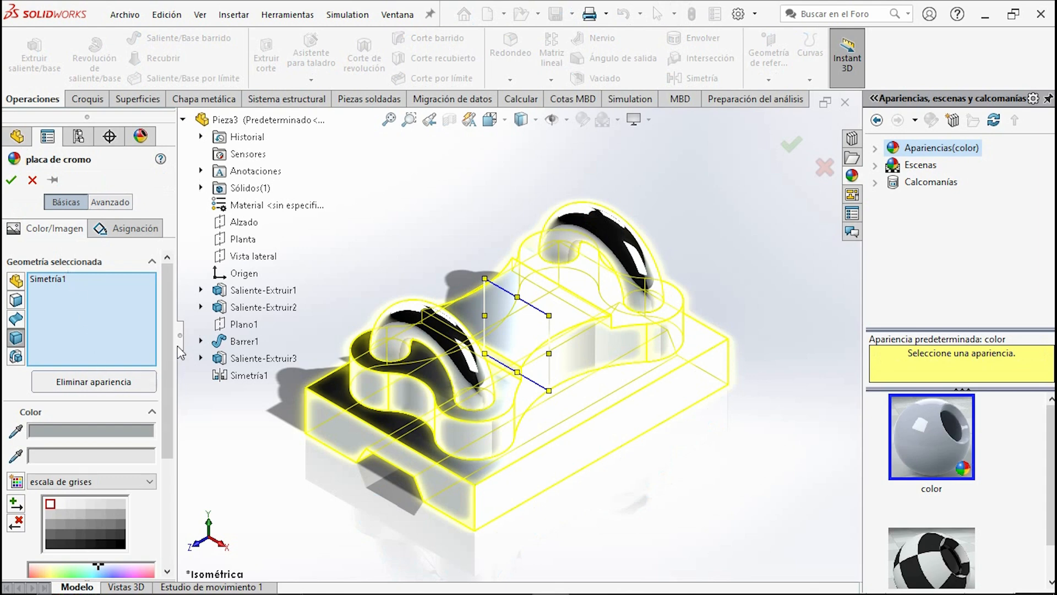
{"action": "scroll", "coordinate": [74, 435], "scroll_direction": "down", "scroll_amount": 5}
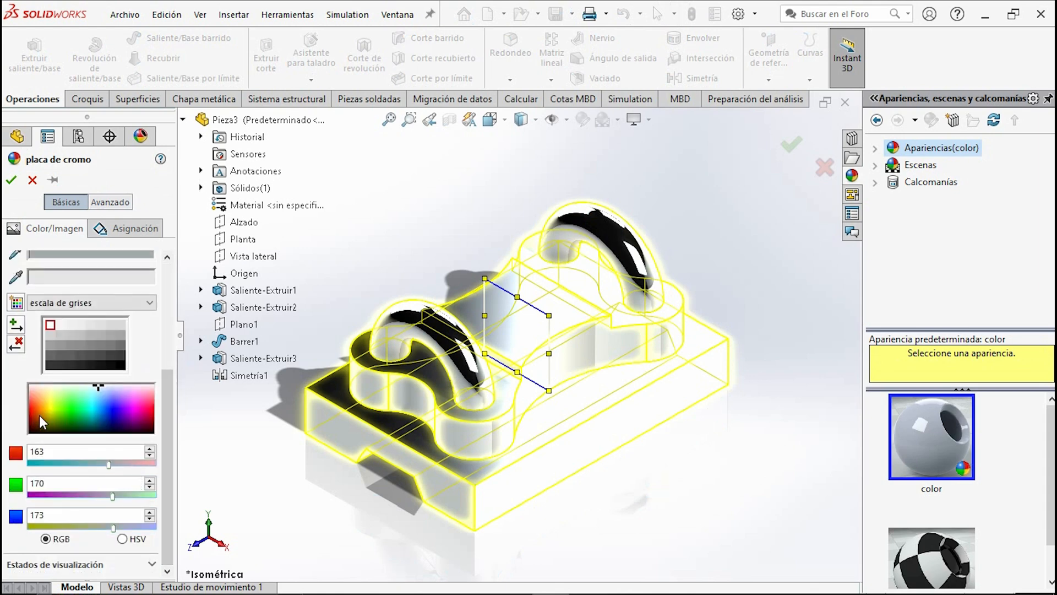
{"action": "left_click", "coordinate": [35, 416]}
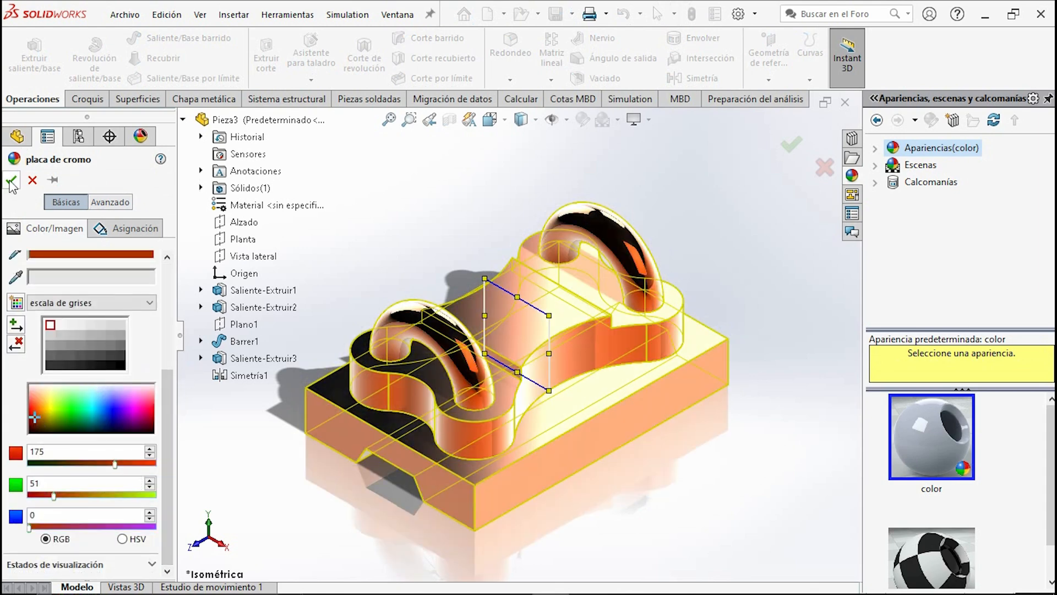
{"action": "left_click", "coordinate": [11, 180]}
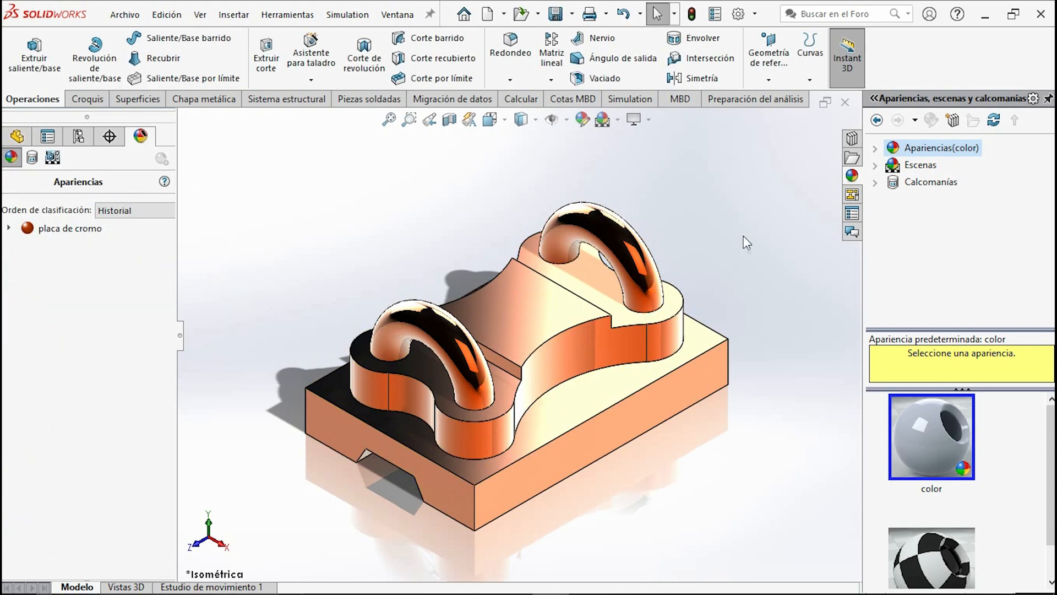